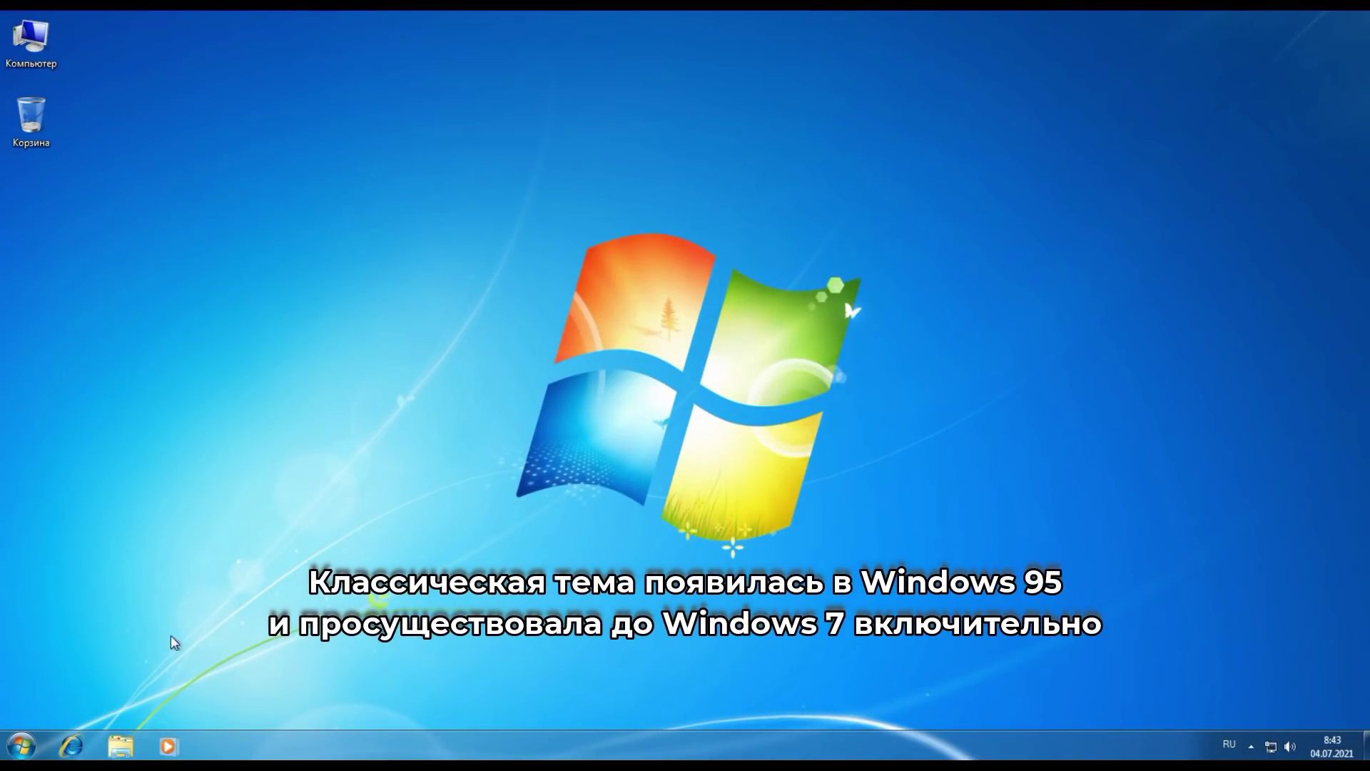
Step: Open the Control Panel to view all its items, and close it
{"action": "left_click", "coordinate": [24, 746]}
{"action": "left_click", "coordinate": [336, 567]}
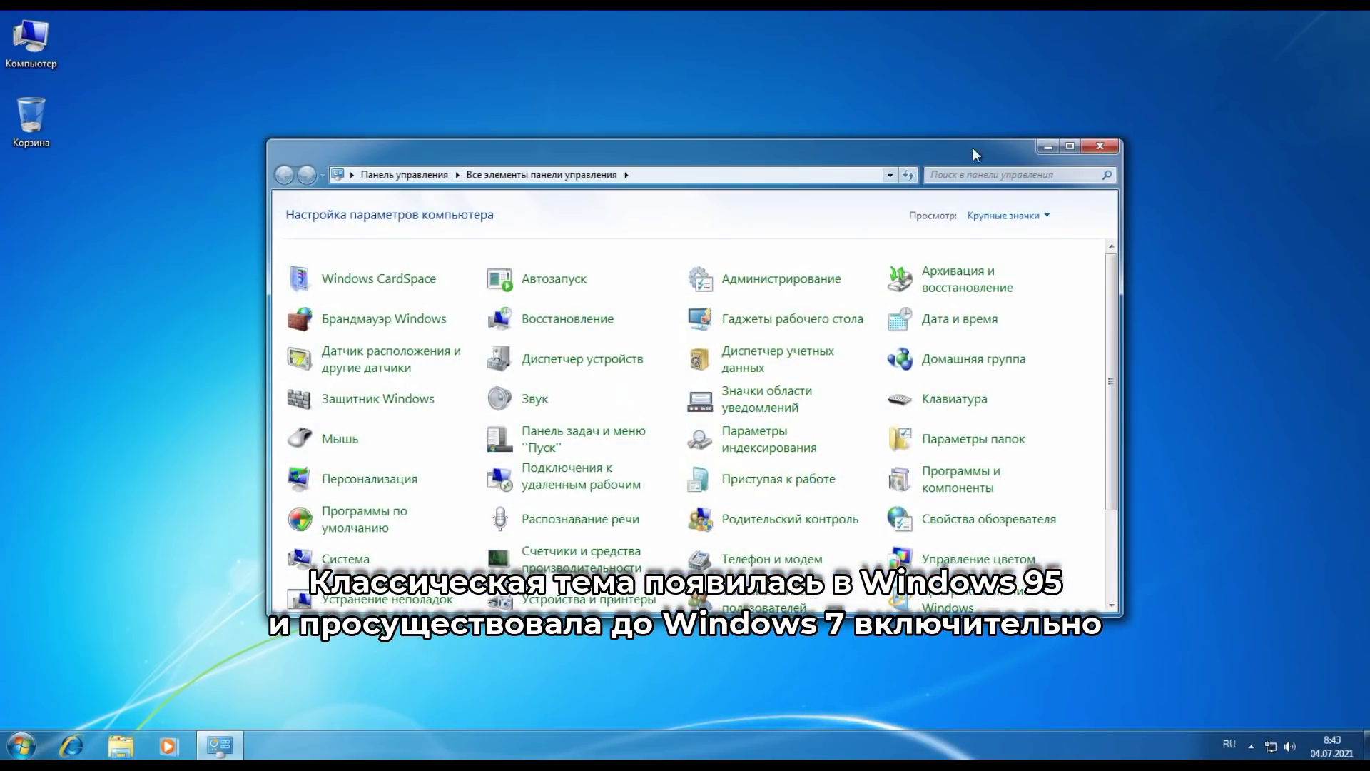
{"action": "left_click", "coordinate": [1100, 147]}
Step: Apply the "Классическая" theme from the basic and high-contrast themes in the desktop's personalization settings
{"action": "right_click", "coordinate": [367, 85]}
{"action": "left_click", "coordinate": [485, 251]}
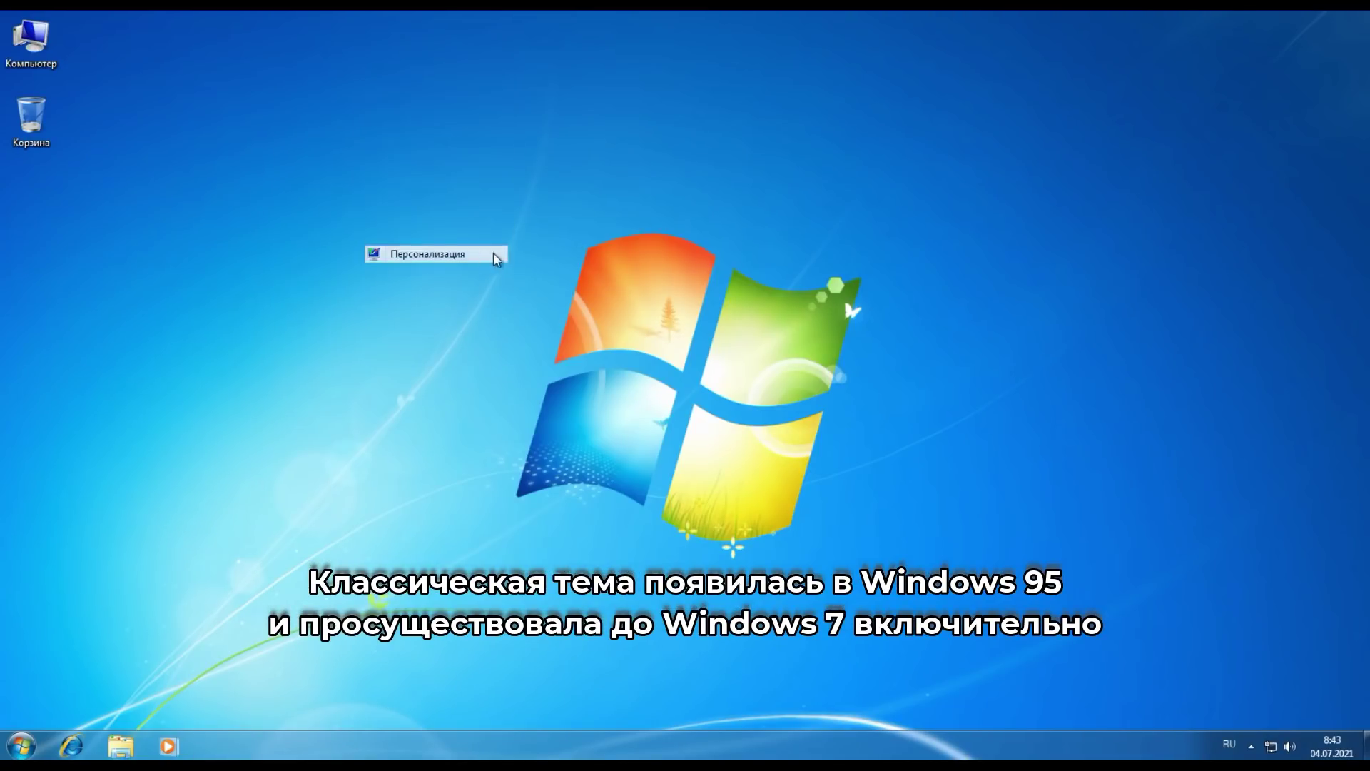
{"action": "left_click_drag", "start_coordinate": [728, 150], "coordinate": [600, 59]}
{"action": "scroll", "coordinate": [498, 312], "scroll_direction": "down", "scroll_amount": 6}
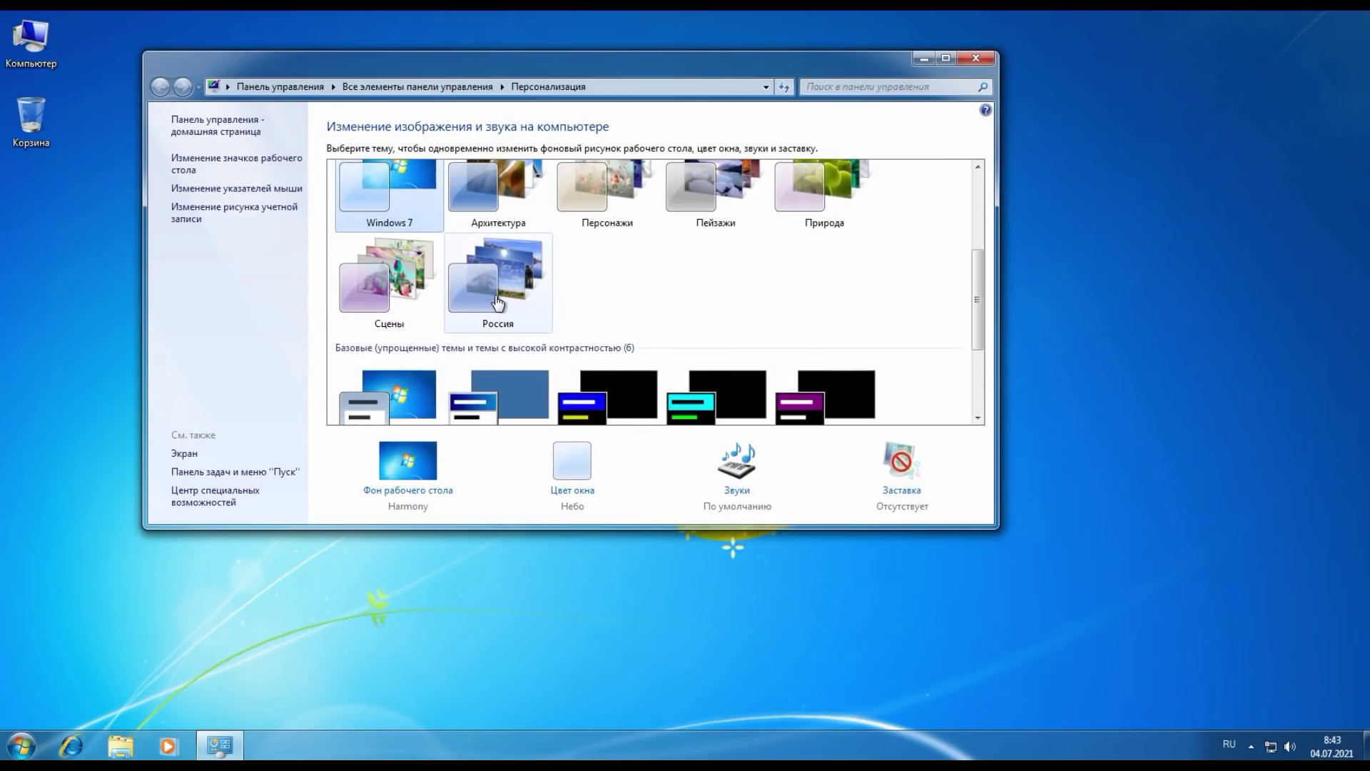
{"action": "left_click", "coordinate": [490, 268]}
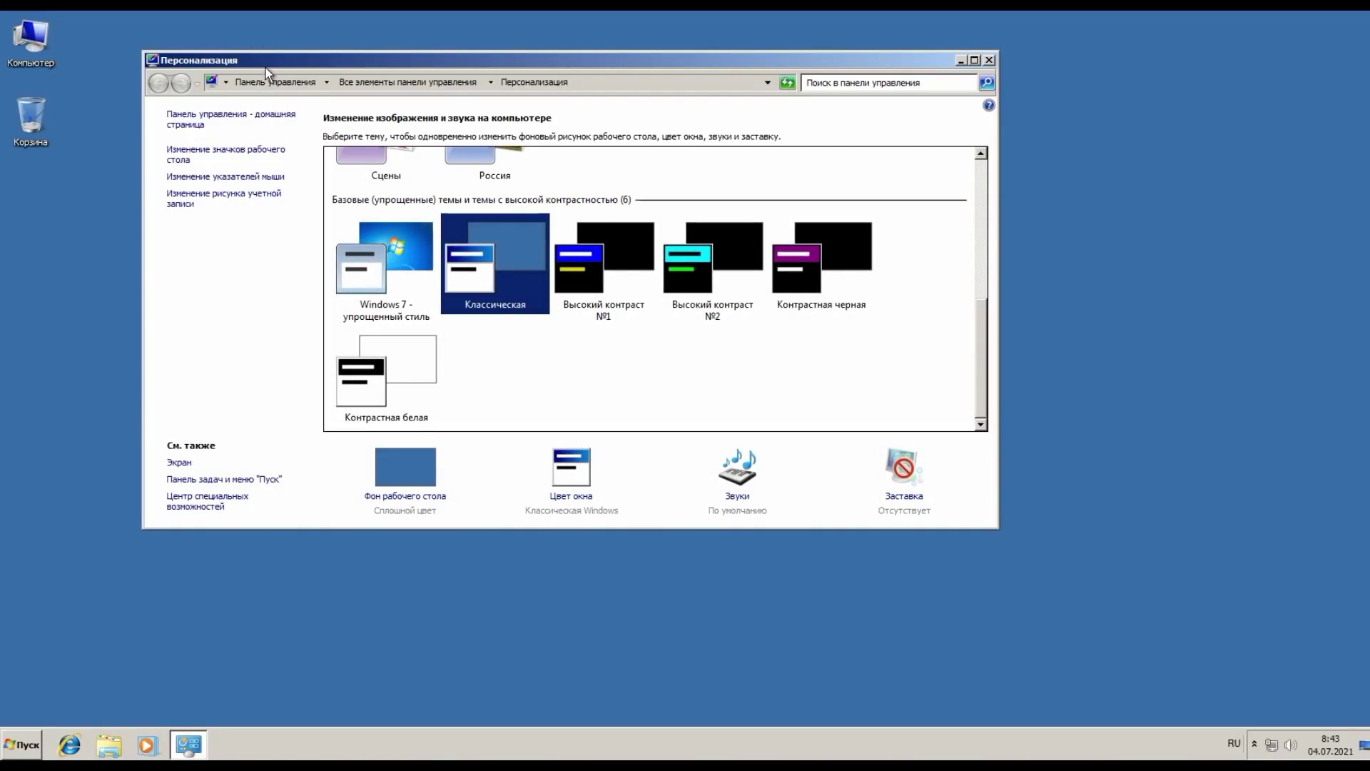
{"action": "left_click_drag", "start_coordinate": [266, 62], "coordinate": [269, 165]}
{"action": "key", "text": "super"}
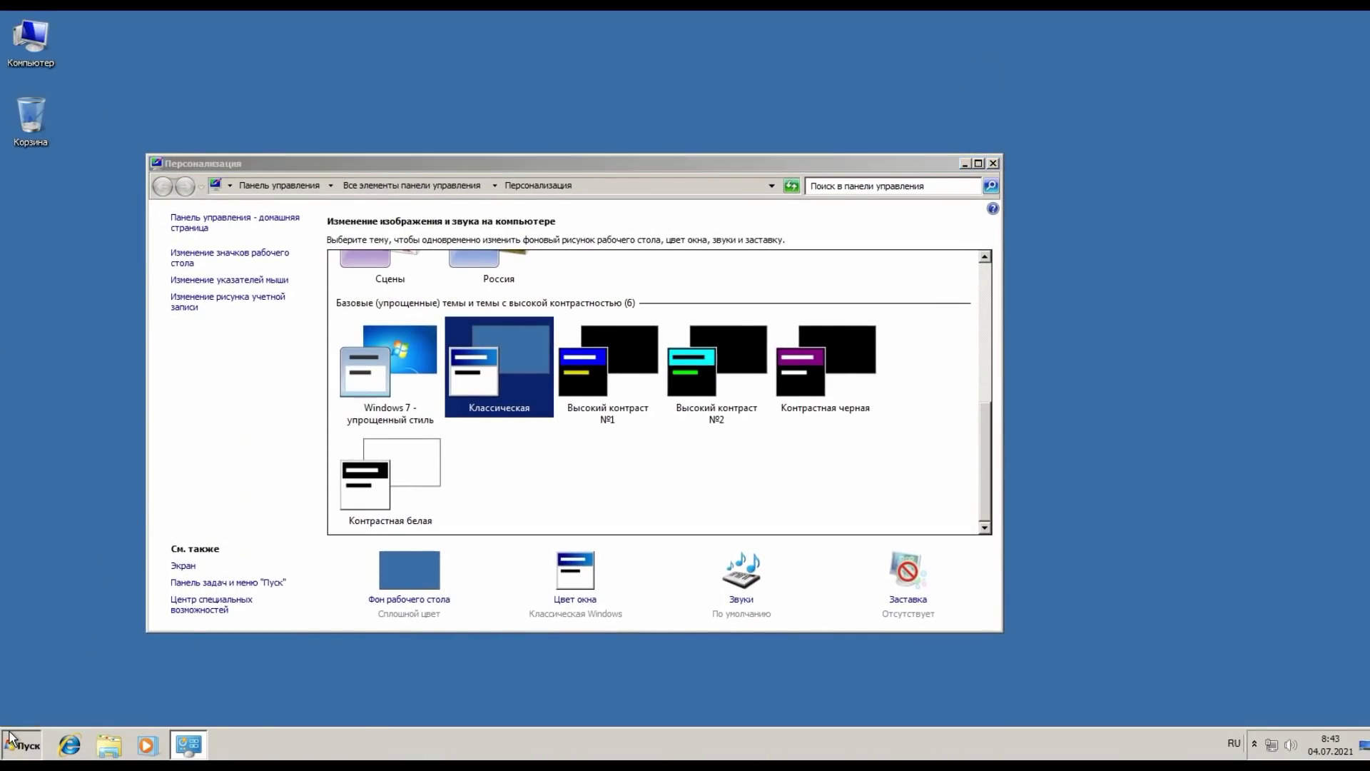
{"action": "left_click", "coordinate": [791, 187]}
{"action": "right_click", "coordinate": [283, 94]}
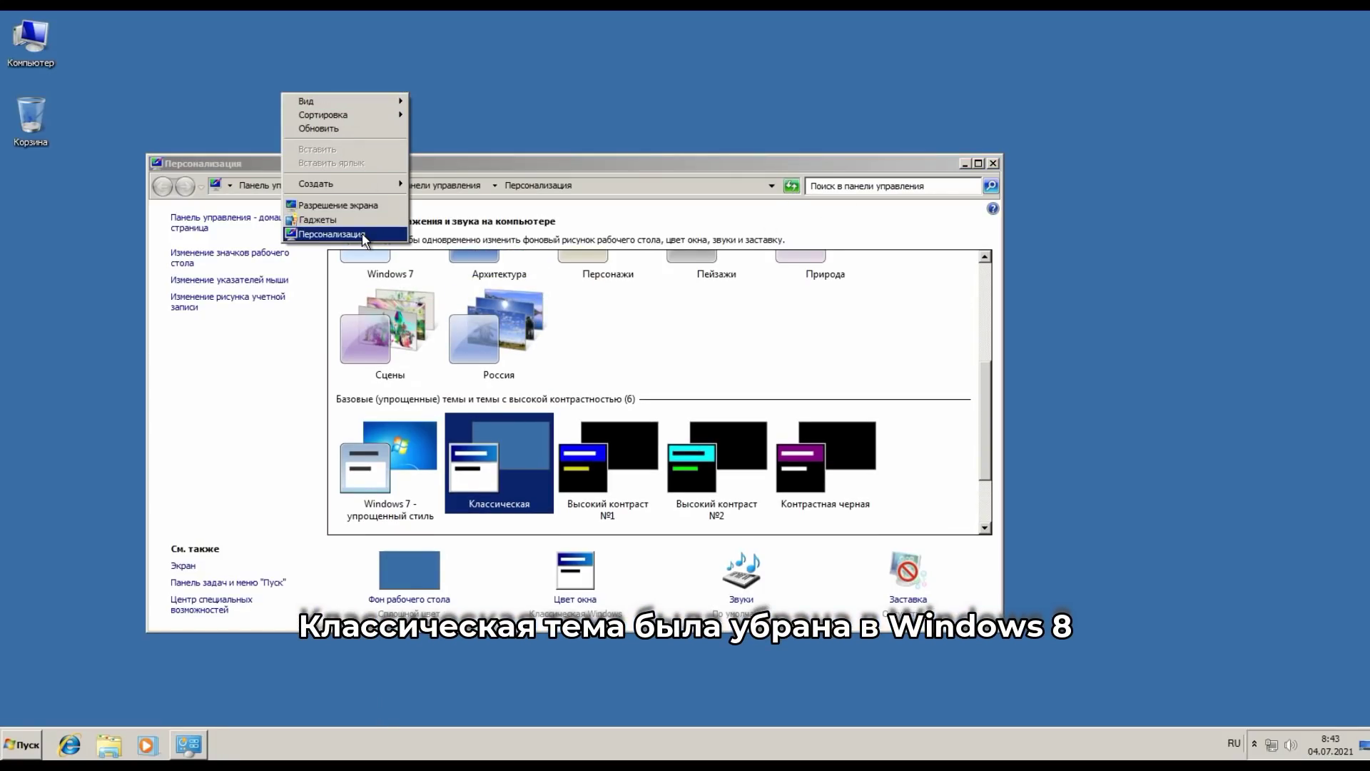
{"action": "left_click", "coordinate": [486, 200]}
{"action": "right_click", "coordinate": [1055, 178]}
{"action": "right_click", "coordinate": [1089, 311]}
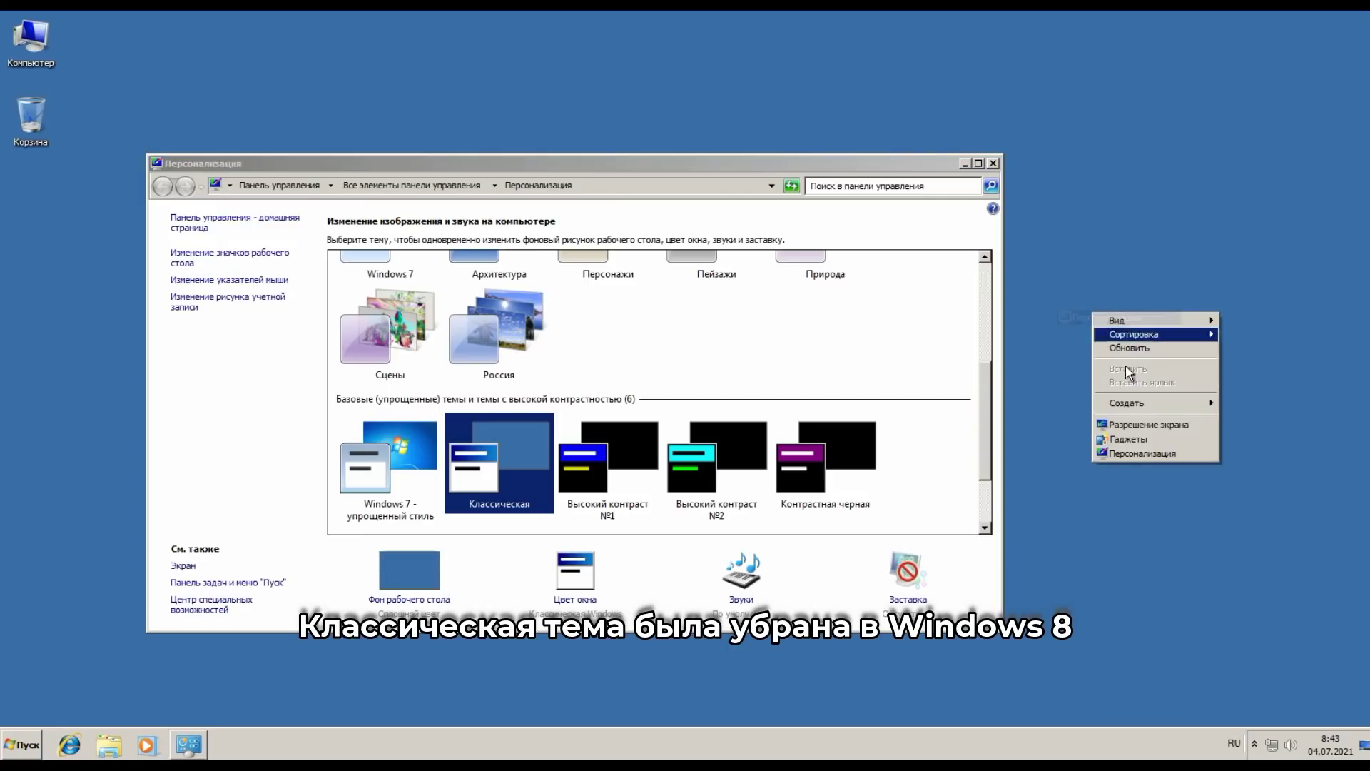
Step: Launch Task Manager, view its program information, and close both windows
{"action": "right_click", "coordinate": [995, 746]}
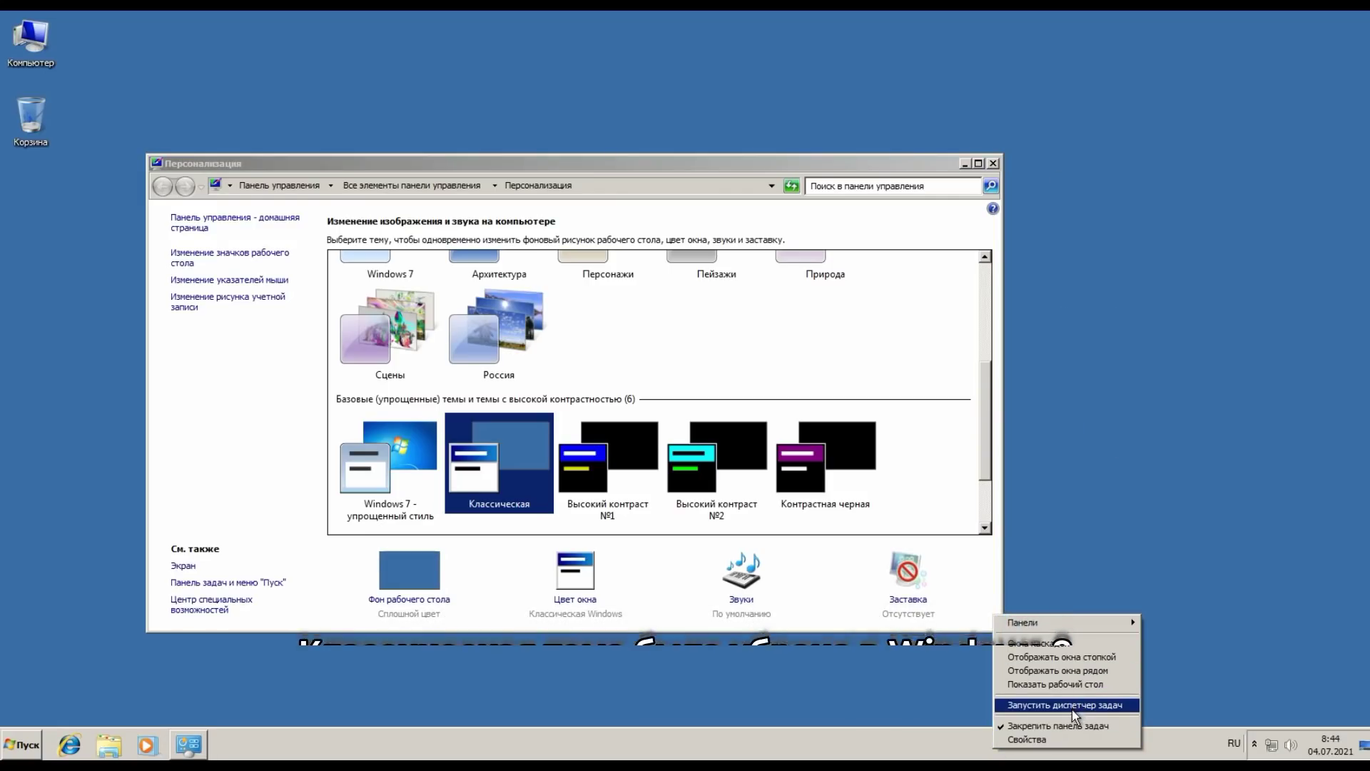
{"action": "left_click", "coordinate": [1074, 705]}
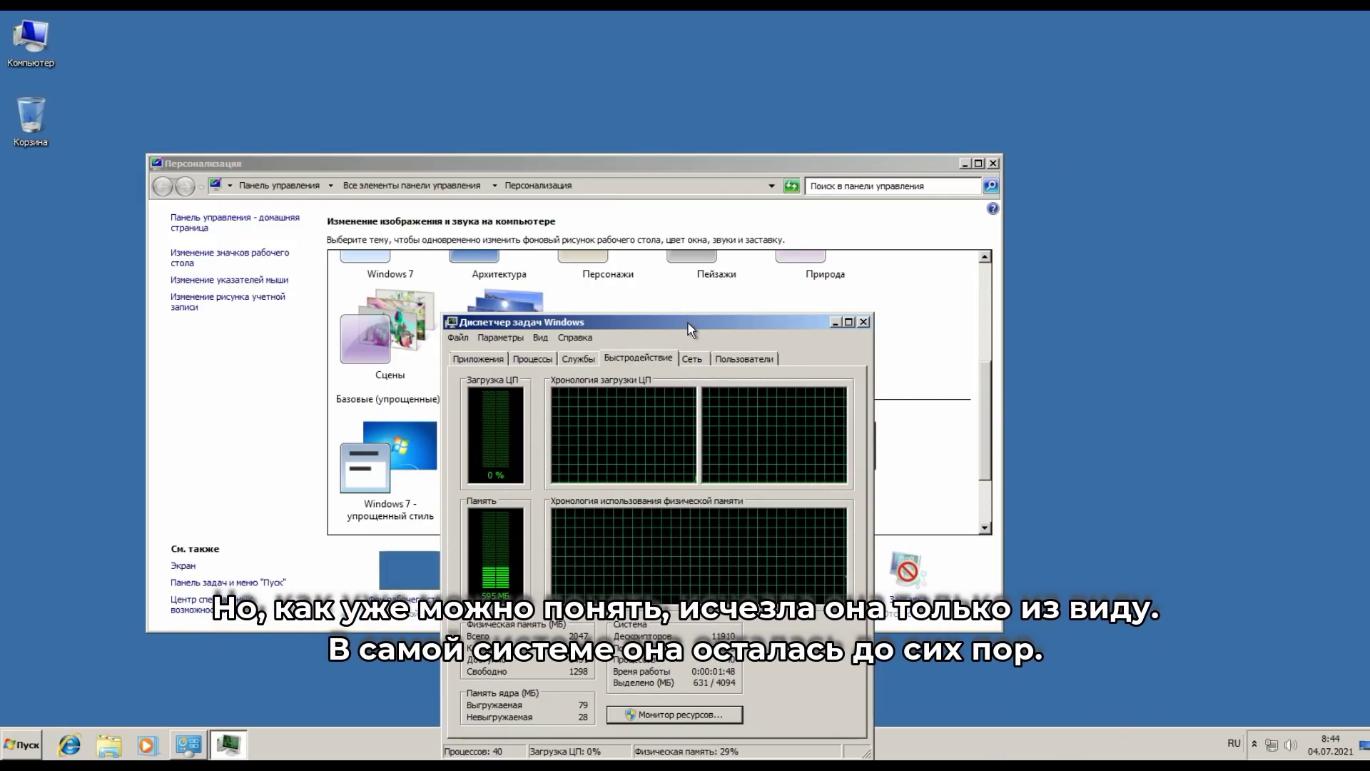
{"action": "left_click_drag", "start_coordinate": [694, 323], "coordinate": [1042, 170]}
{"action": "left_click", "coordinate": [938, 182]}
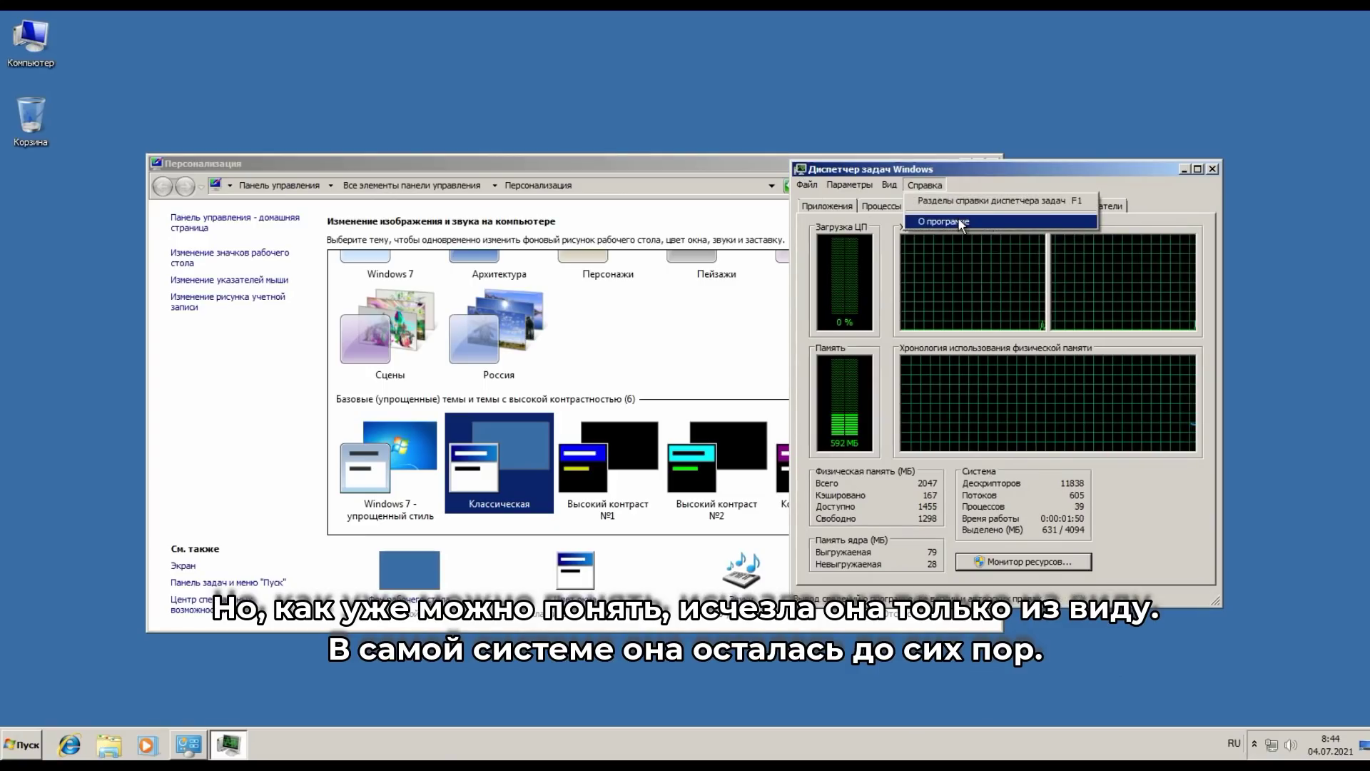
{"action": "left_click", "coordinate": [958, 217]}
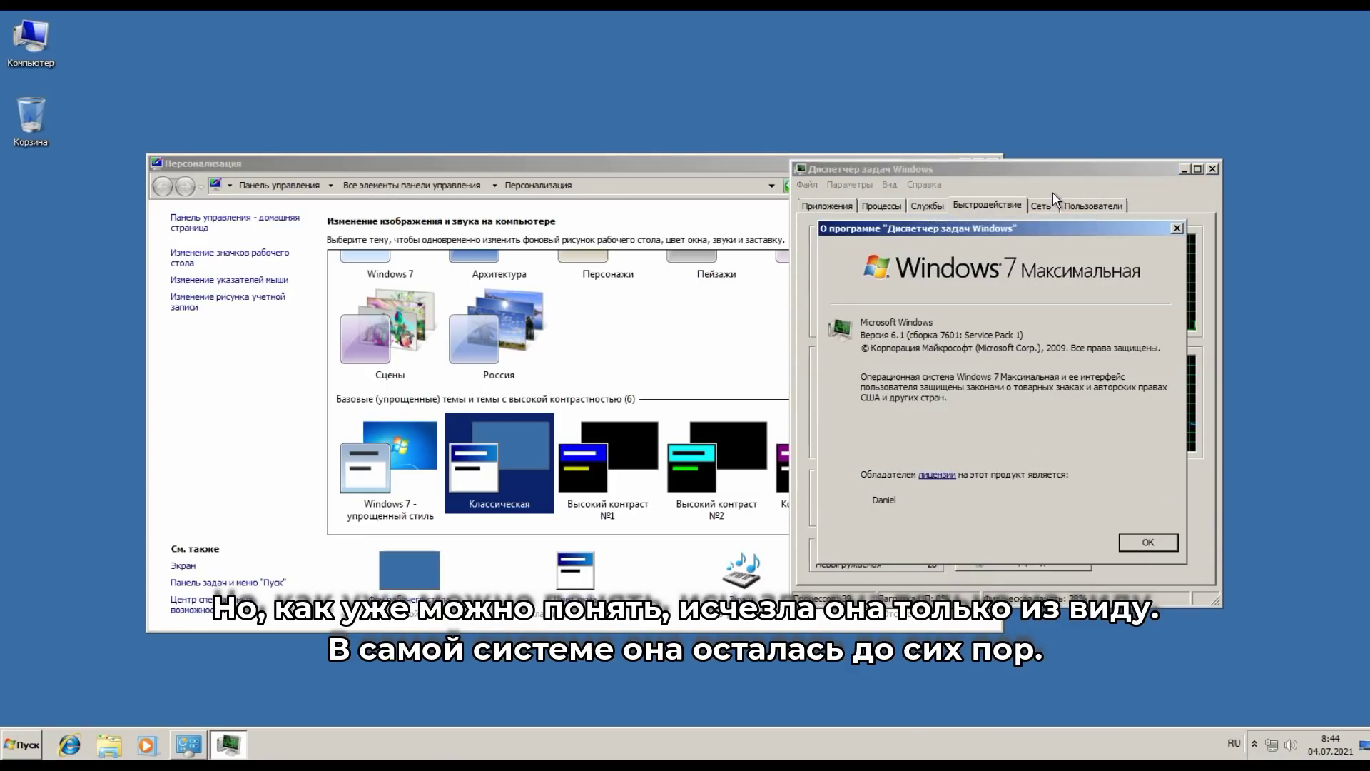
{"action": "left_click", "coordinate": [1177, 228]}
{"action": "left_click", "coordinate": [1212, 168]}
Step: Try the themes "Высокий контраст №1", "Высокий контраст №2", "Контрастная черная" and "Контрастная белая", and return to "Классическая"
{"action": "left_click", "coordinate": [578, 454]}
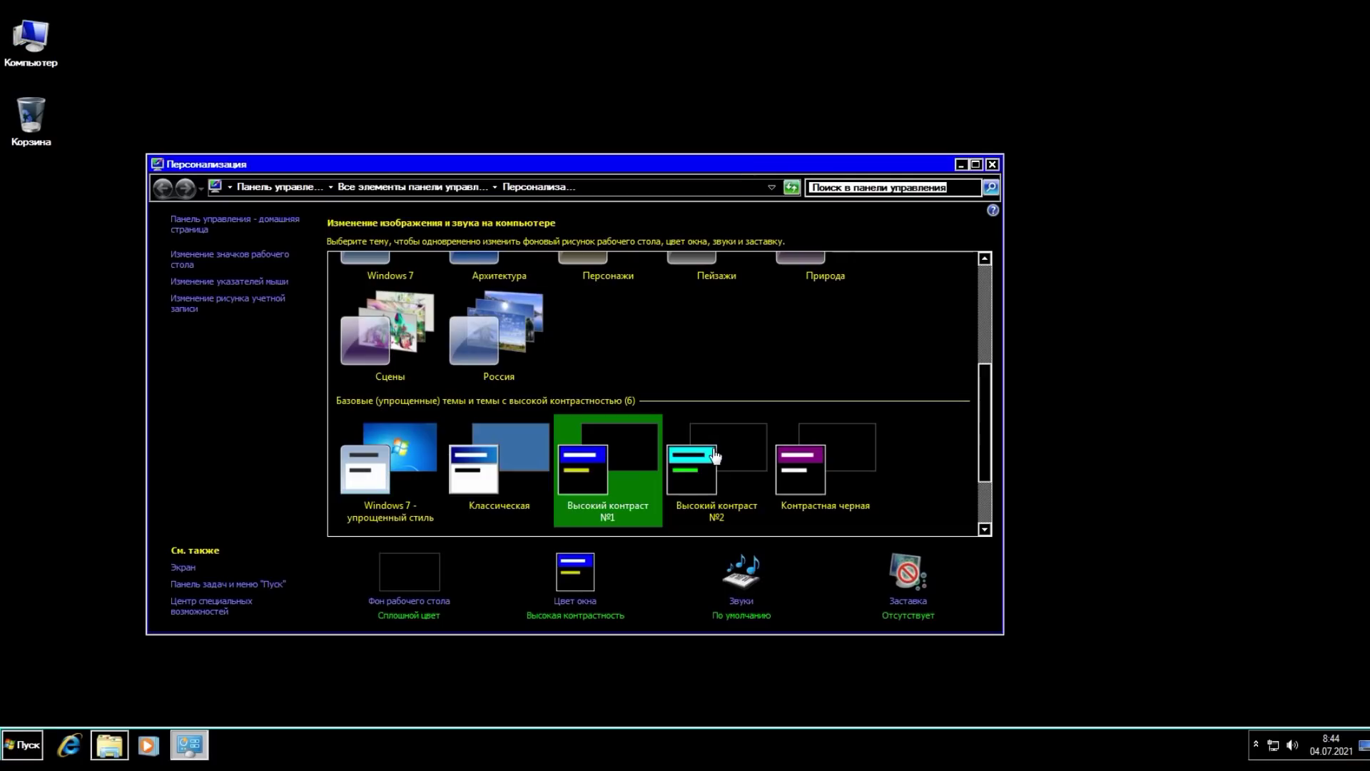
{"action": "left_click", "coordinate": [712, 447]}
{"action": "left_click", "coordinate": [812, 454]}
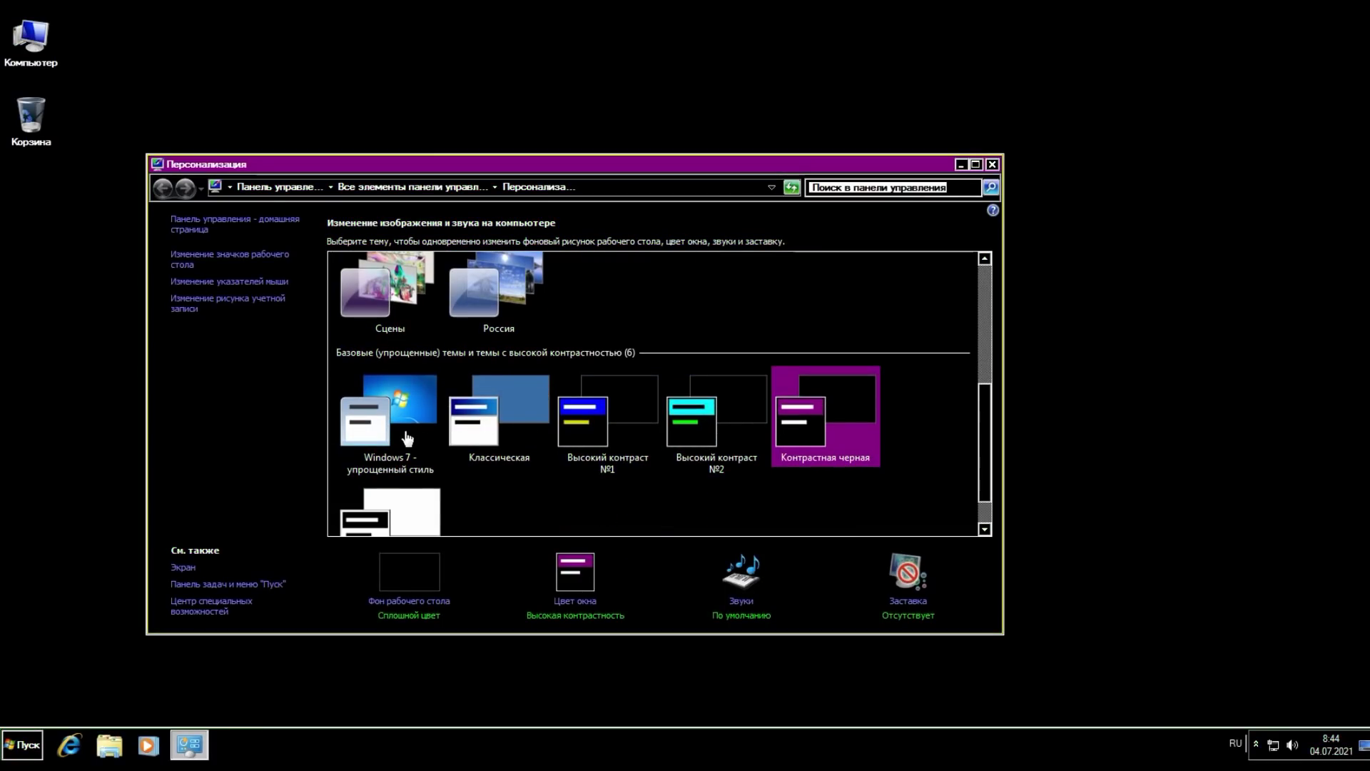
{"action": "left_click", "coordinate": [386, 503]}
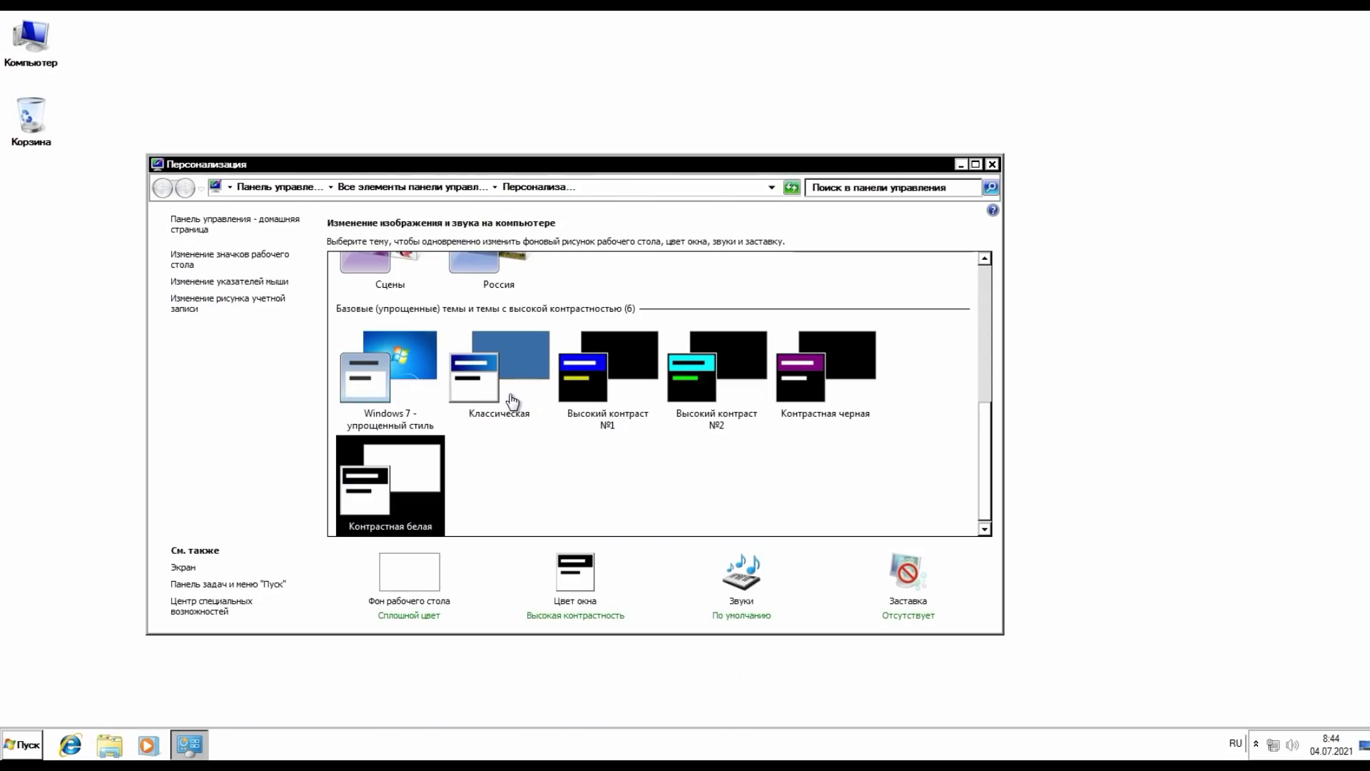
{"action": "left_click", "coordinate": [510, 393]}
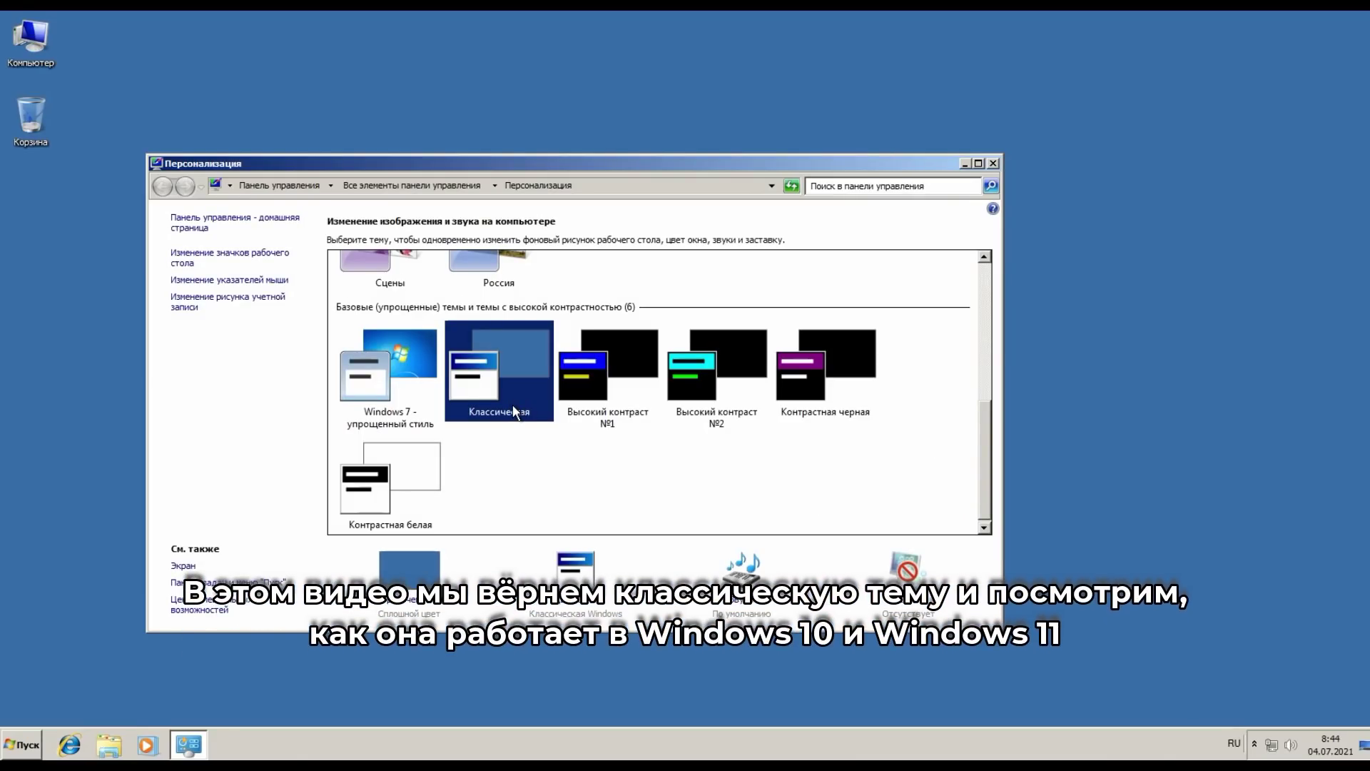
Step: Examine the "Строка меню" element in the classic theme's window color and appearance settings, and cancel without changes
{"action": "left_click_drag", "start_coordinate": [468, 164], "coordinate": [599, 76]}
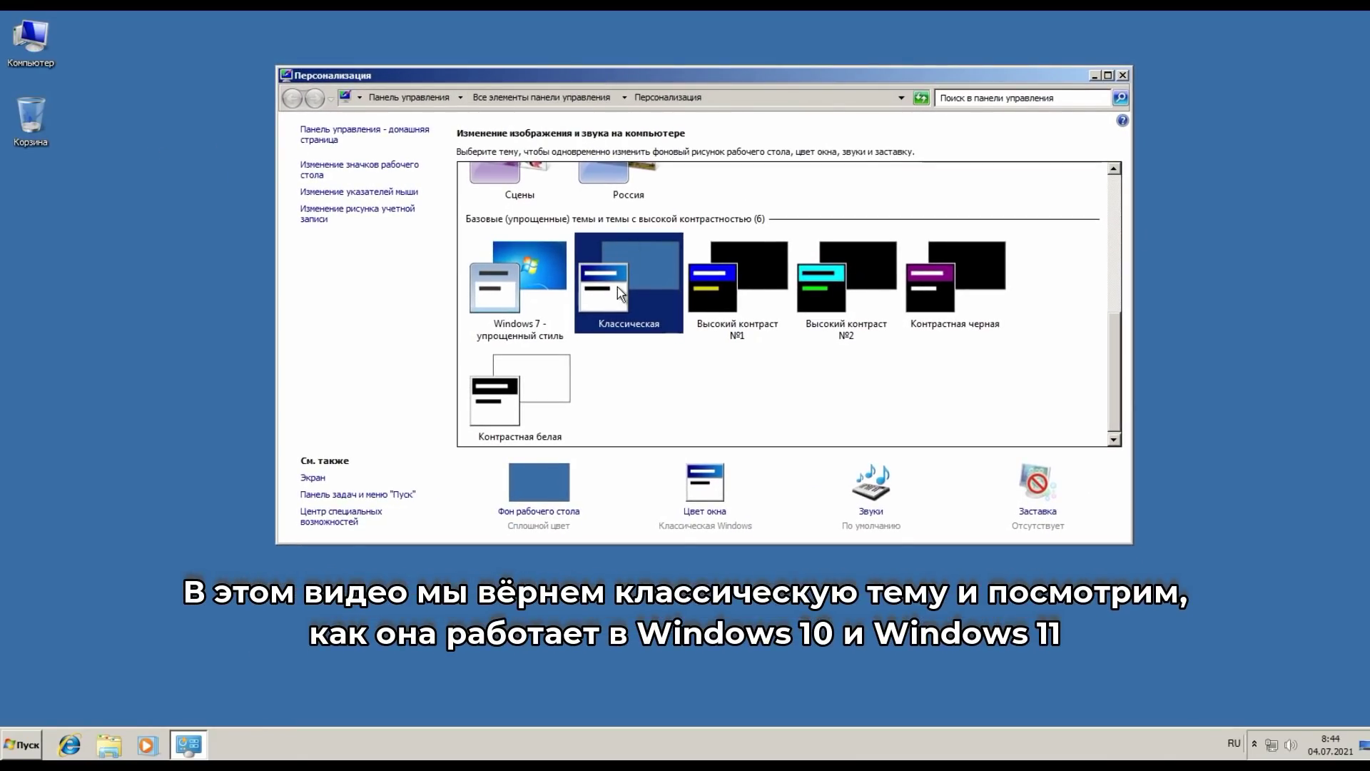
{"action": "left_click", "coordinate": [704, 492]}
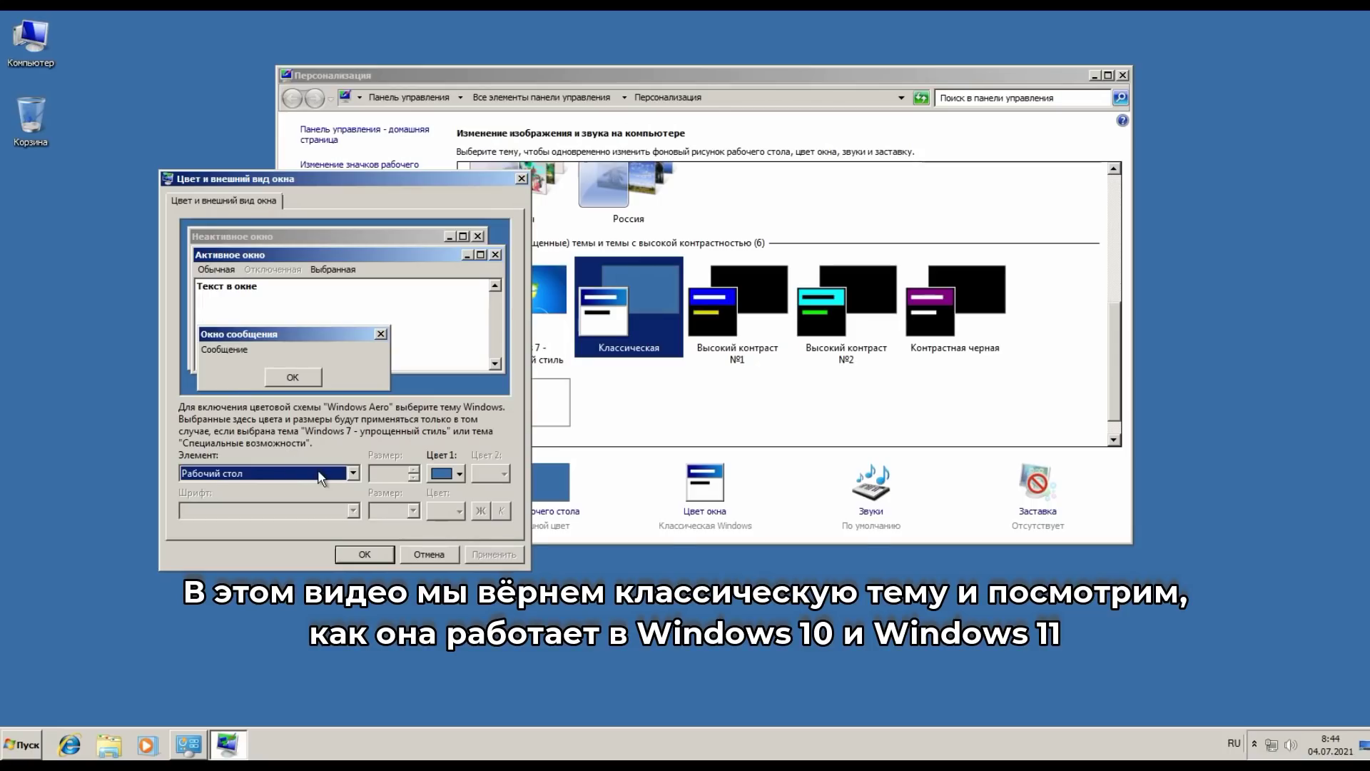
{"action": "left_click", "coordinate": [319, 477]}
{"action": "left_click", "coordinate": [324, 478]}
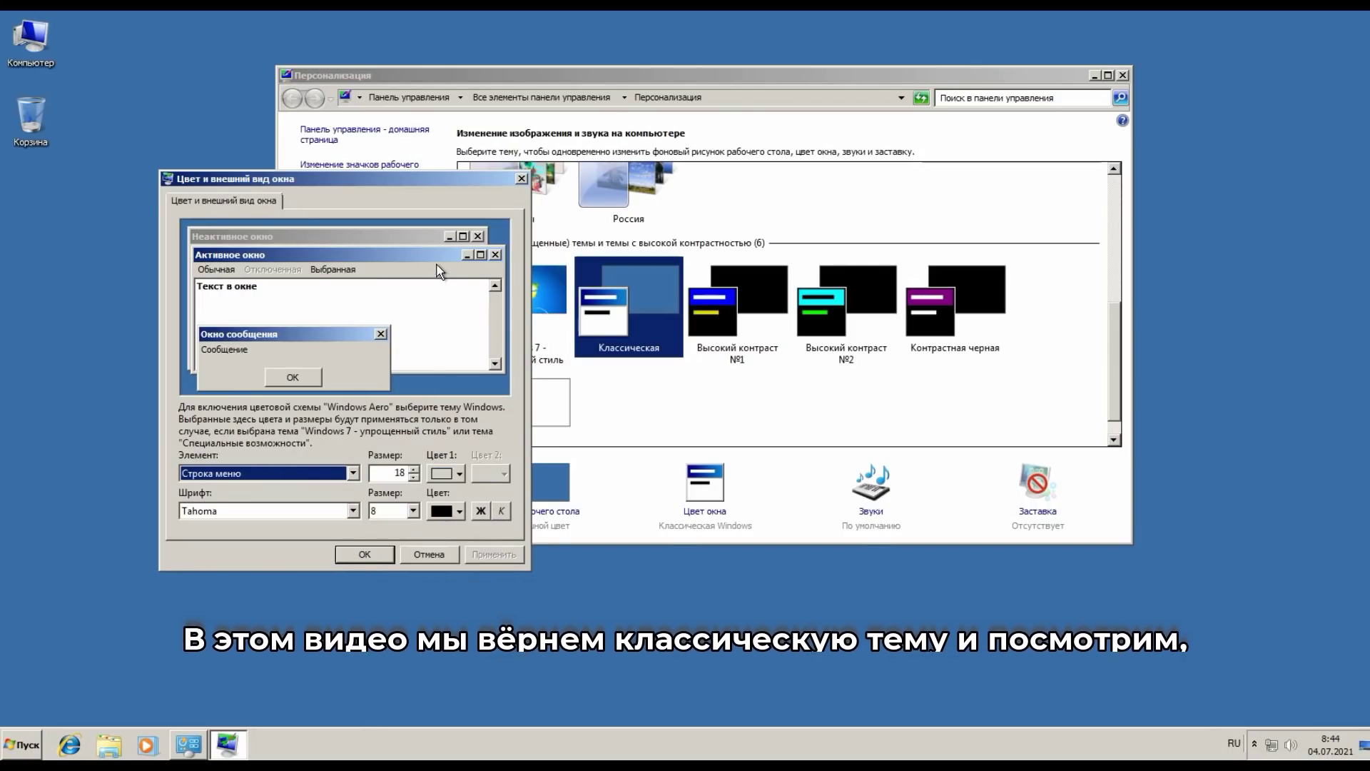
{"action": "left_click", "coordinate": [429, 554]}
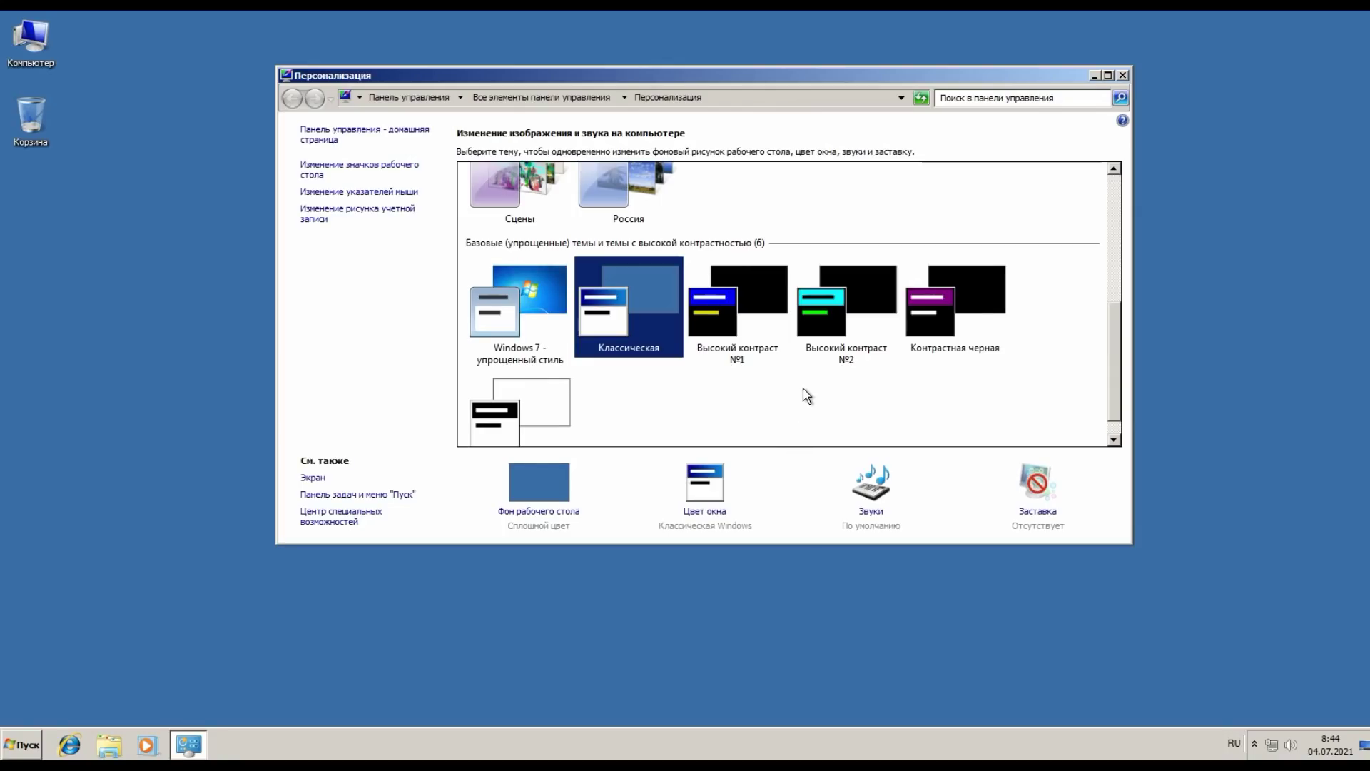
{"action": "left_click_drag", "start_coordinate": [1118, 345], "coordinate": [1127, 189]}
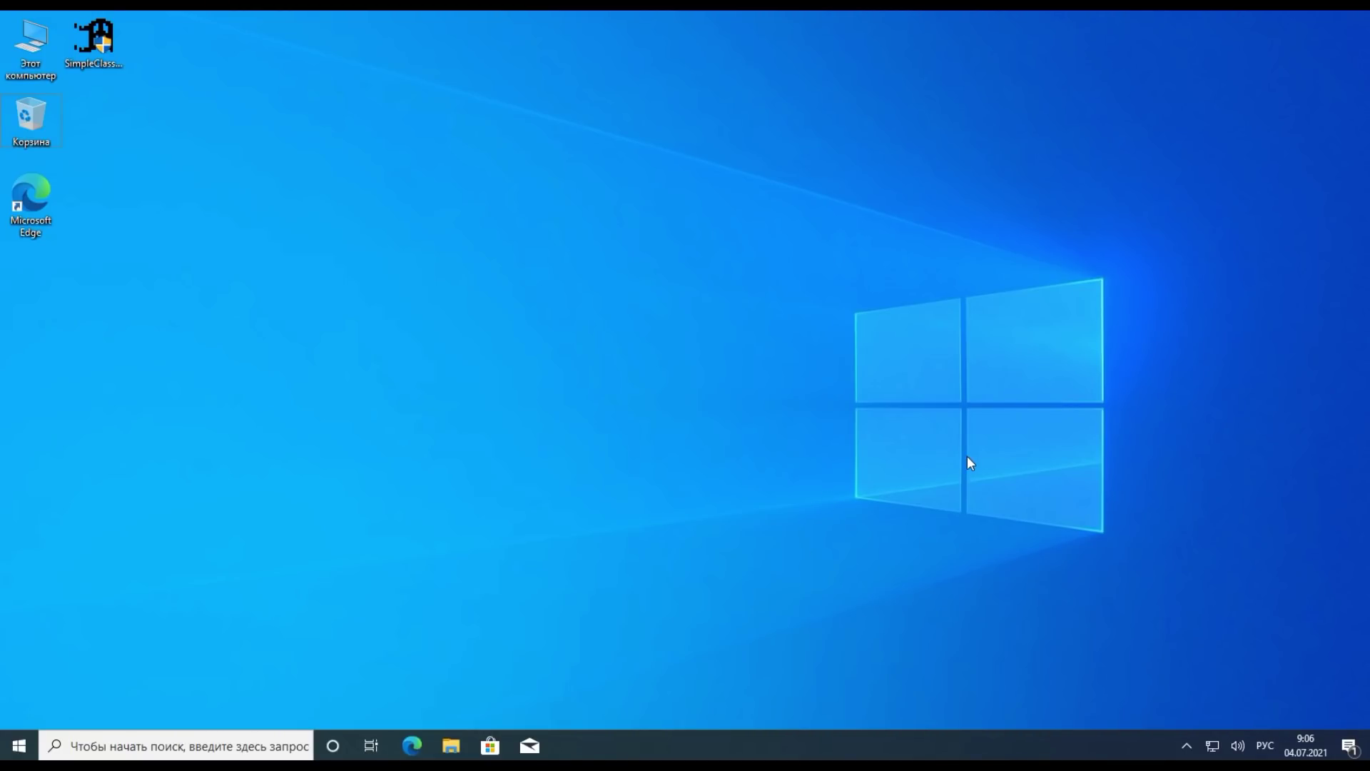
Step: Examine the available themes in the Windows 10 personalization settings, and close the settings
{"action": "right_click", "coordinate": [285, 233]}
{"action": "left_click", "coordinate": [442, 386]}
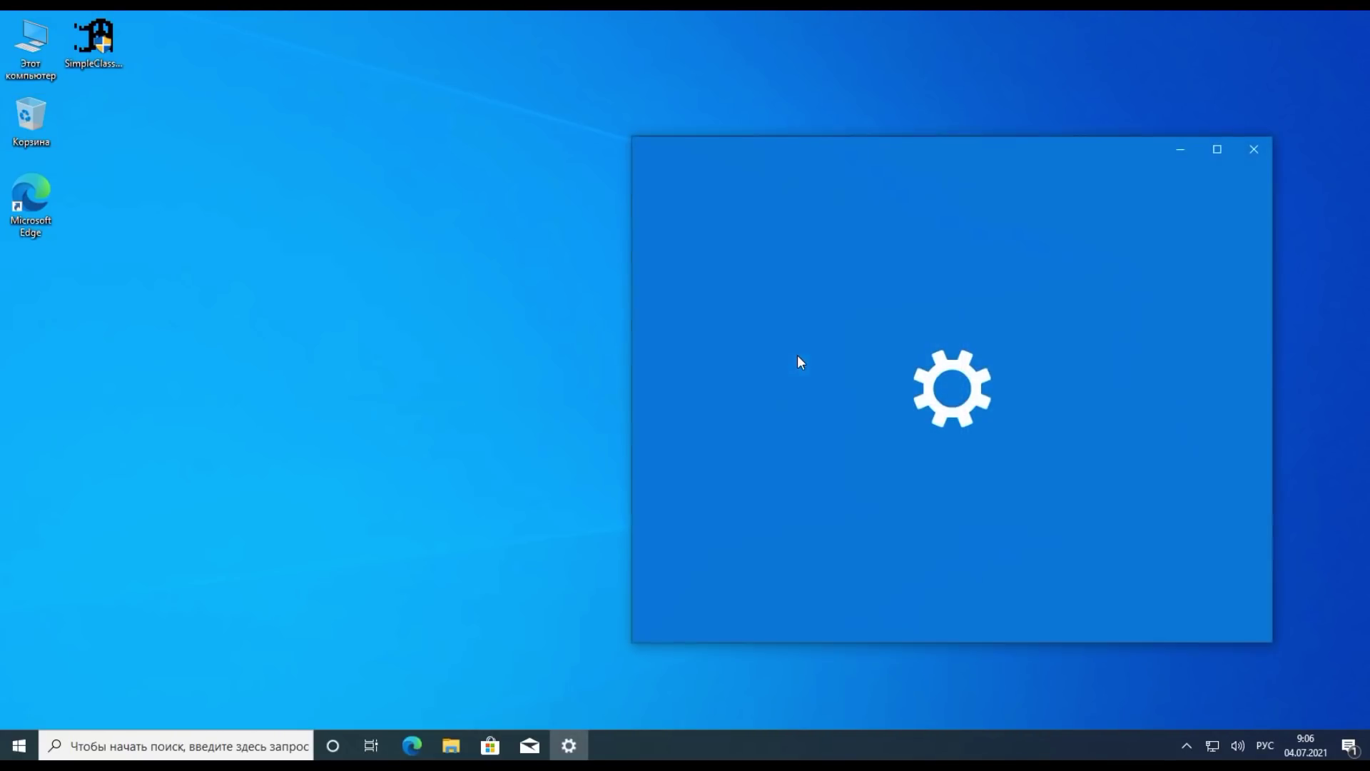
{"action": "scroll", "coordinate": [978, 412], "scroll_direction": "down", "scroll_amount": 5}
{"action": "scroll", "coordinate": [1010, 421], "scroll_direction": "up", "scroll_amount": 4}
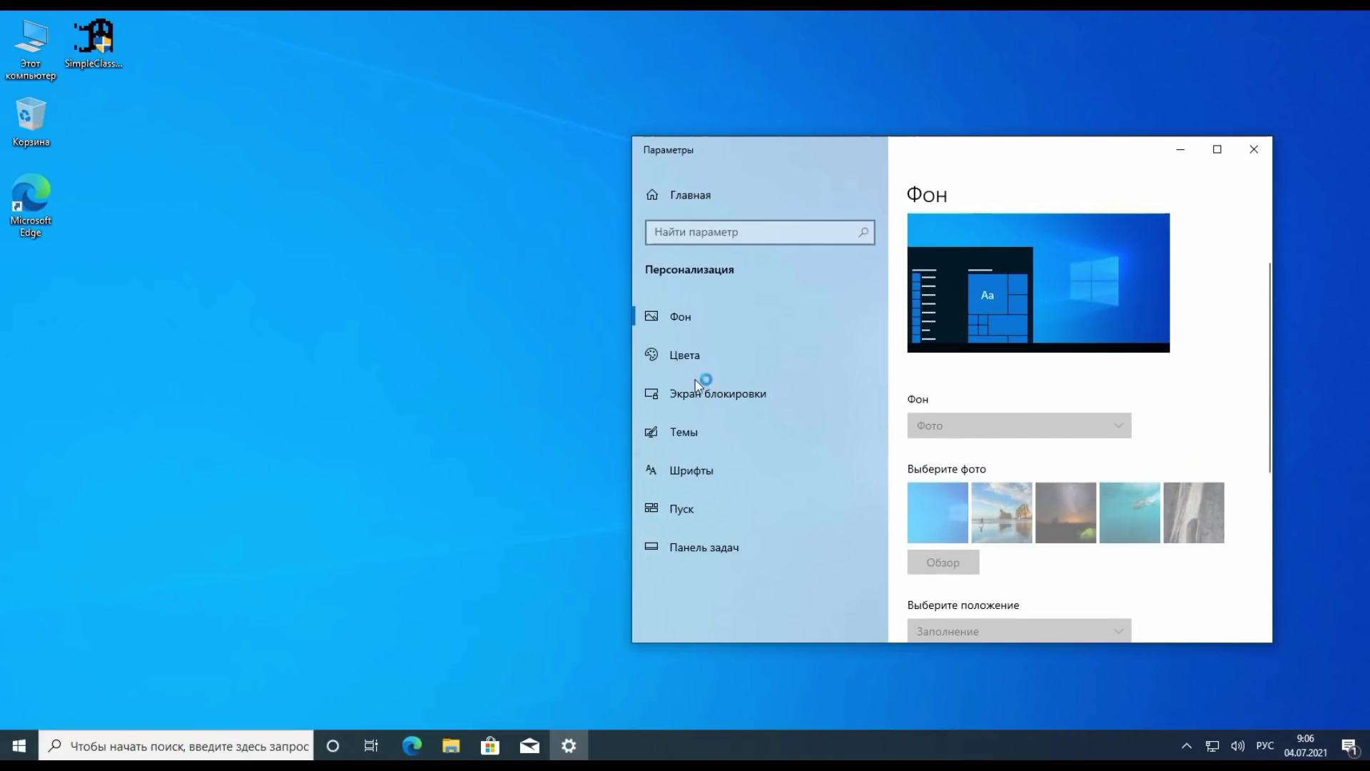
{"action": "left_click", "coordinate": [684, 432]}
{"action": "scroll", "coordinate": [1068, 367], "scroll_direction": "down", "scroll_amount": 10}
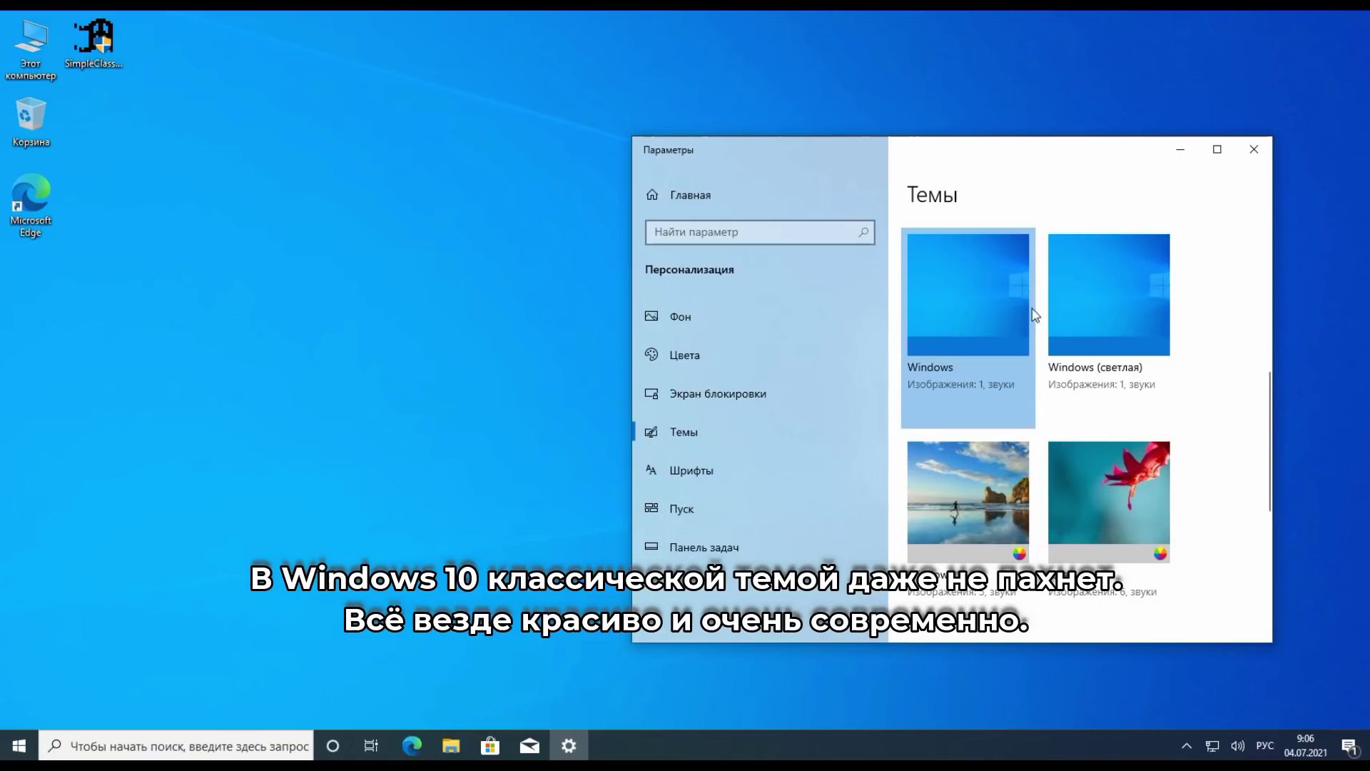
{"action": "scroll", "coordinate": [1140, 434], "scroll_direction": "up", "scroll_amount": 10}
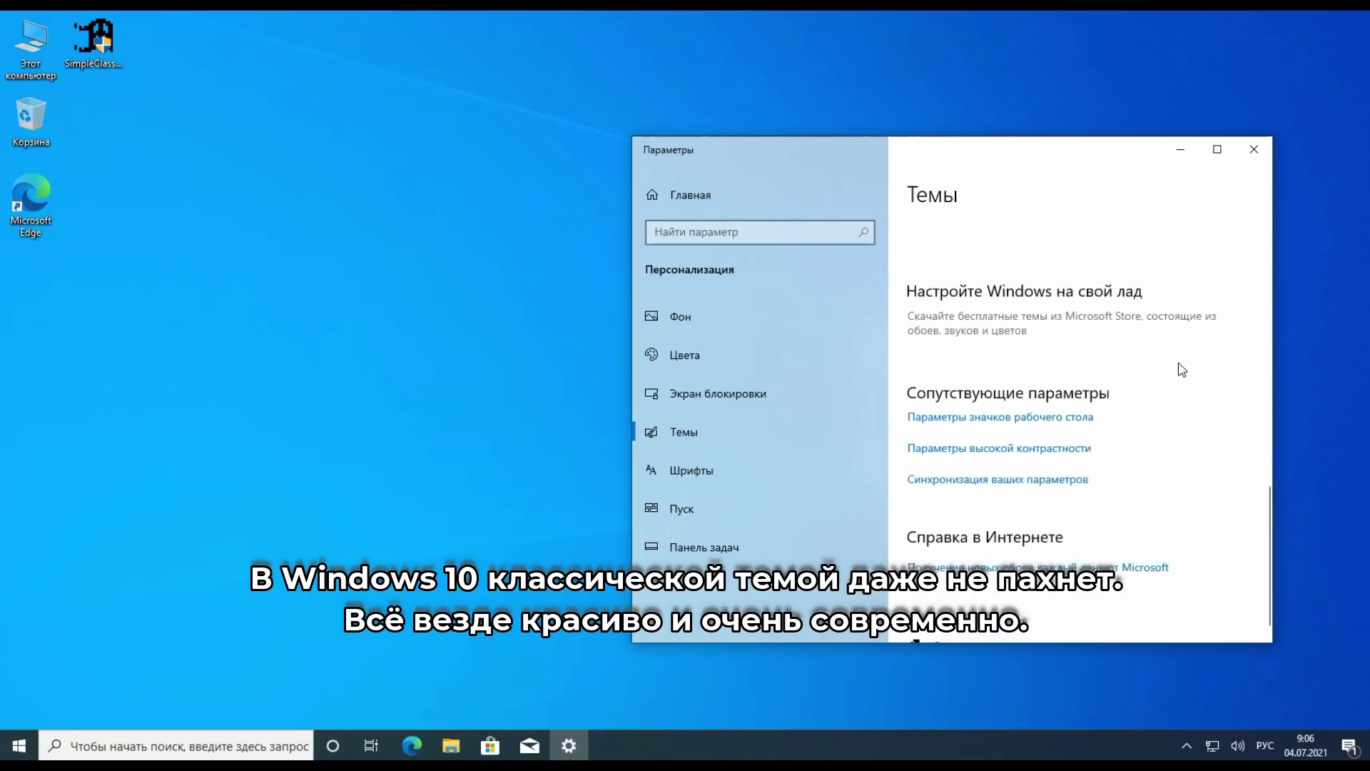
{"action": "left_click", "coordinate": [1254, 149]}
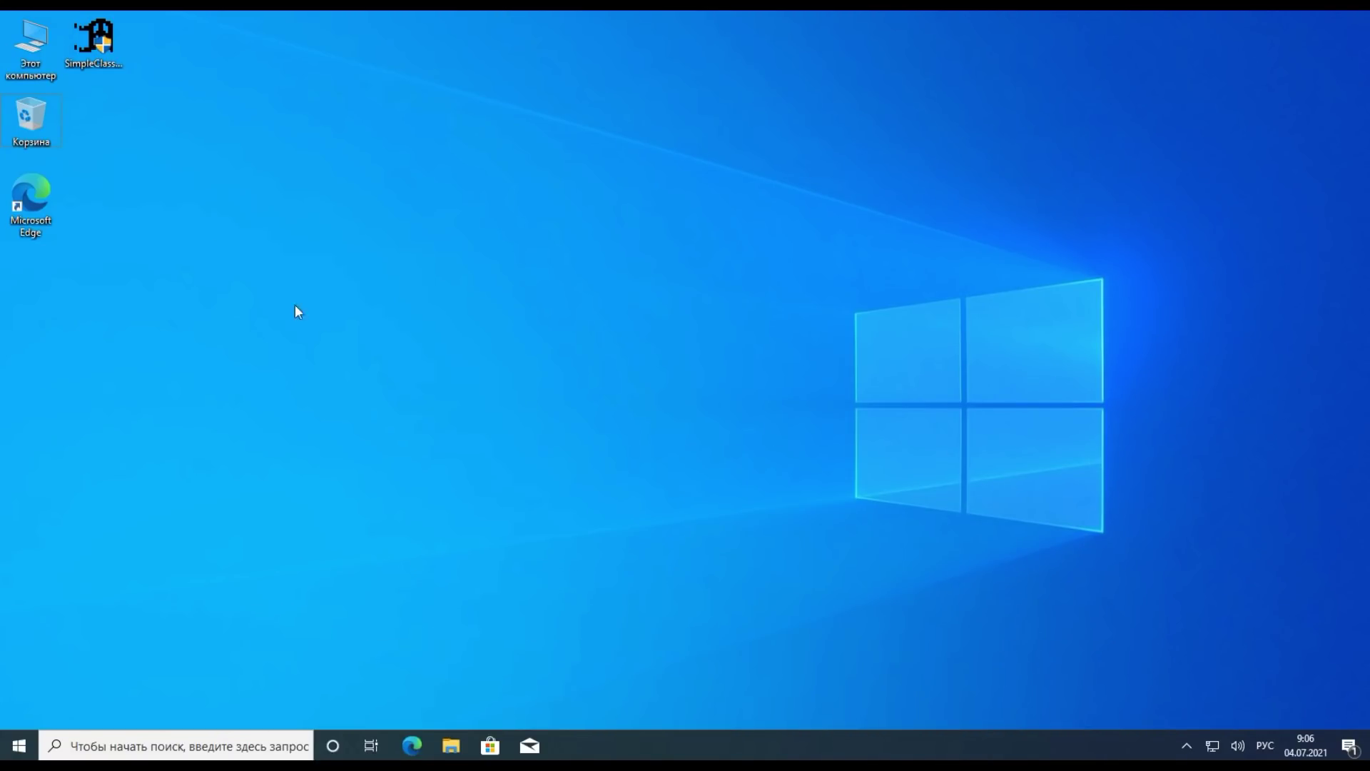
Step: Run the SimpleClassicTheme program on the desktop as administrator
{"action": "right_click", "coordinate": [93, 39]}
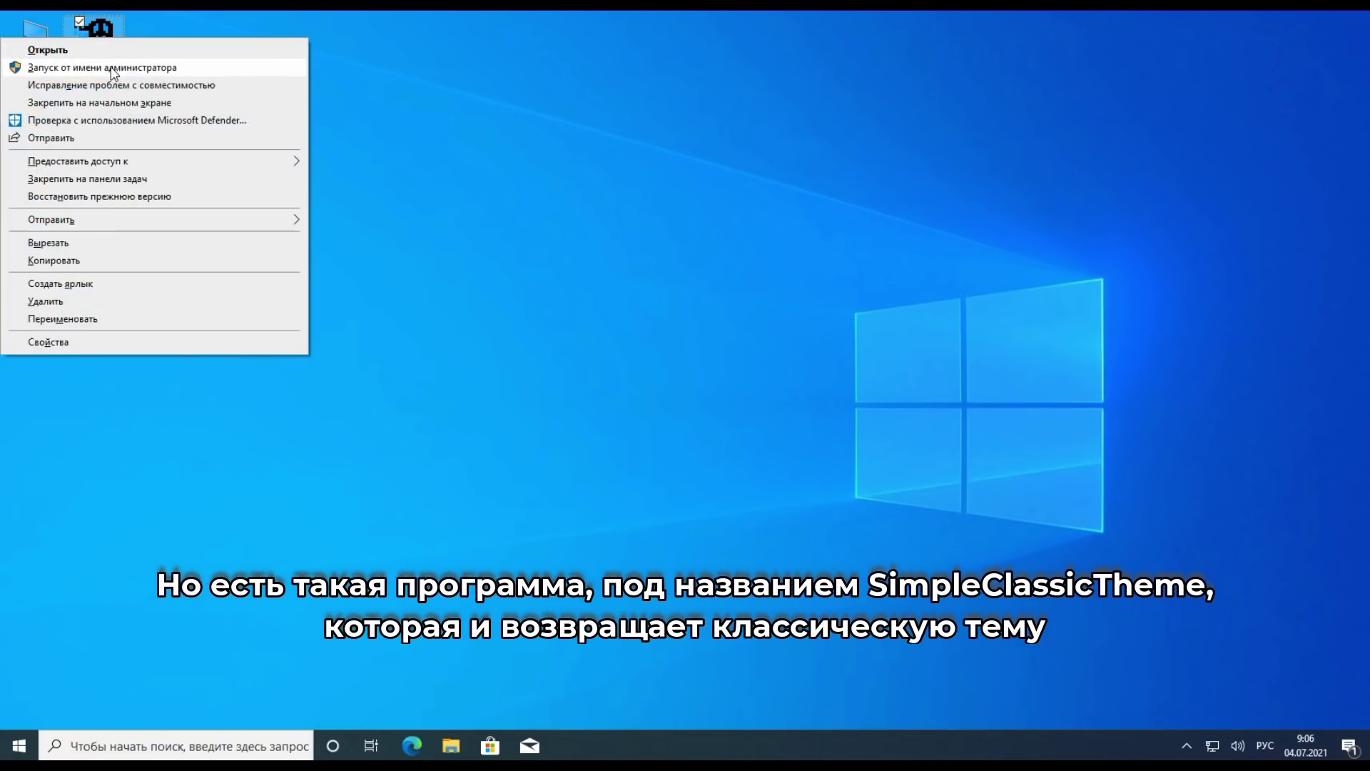
{"action": "left_click", "coordinate": [111, 69]}
{"action": "left_click", "coordinate": [610, 482]}
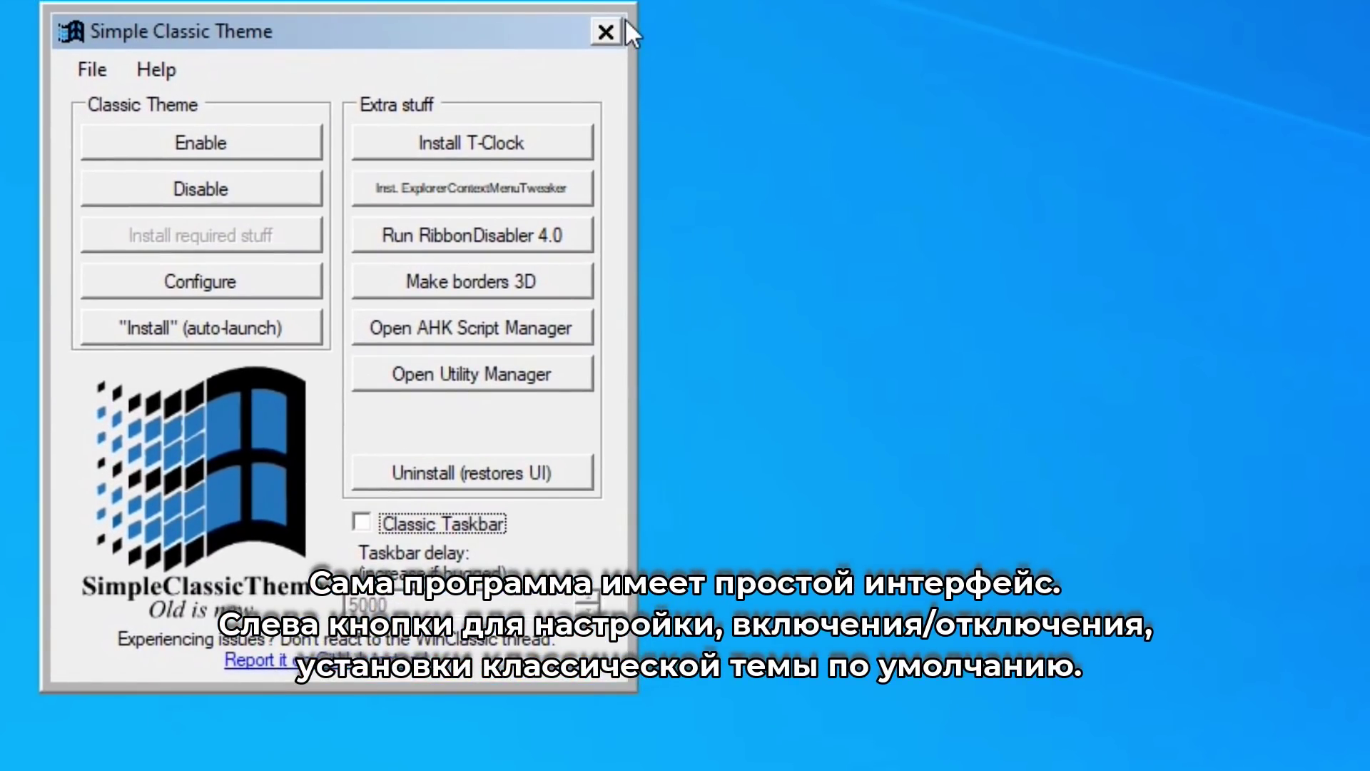
{"action": "left_click_drag", "start_coordinate": [473, 40], "coordinate": [434, 28]}
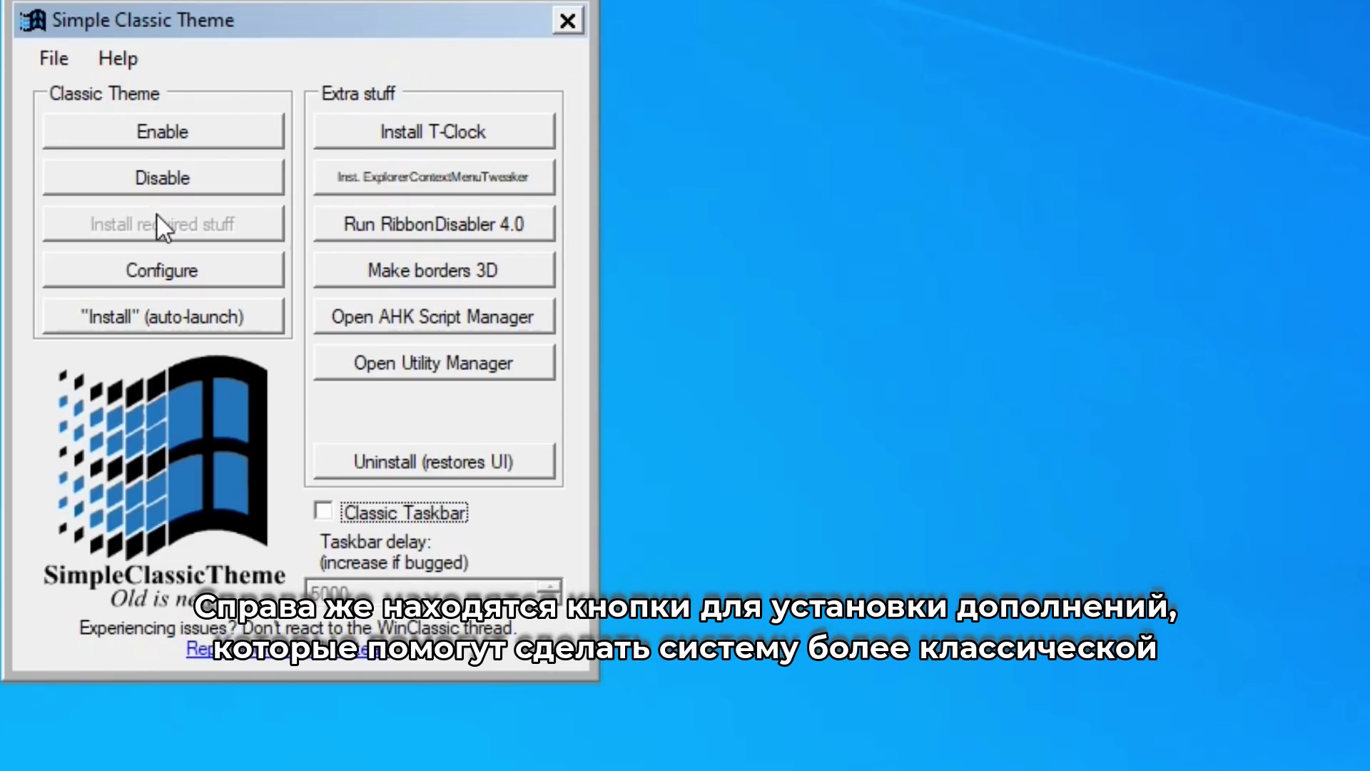
Step: View the appearance configuration of Simple Classic Theme beside the main window, and close it unchanged
{"action": "left_click", "coordinate": [143, 276]}
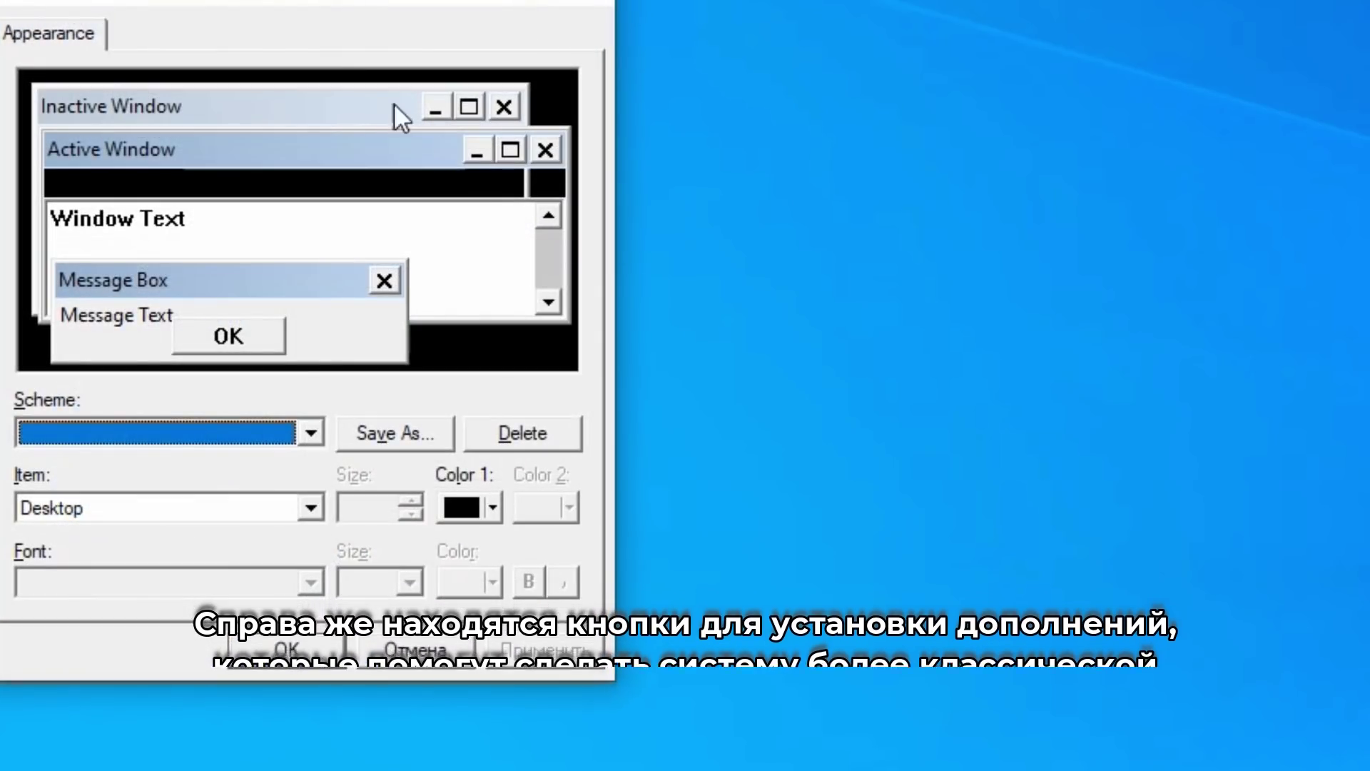
{"action": "left_click_drag", "start_coordinate": [302, 1], "coordinate": [933, 16]}
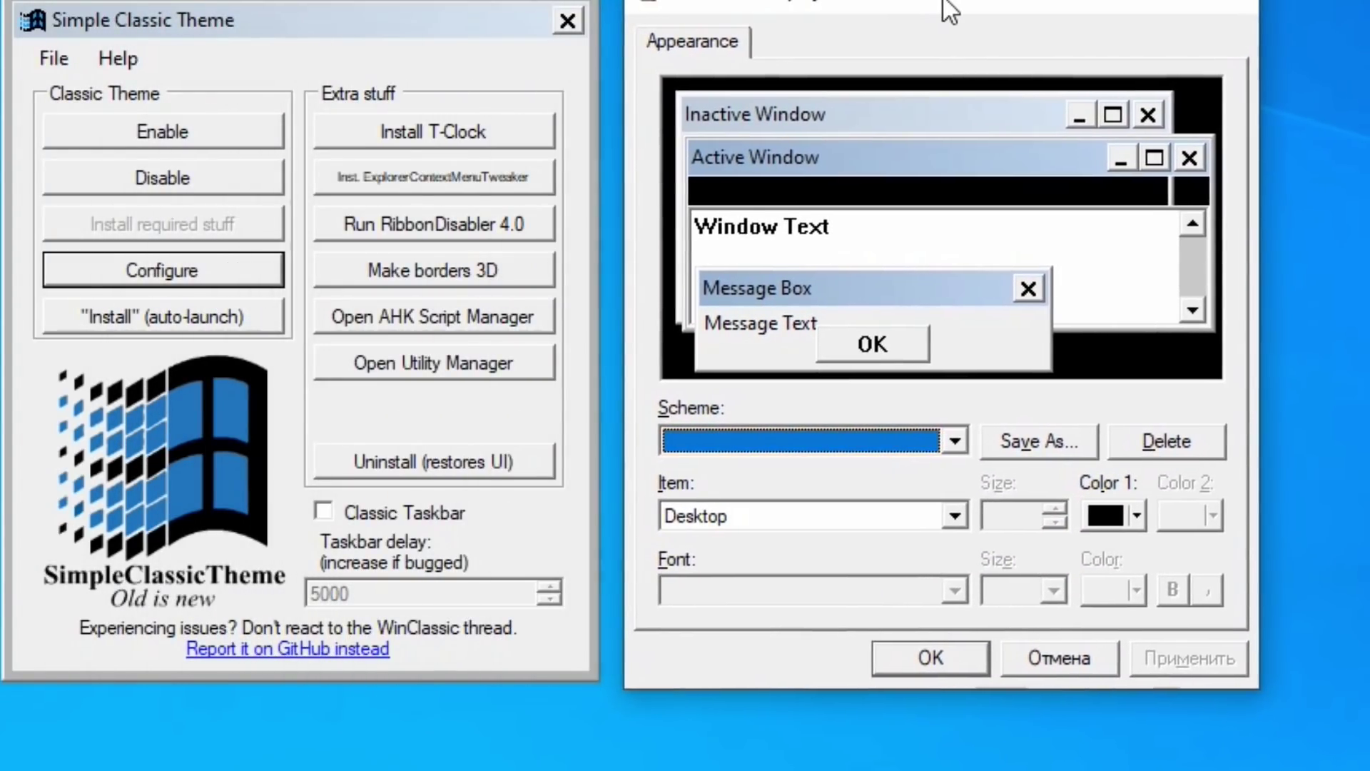
{"action": "left_click", "coordinate": [1240, 8]}
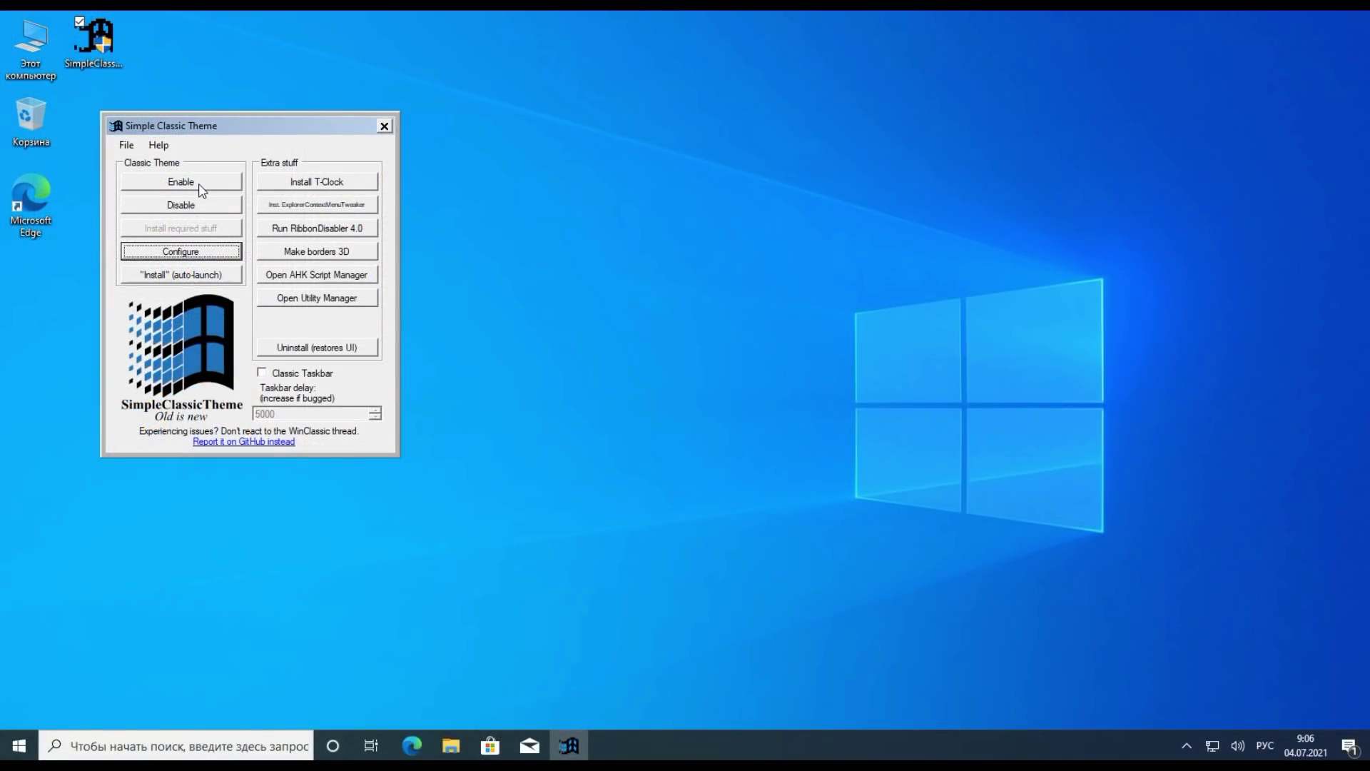
Step: Enable the classic theme, and go up from the Documents folder to "Этот компьютер", selecting local disk C:
{"action": "left_click", "coordinate": [201, 186]}
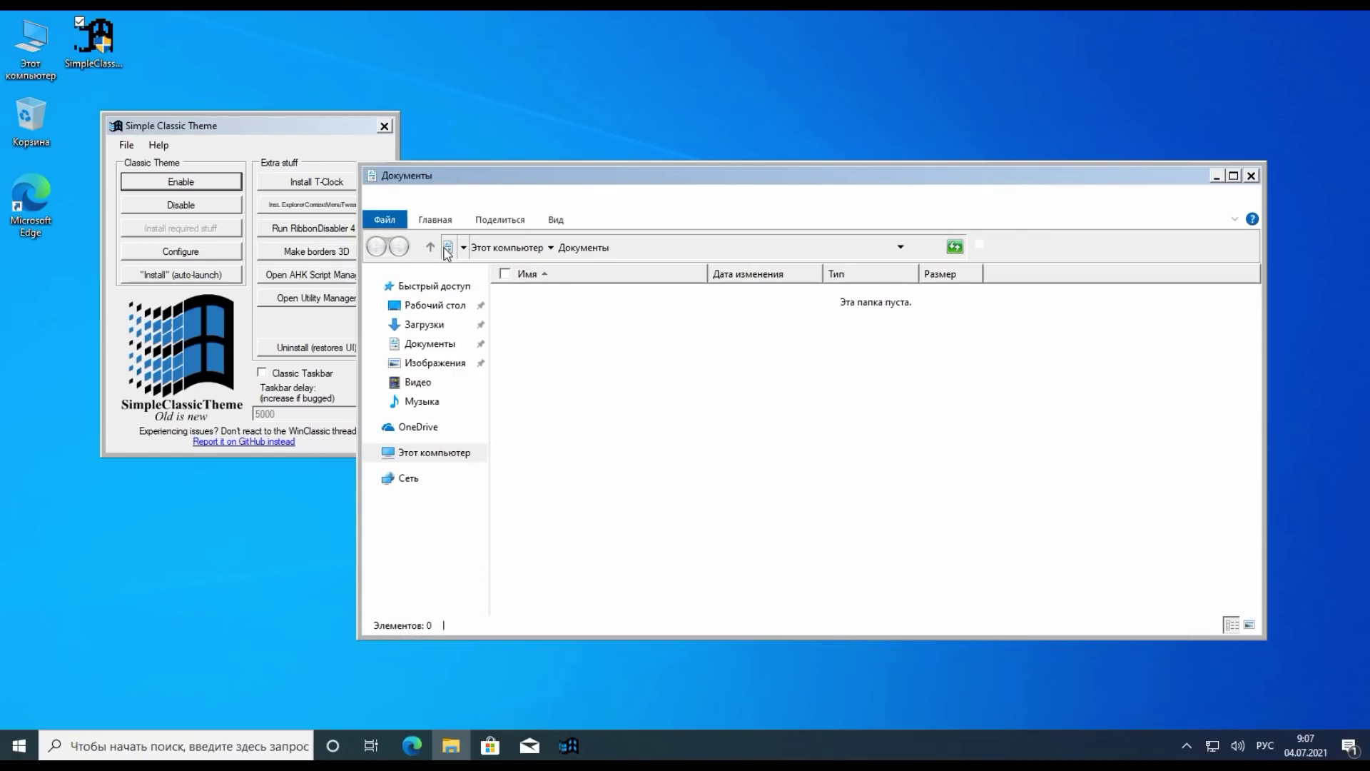
{"action": "left_click", "coordinate": [430, 247]}
{"action": "left_click", "coordinate": [542, 461]}
Step: Show the Windows version information from the file manager, and close the windows after viewing it
{"action": "left_click", "coordinate": [385, 219]}
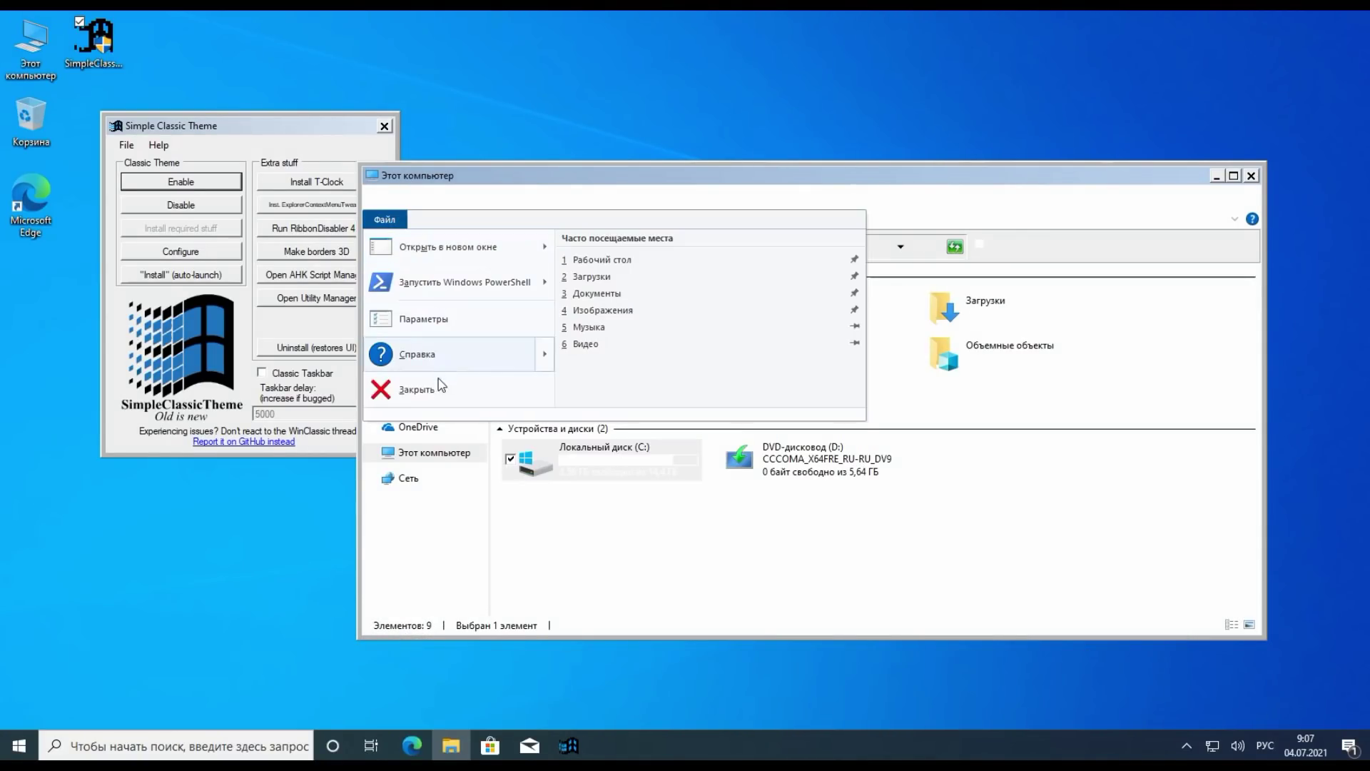
{"action": "mouse_move", "coordinate": [539, 362]}
{"action": "left_click", "coordinate": [639, 284]}
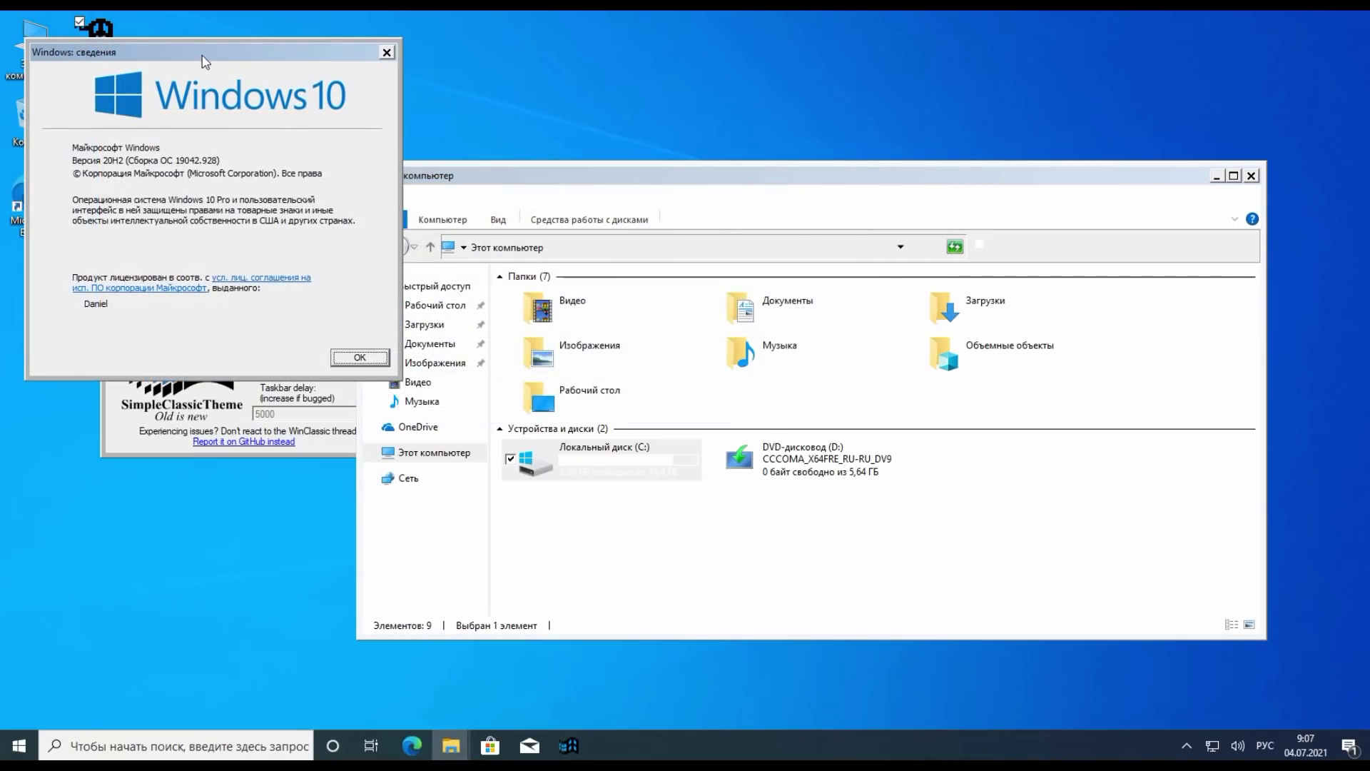
{"action": "left_click_drag", "start_coordinate": [438, 166], "coordinate": [626, 212]}
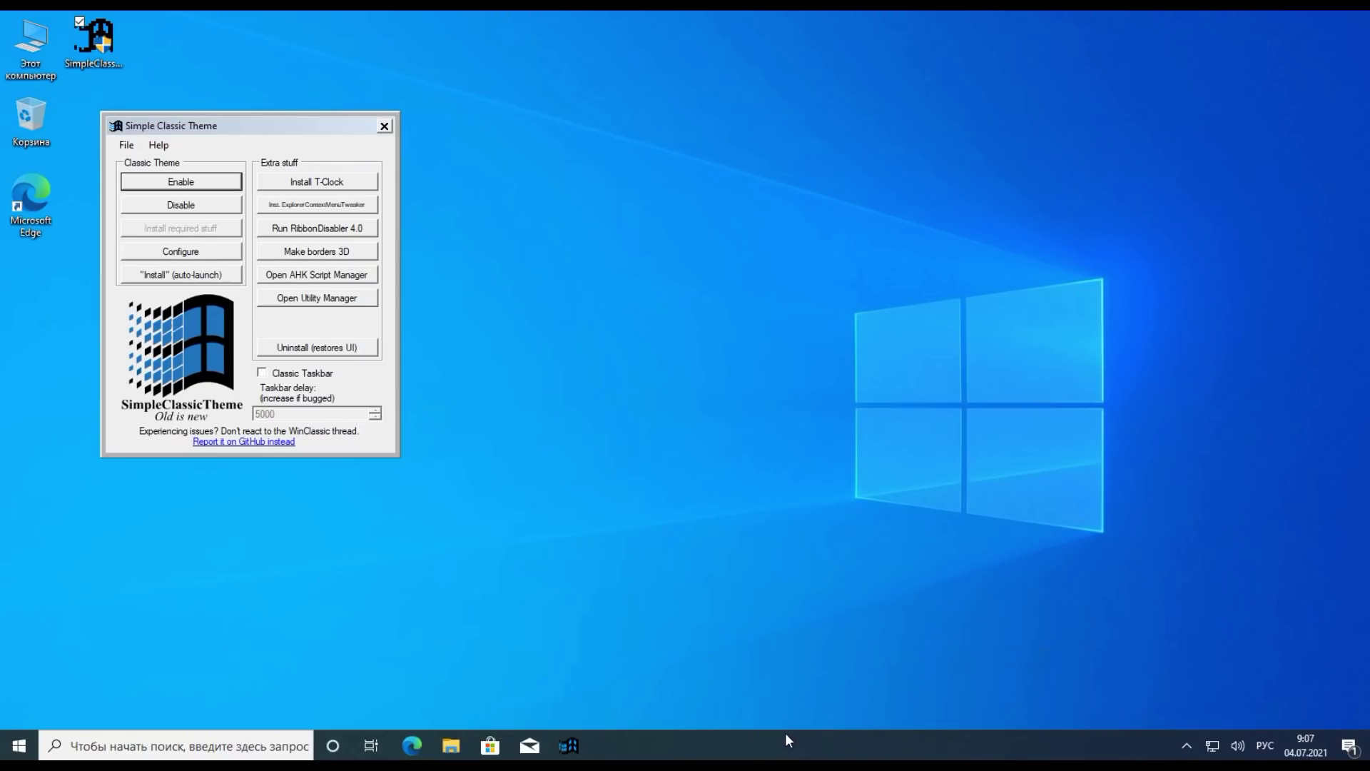
Step: Try to open Task Manager (Диспетчер задач) from the taskbar while the classic theme is enabled
{"action": "right_click", "coordinate": [785, 733]}
{"action": "left_click", "coordinate": [839, 663]}
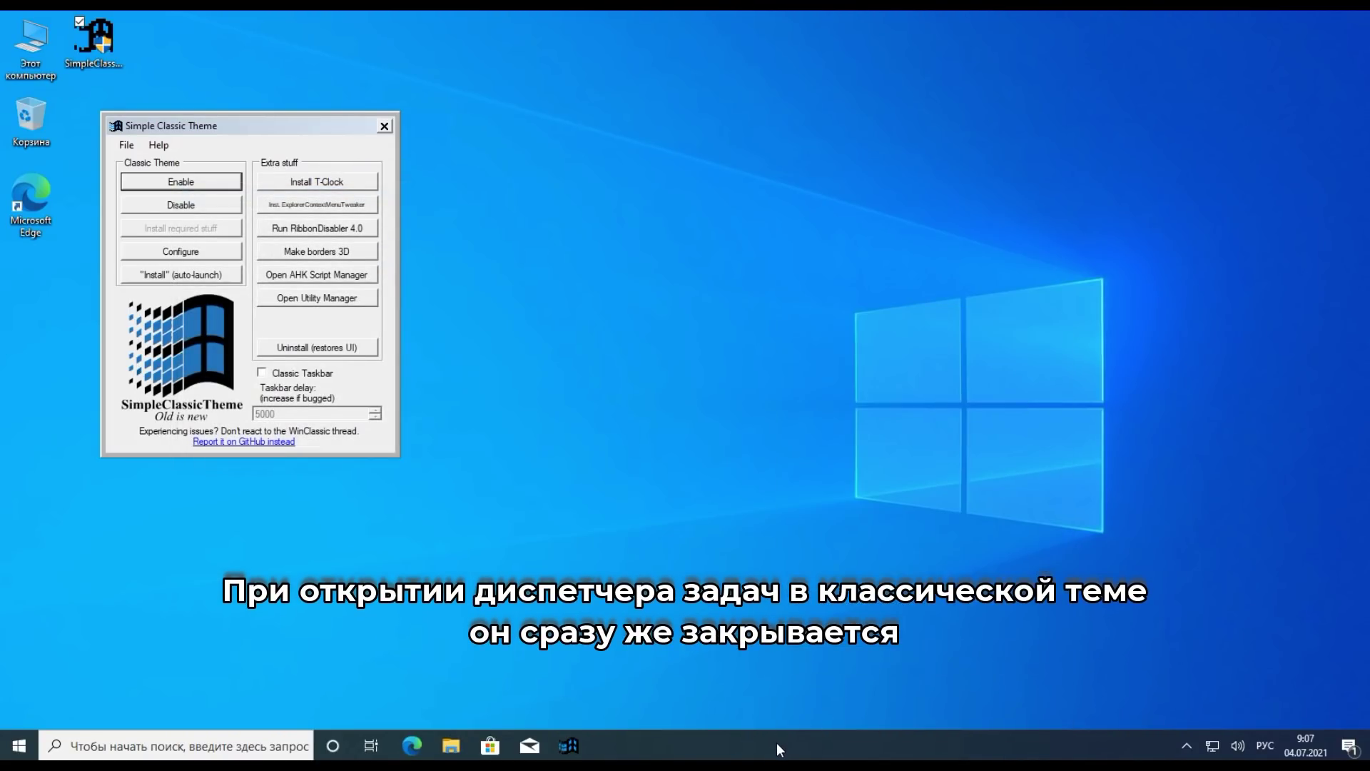
{"action": "right_click", "coordinate": [776, 742]}
{"action": "left_click", "coordinate": [846, 658]}
{"action": "right_click", "coordinate": [803, 733]}
{"action": "key", "text": "Escape"}
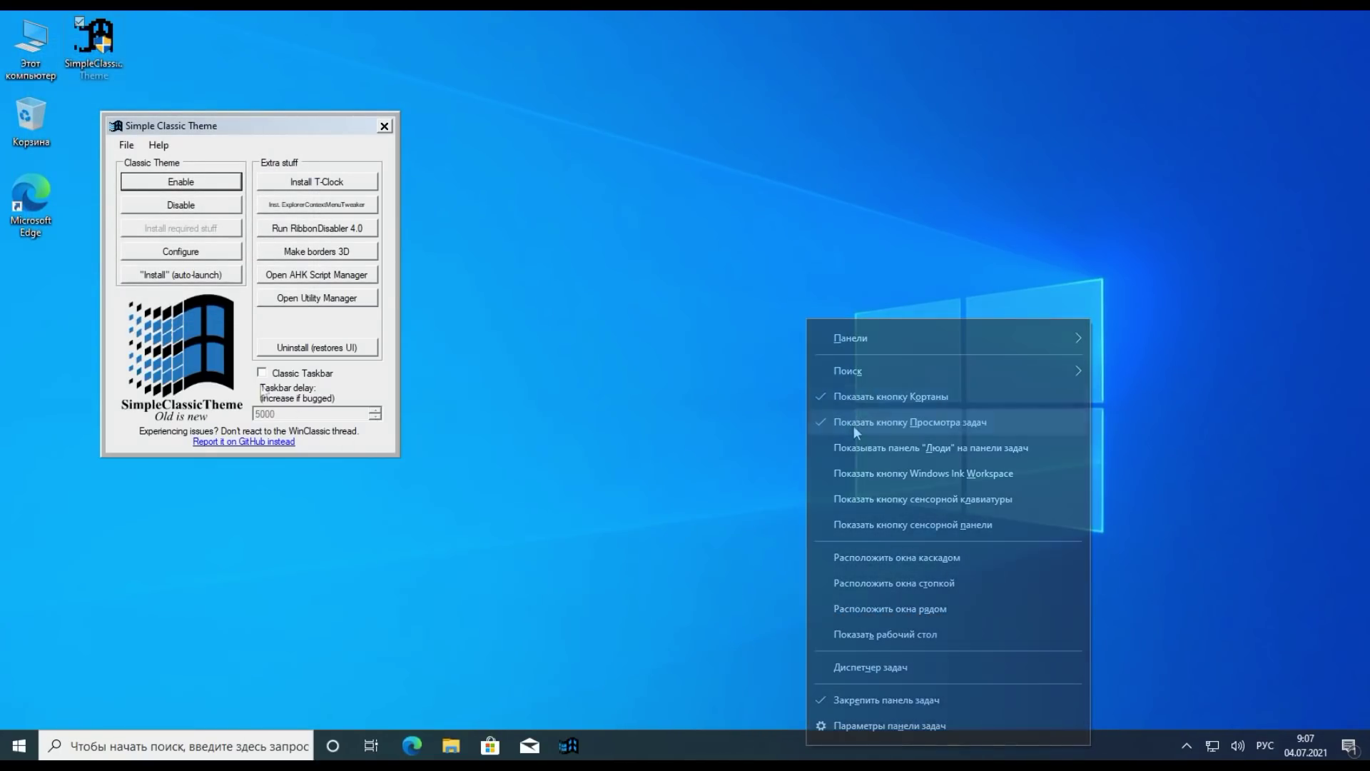
Step: Make the borders 3D with Simple Classic Theme, allowing the registry change and dismissing its message
{"action": "left_click", "coordinate": [318, 324]}
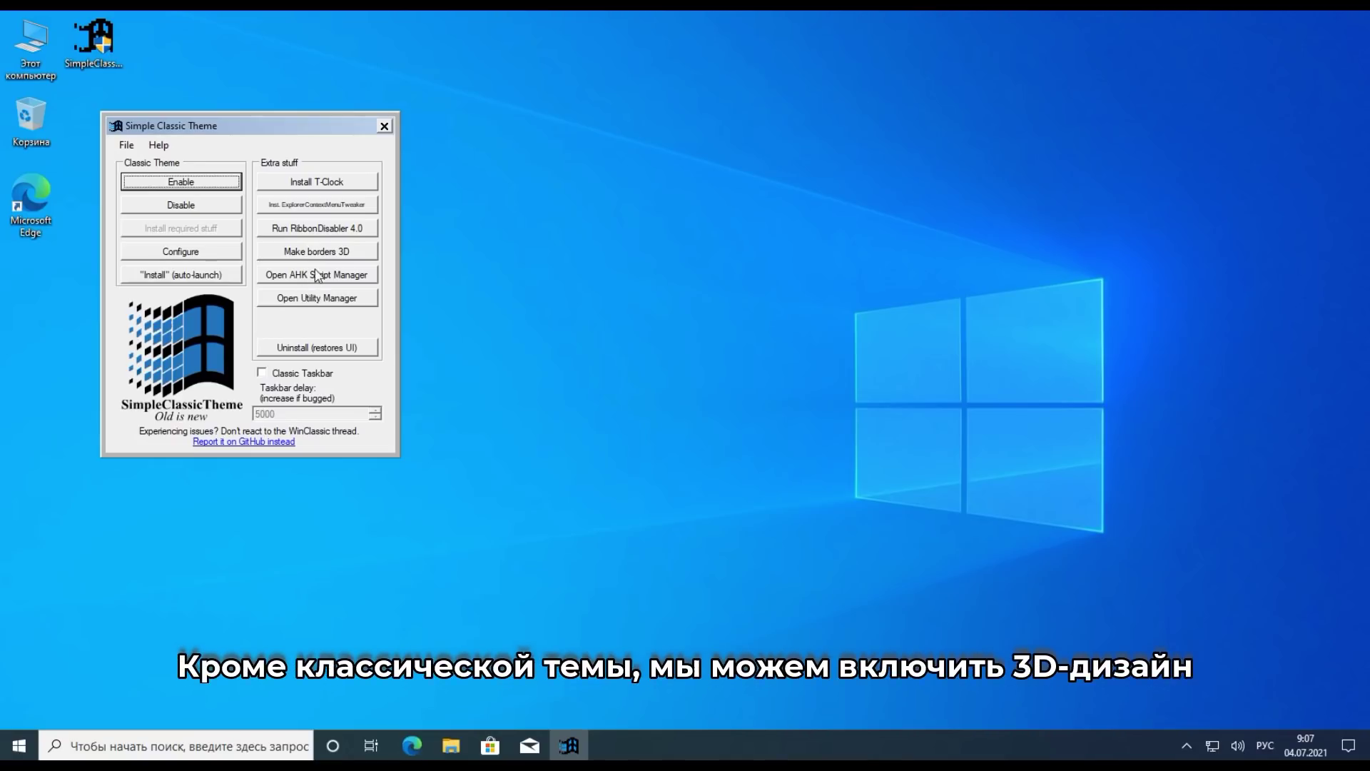
{"action": "left_click", "coordinate": [329, 251]}
{"action": "left_click", "coordinate": [798, 399]}
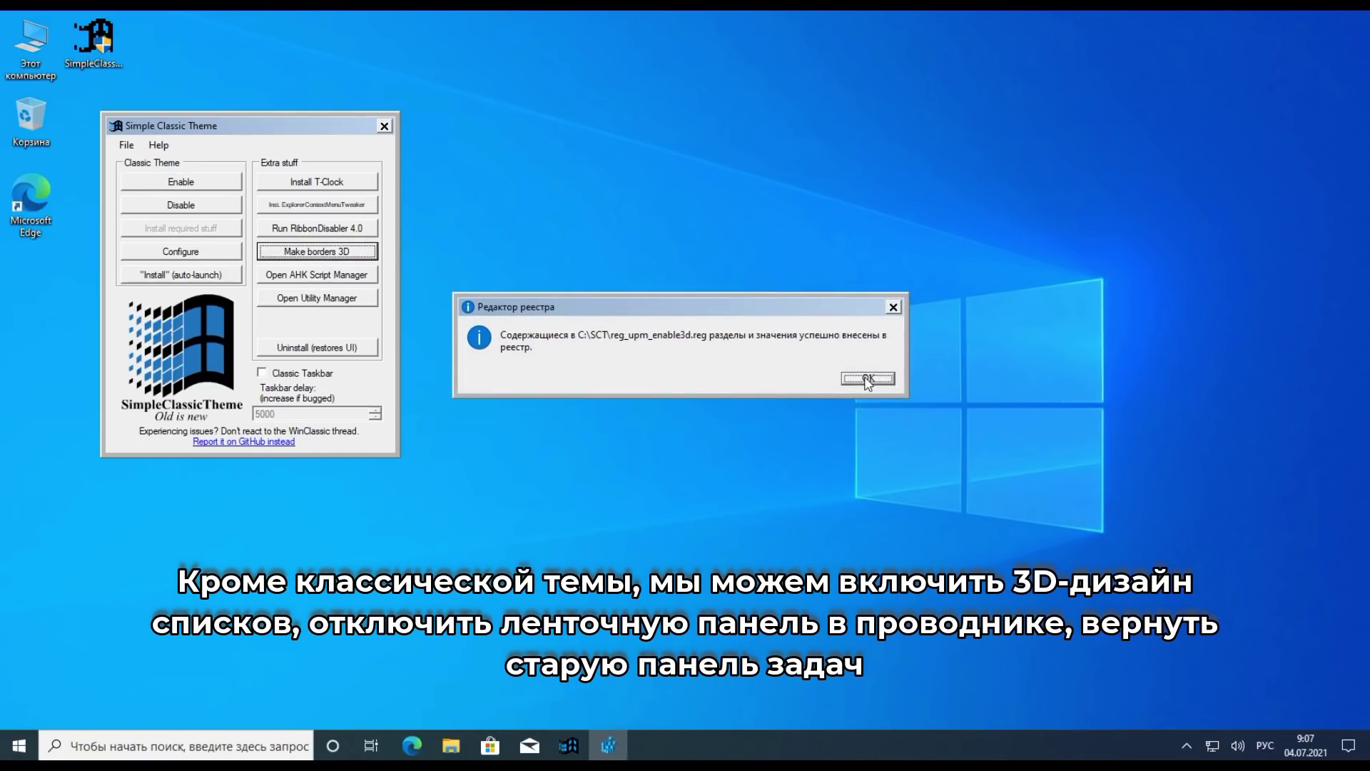
{"action": "left_click", "coordinate": [868, 382]}
Step: Disable the Explorer ribbon with RibbonDisabler 4.0, check the look of "Этот компьютер" in the file manager, and close it
{"action": "left_click", "coordinate": [331, 229]}
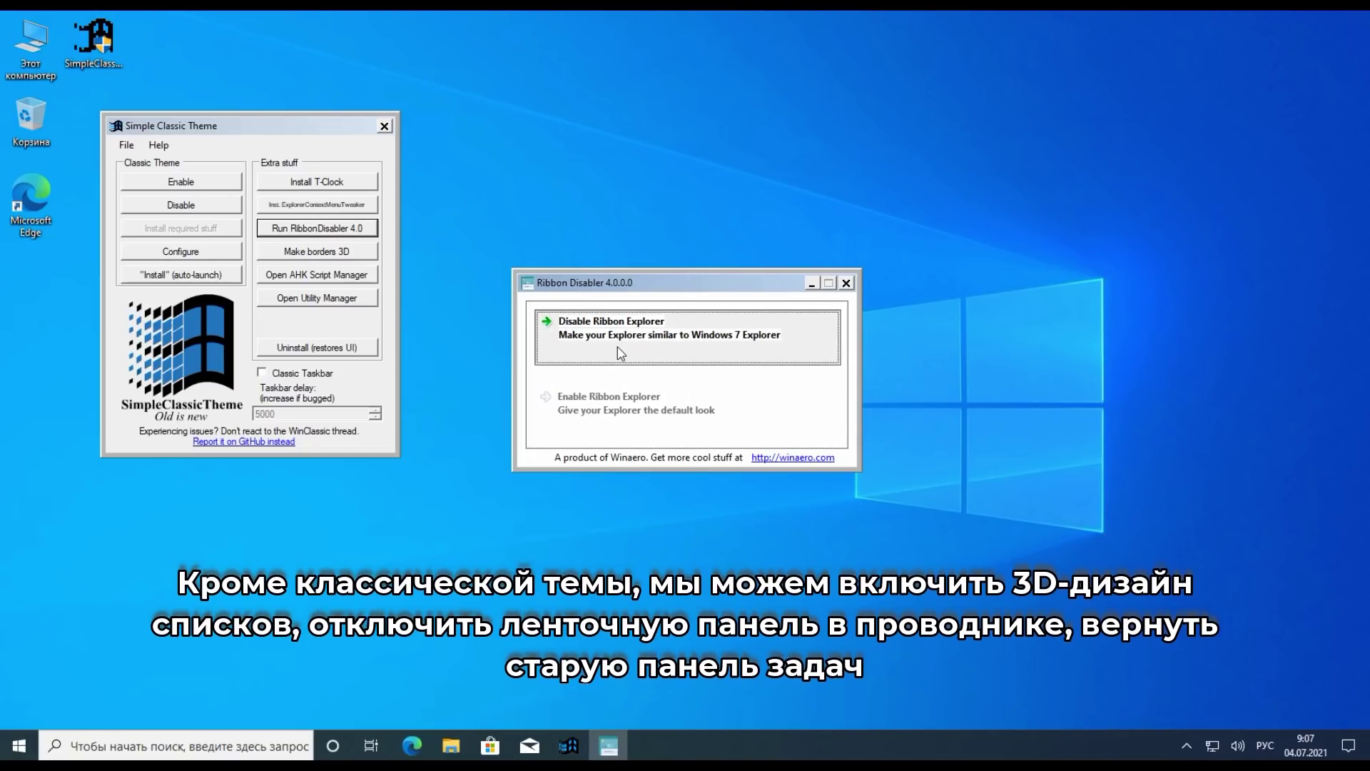
{"action": "left_click", "coordinate": [621, 353]}
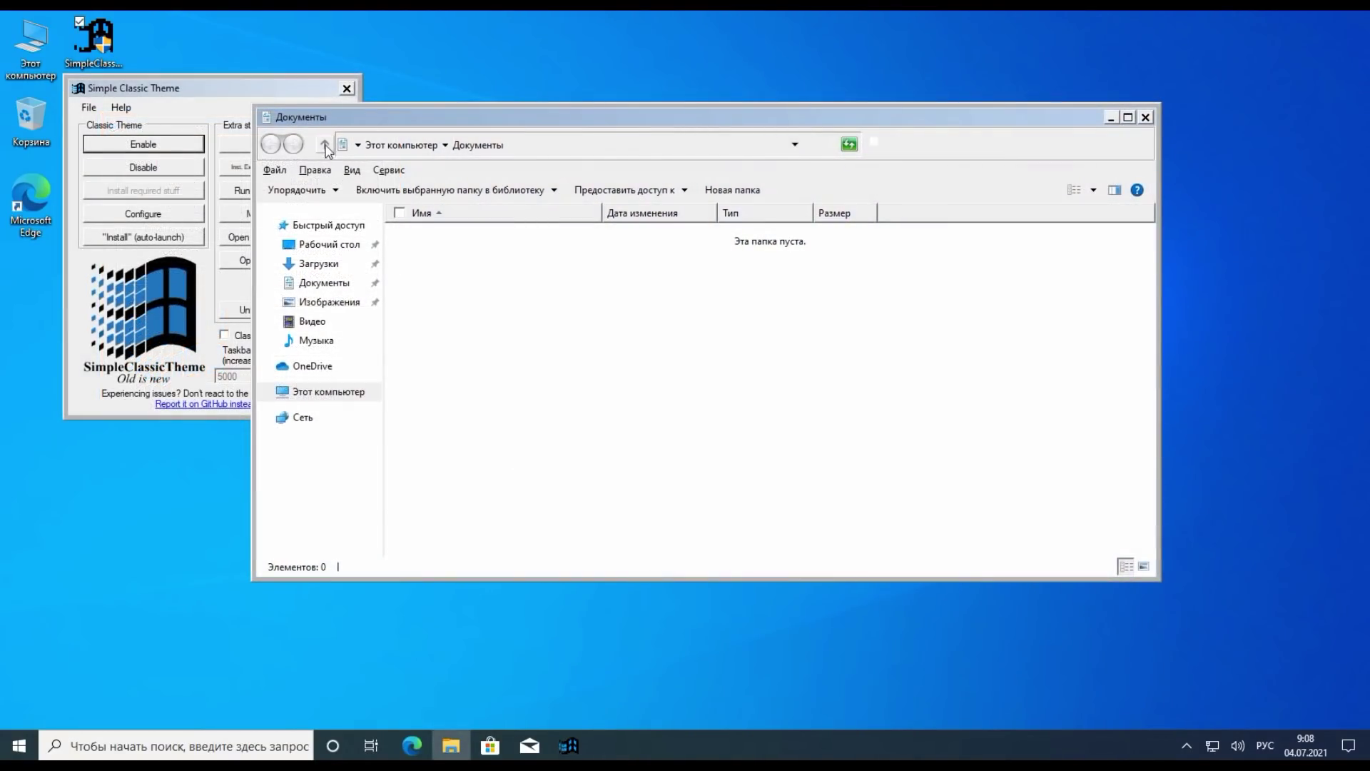
{"action": "left_click", "coordinate": [325, 145]}
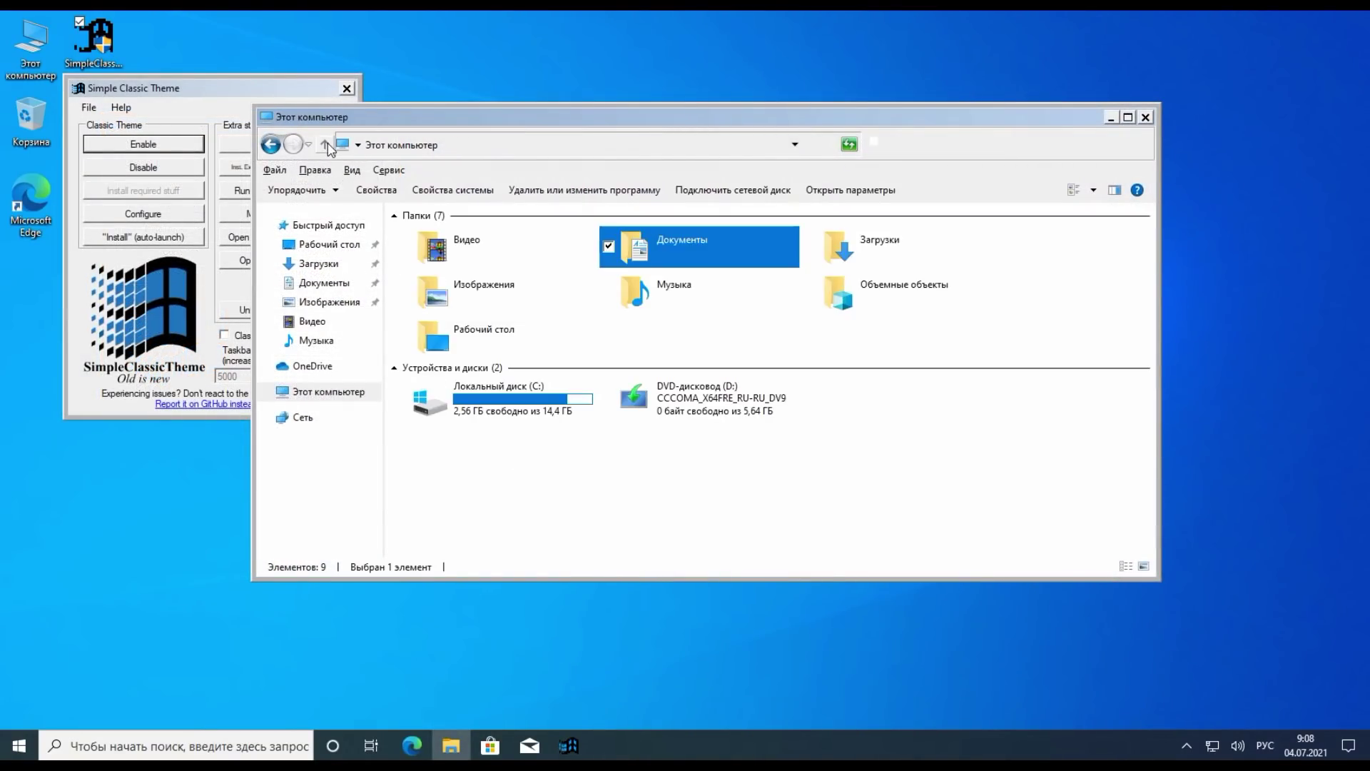
{"action": "left_click", "coordinate": [1146, 117]}
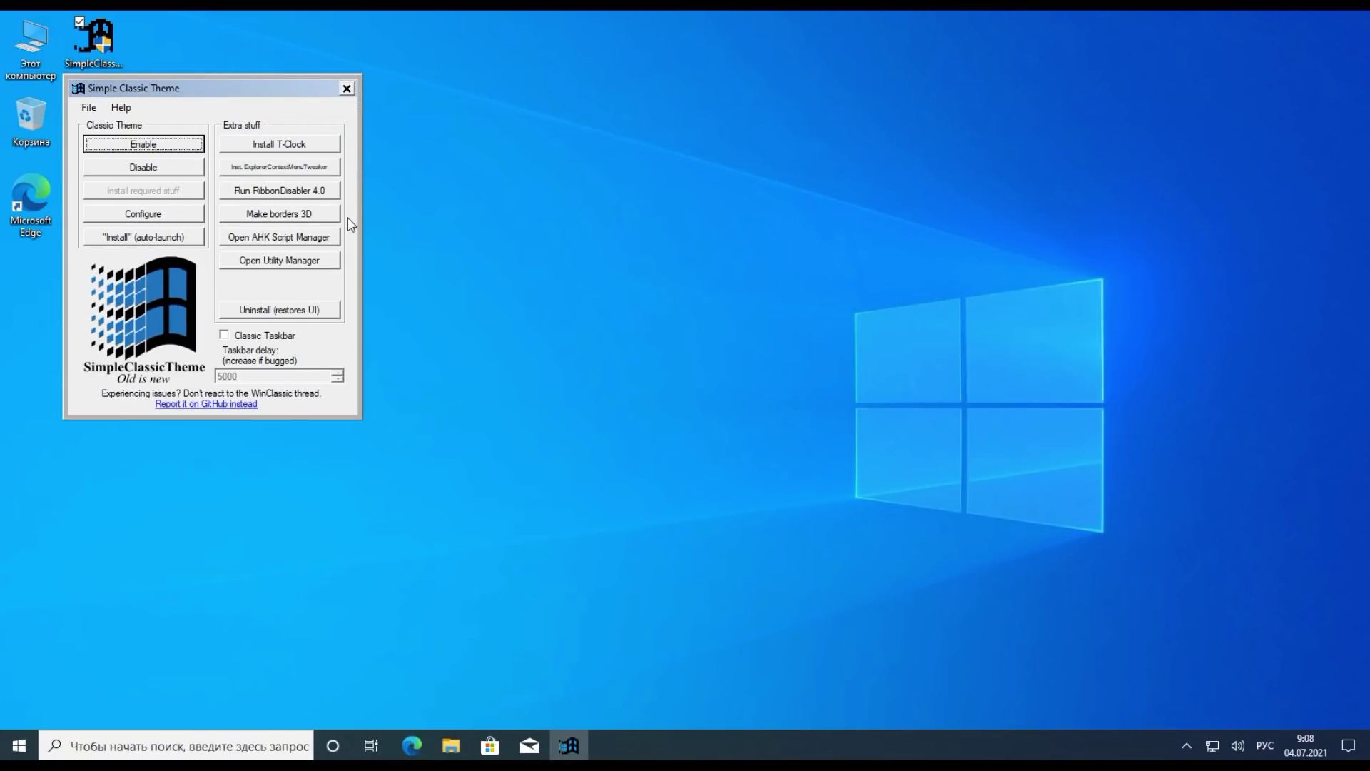
Step: Install Classic Task Manager from the SCT Classic Utility Manager beside the main window
{"action": "left_click", "coordinate": [288, 262]}
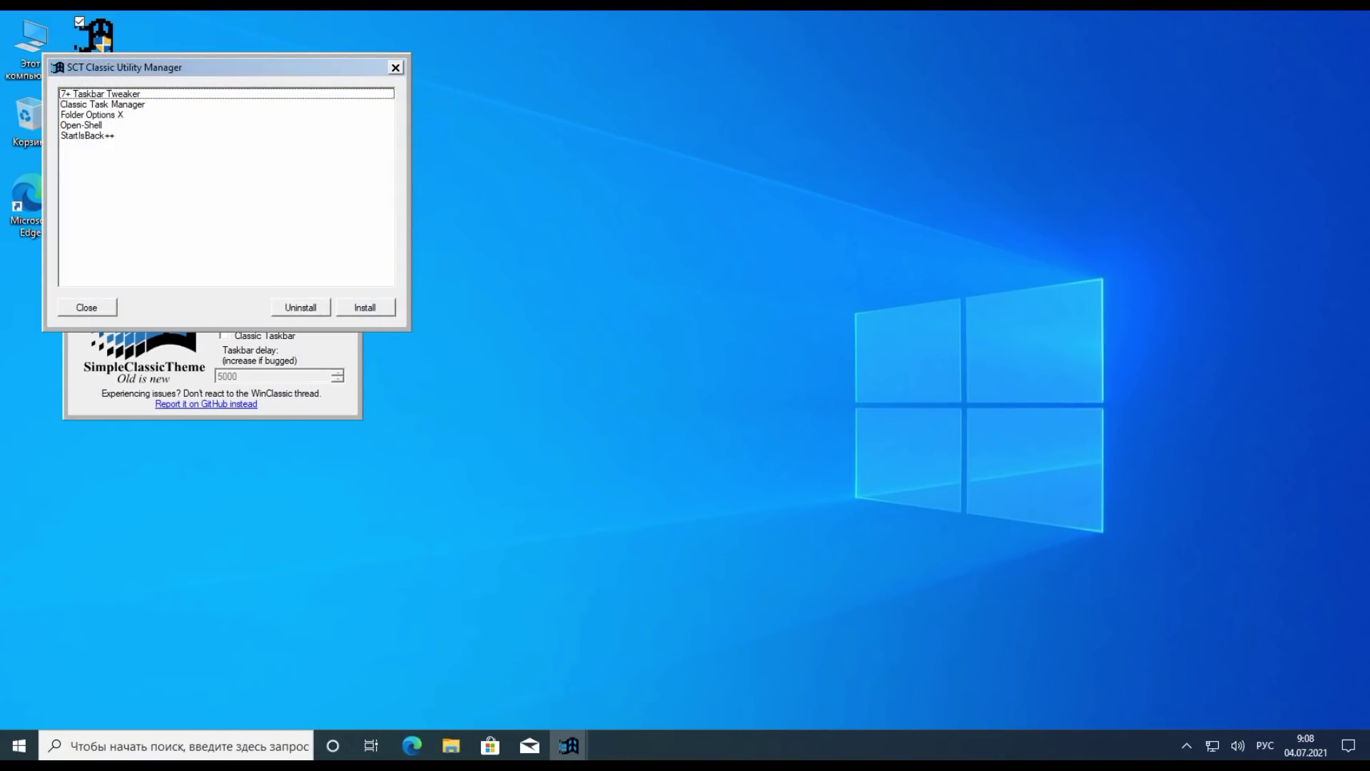
{"action": "left_click_drag", "start_coordinate": [141, 74], "coordinate": [512, 139]}
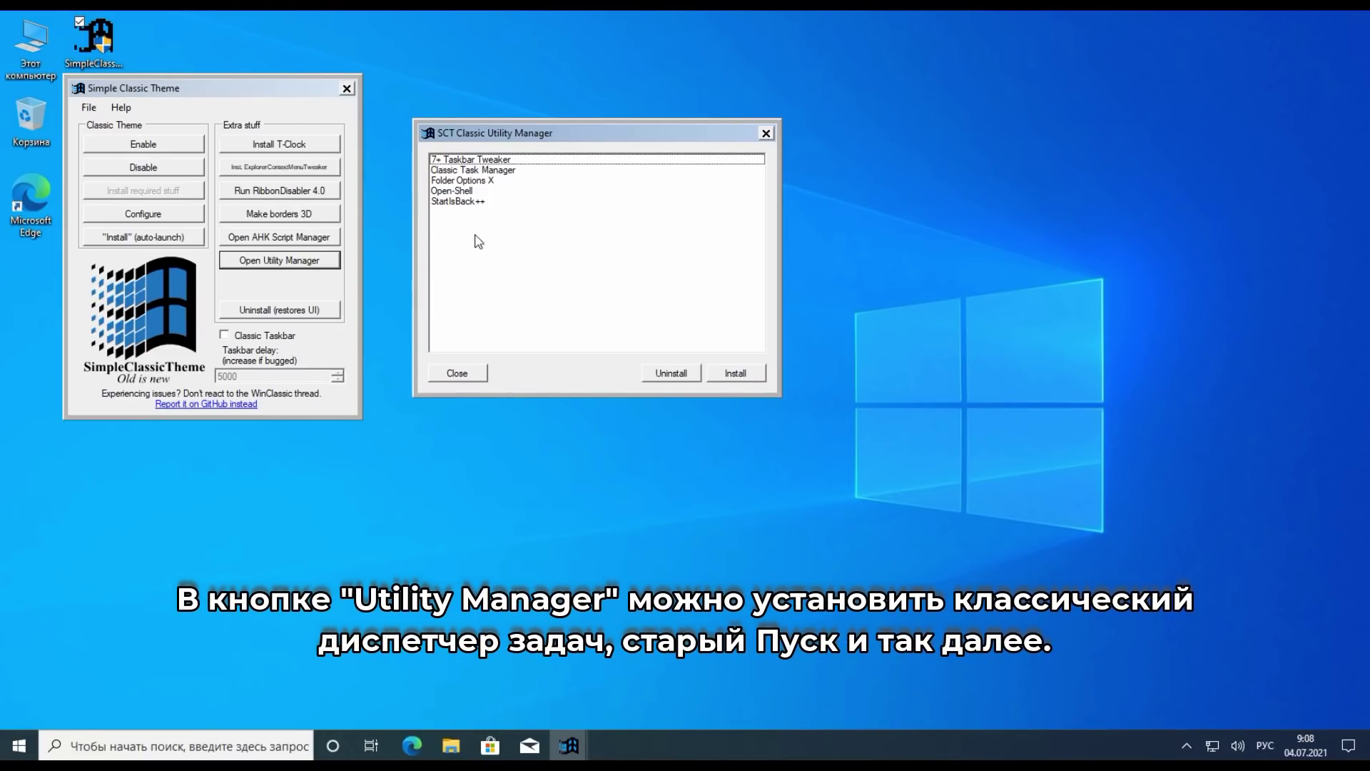
{"action": "left_click", "coordinate": [454, 171]}
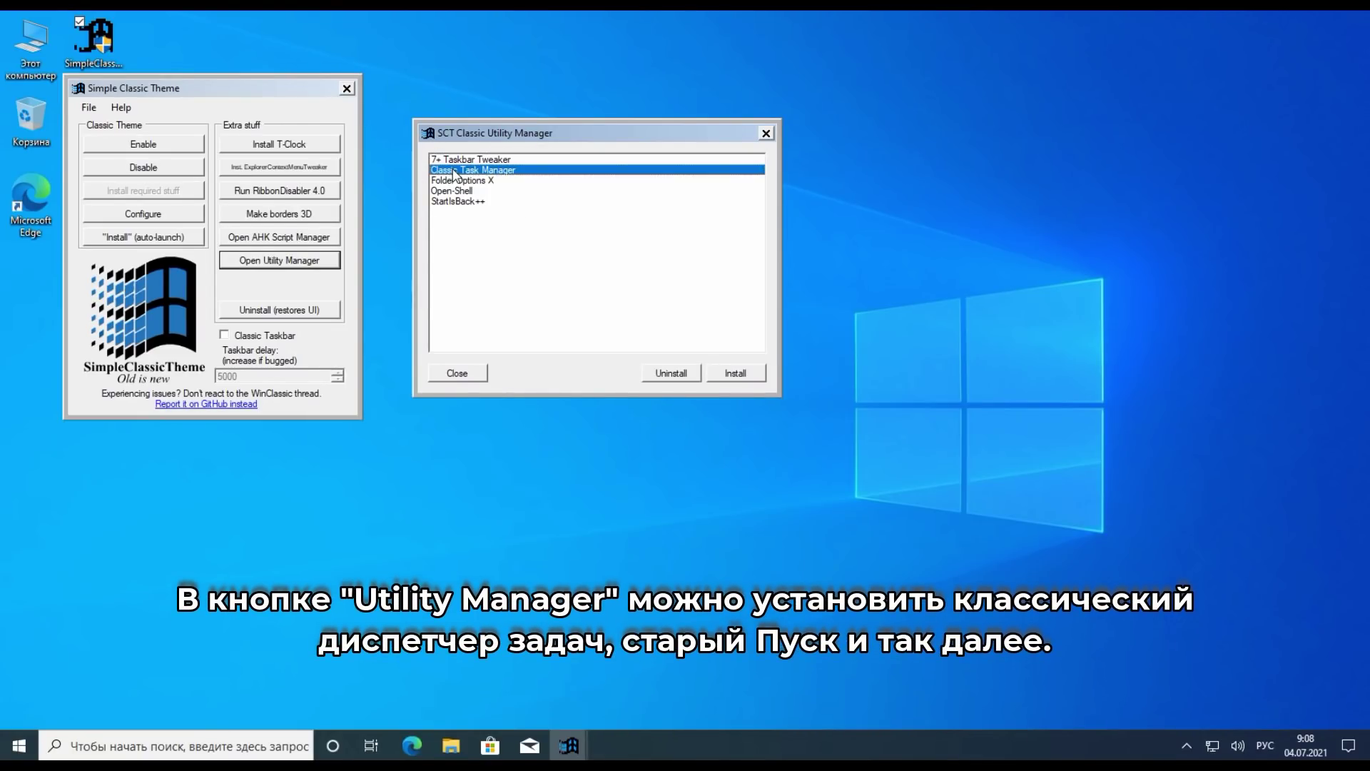
{"action": "left_click", "coordinate": [746, 376]}
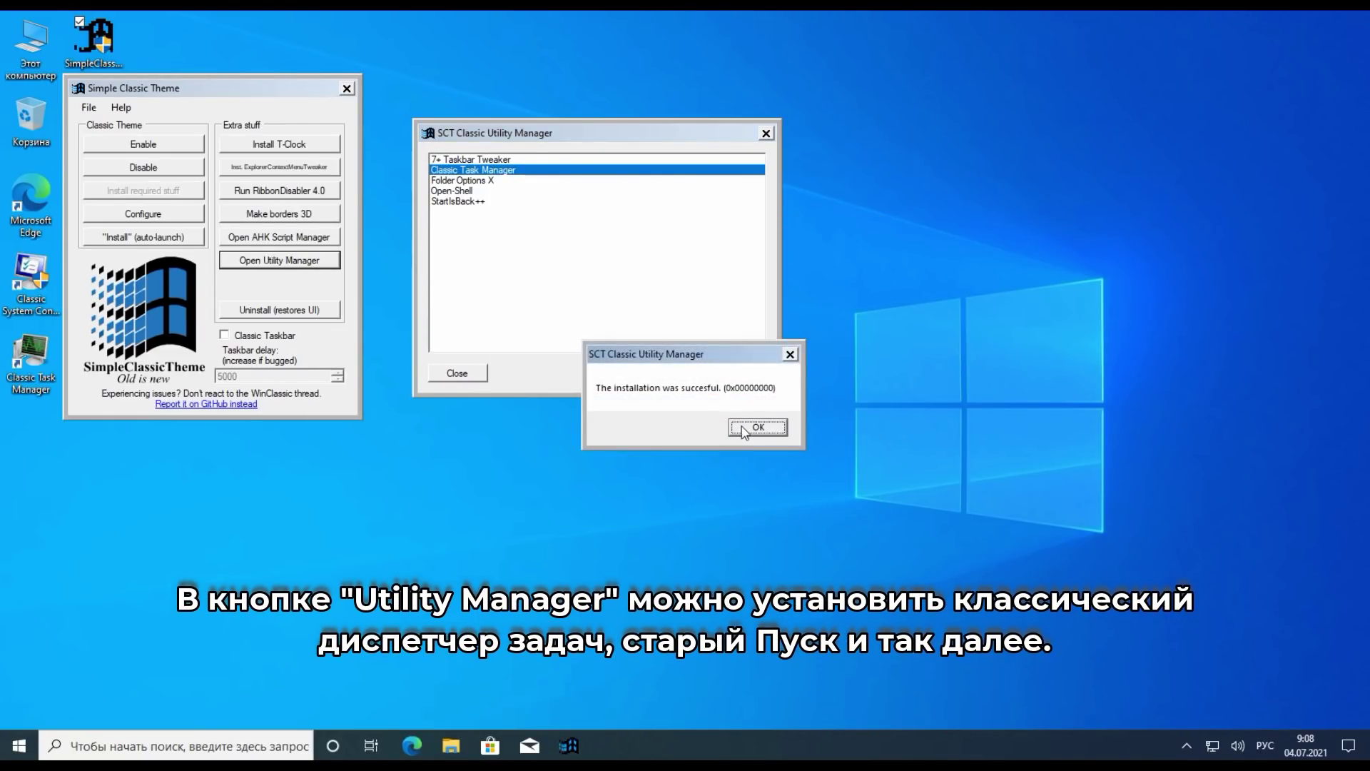
{"action": "left_click", "coordinate": [758, 428]}
Step: Start Task Manager from the taskbar, place it beside the other windows, and look over its "Процессы" and "Быстродействие" pages
{"action": "right_click", "coordinate": [714, 755]}
{"action": "left_click", "coordinate": [778, 667]}
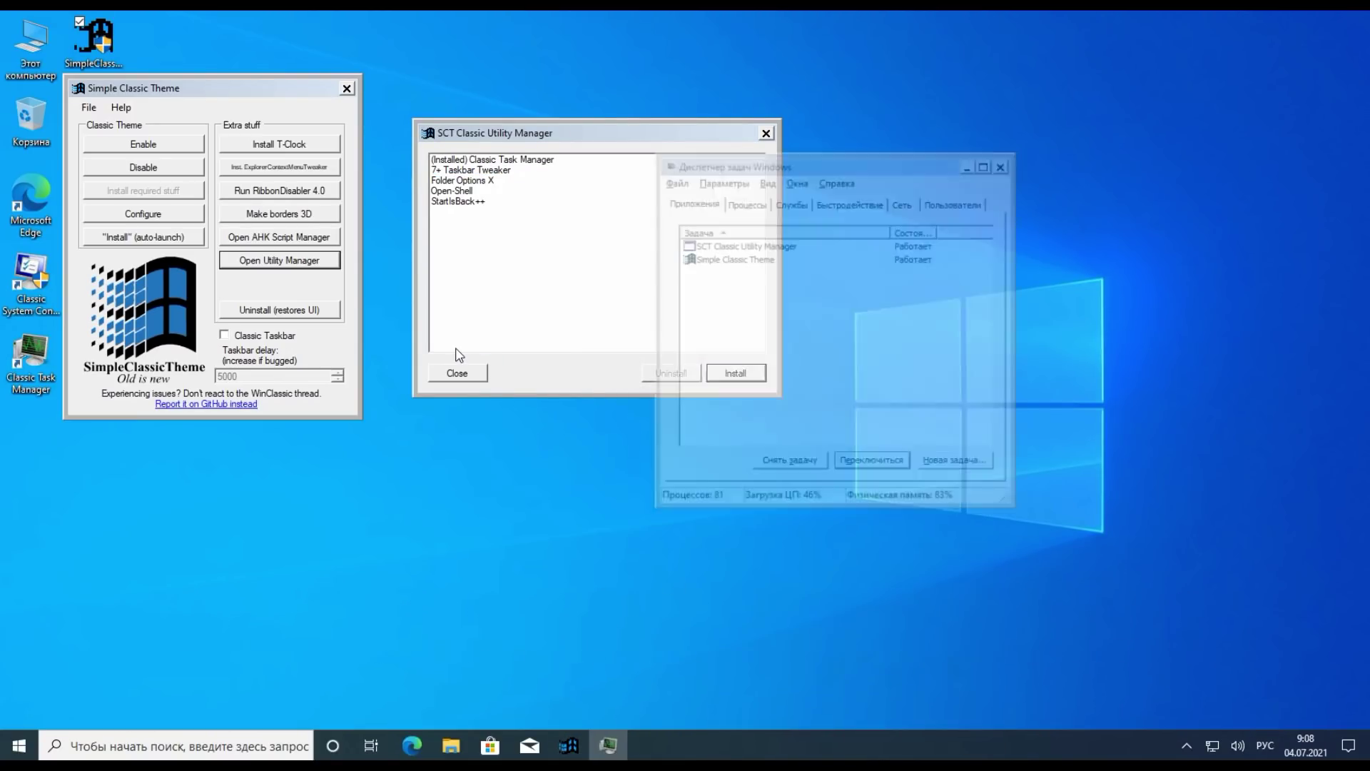
{"action": "left_click_drag", "start_coordinate": [763, 168], "coordinate": [938, 88]}
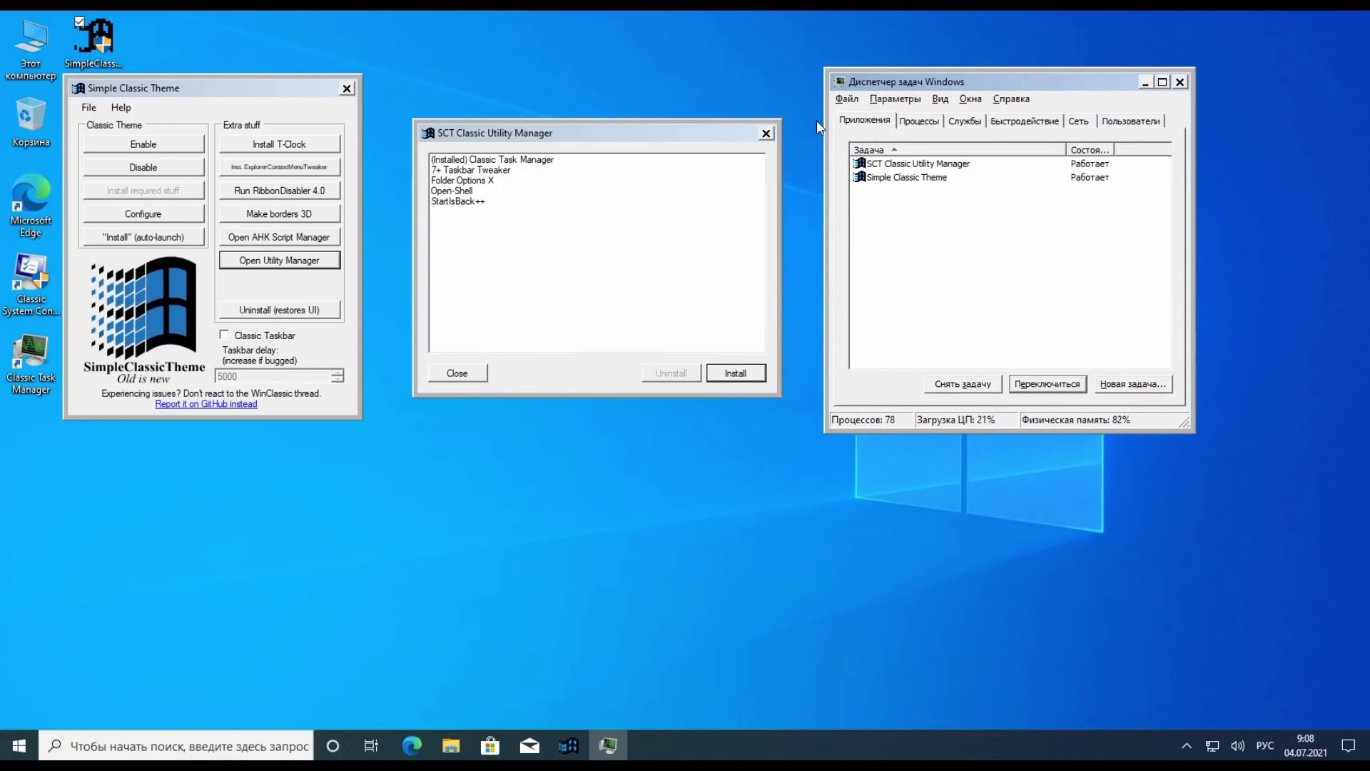
{"action": "left_click", "coordinate": [919, 122]}
{"action": "left_click", "coordinate": [1018, 122]}
{"action": "key", "text": "Left"}
{"action": "key", "text": "Left"}
{"action": "key", "text": "Left"}
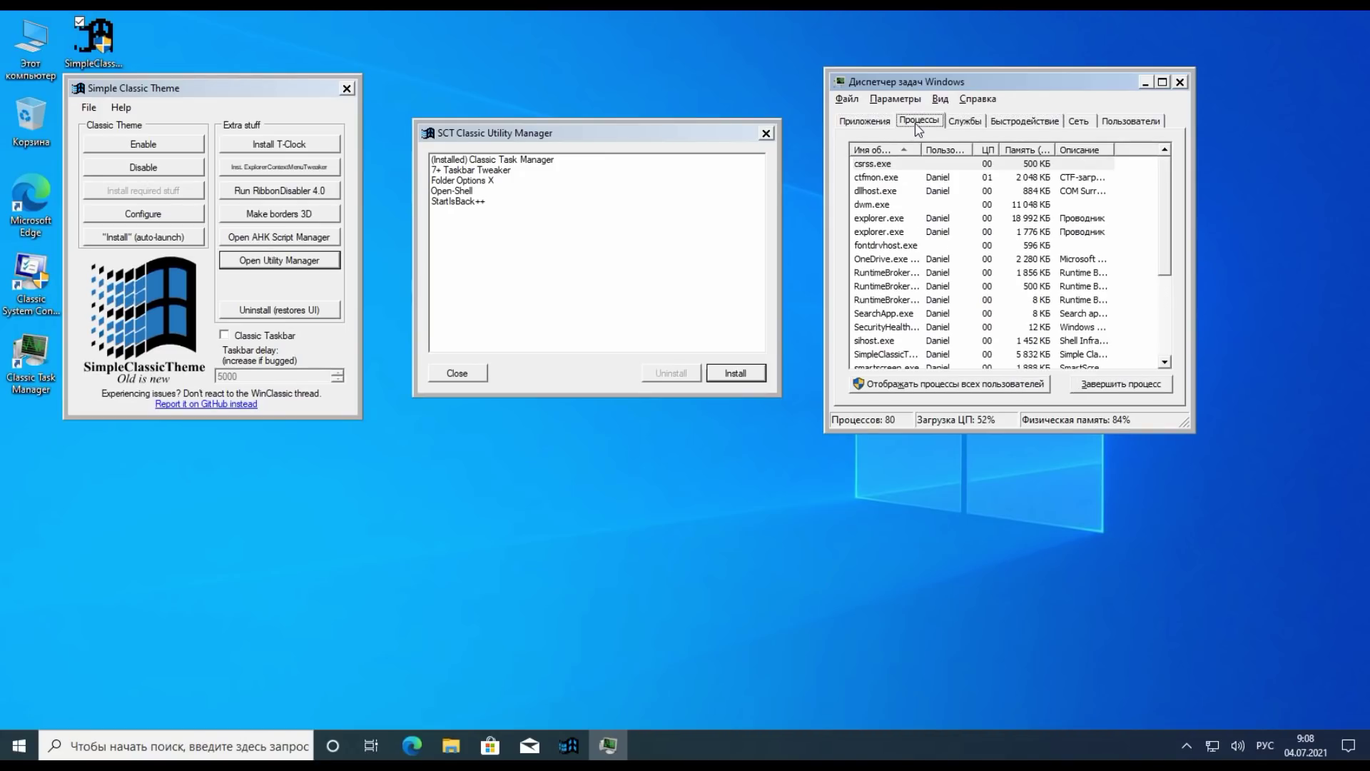
Step: View the version information of Task Manager, and close it together with the Utility Manager
{"action": "left_click", "coordinate": [1011, 99]}
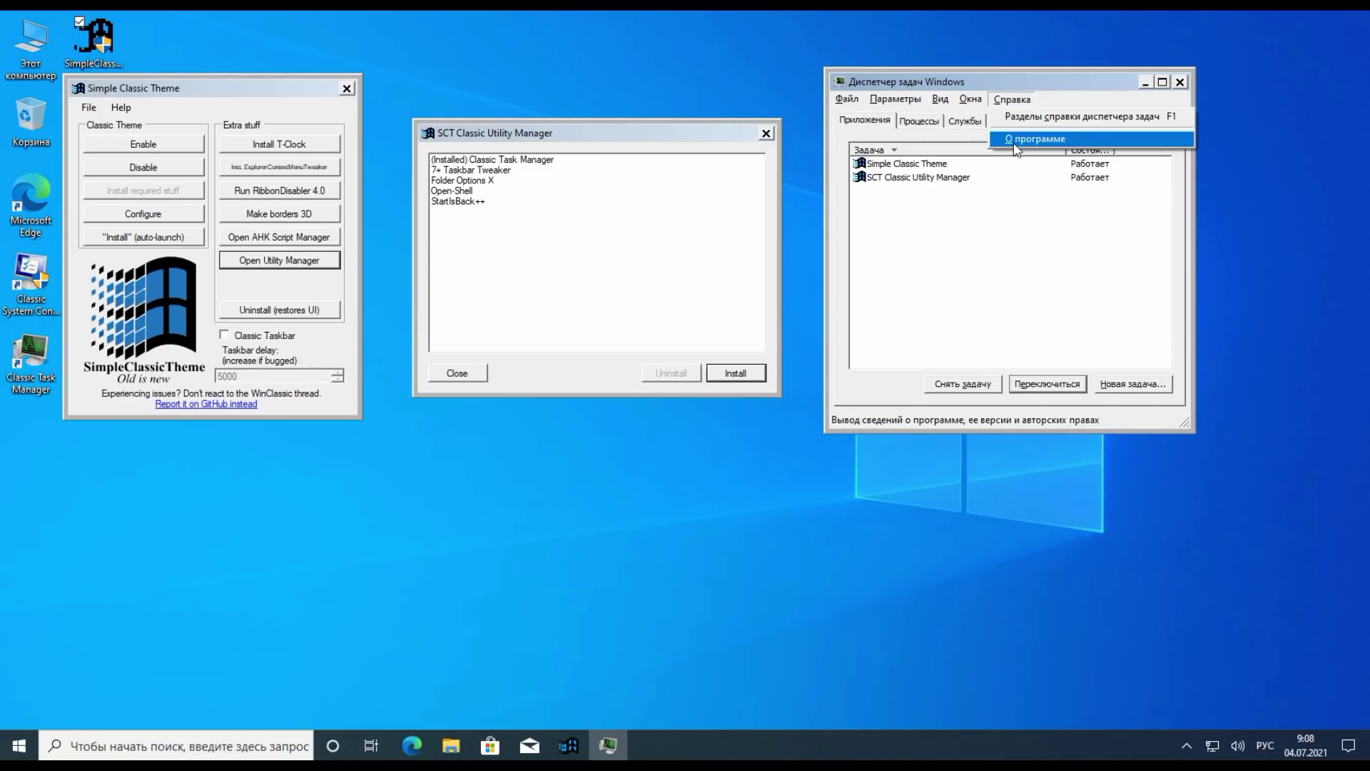
{"action": "left_click", "coordinate": [1021, 137]}
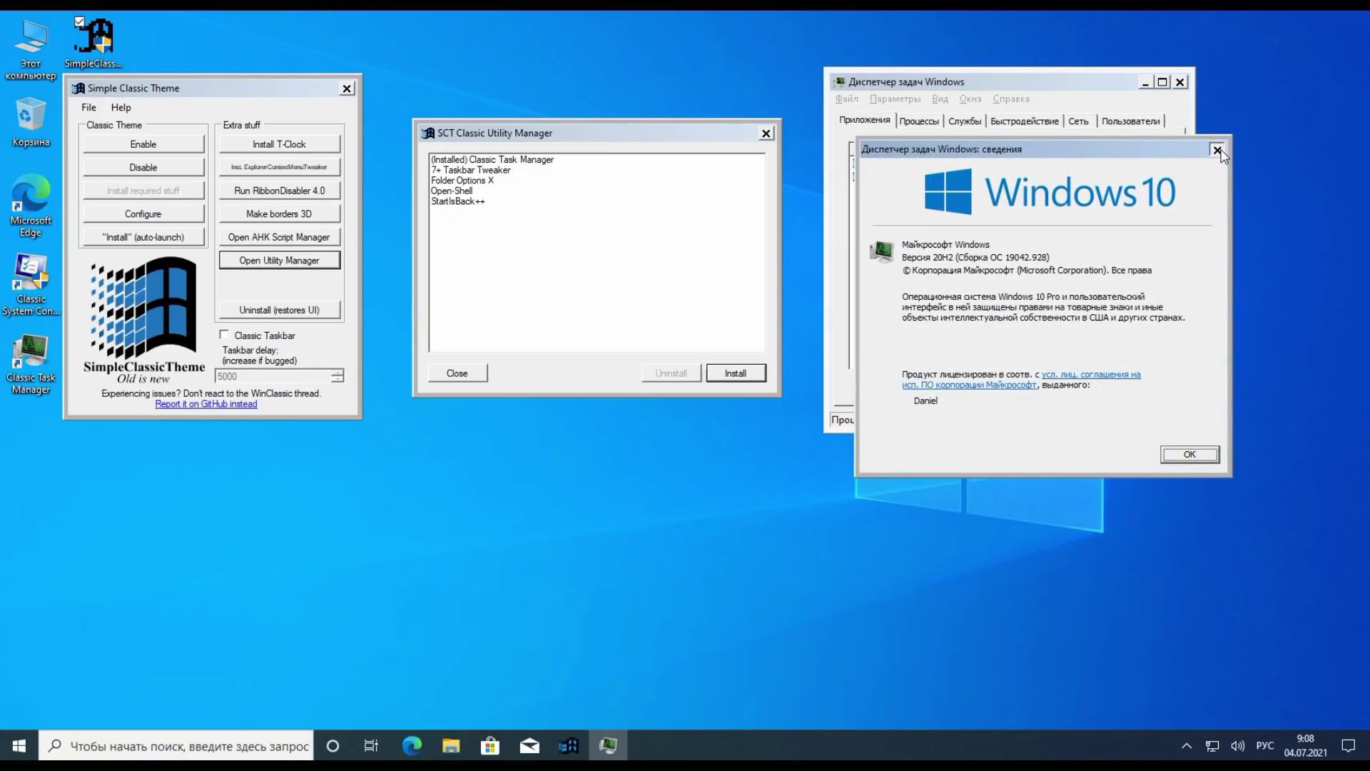
{"action": "left_click", "coordinate": [1218, 151]}
{"action": "left_click", "coordinate": [1180, 82]}
{"action": "left_click", "coordinate": [438, 374]}
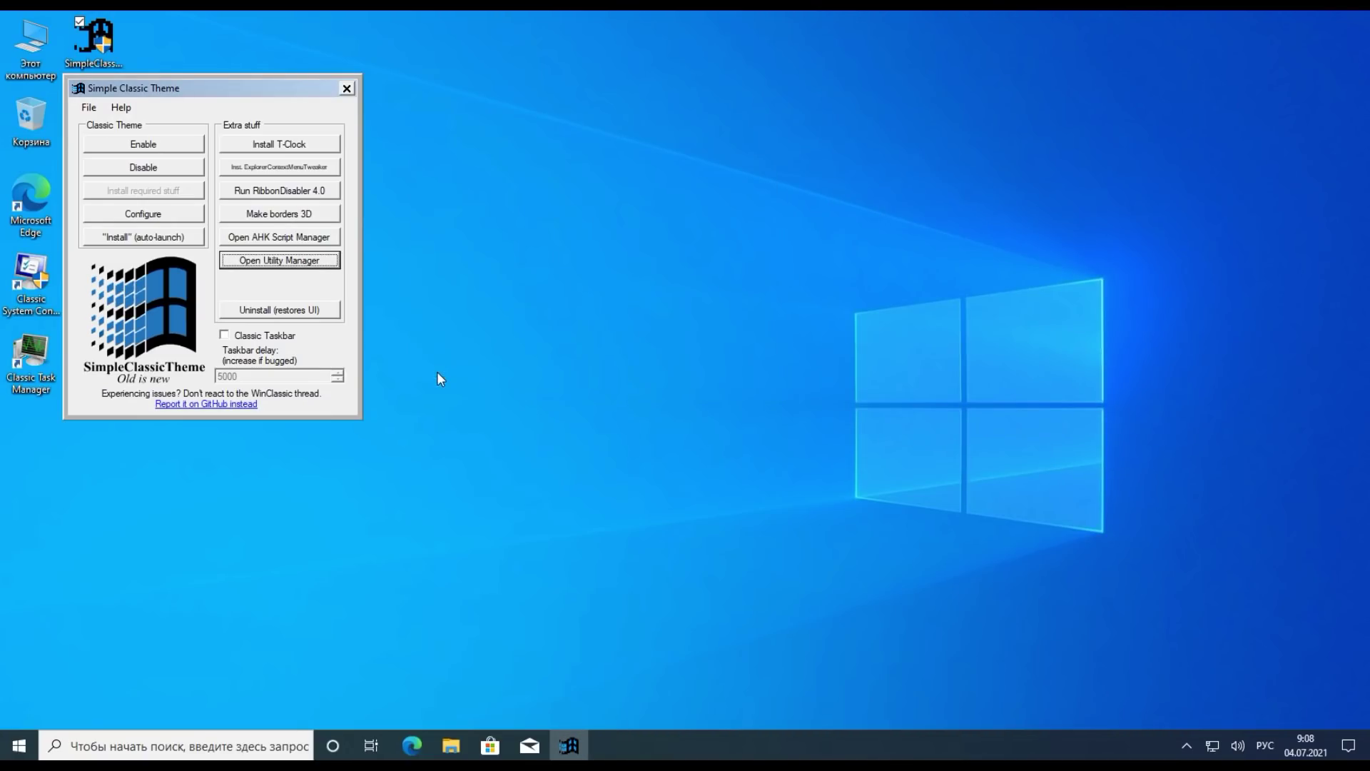
Step: Turn on the Classic Taskbar option and set Simple Classic Theme to launch automatically at PC startup
{"action": "left_click", "coordinate": [227, 336]}
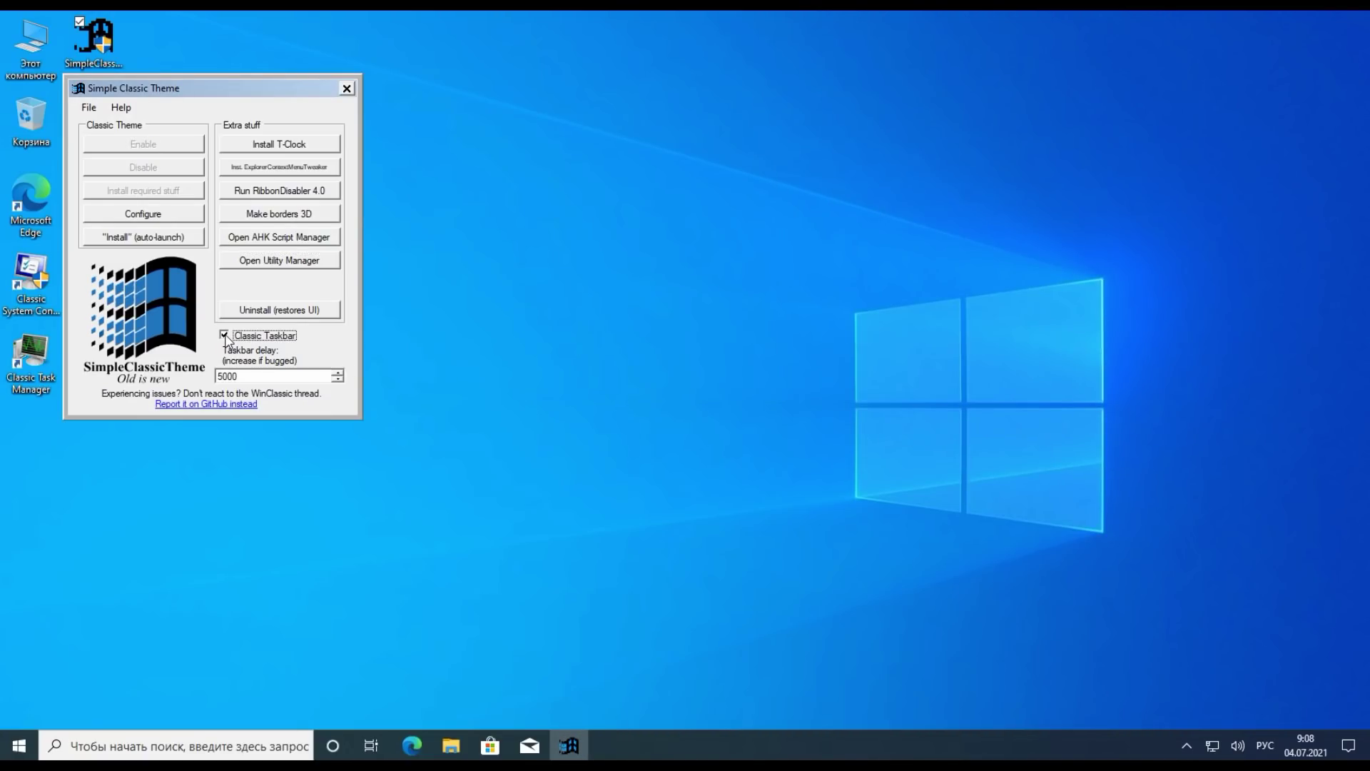
{"action": "left_click", "coordinate": [169, 242]}
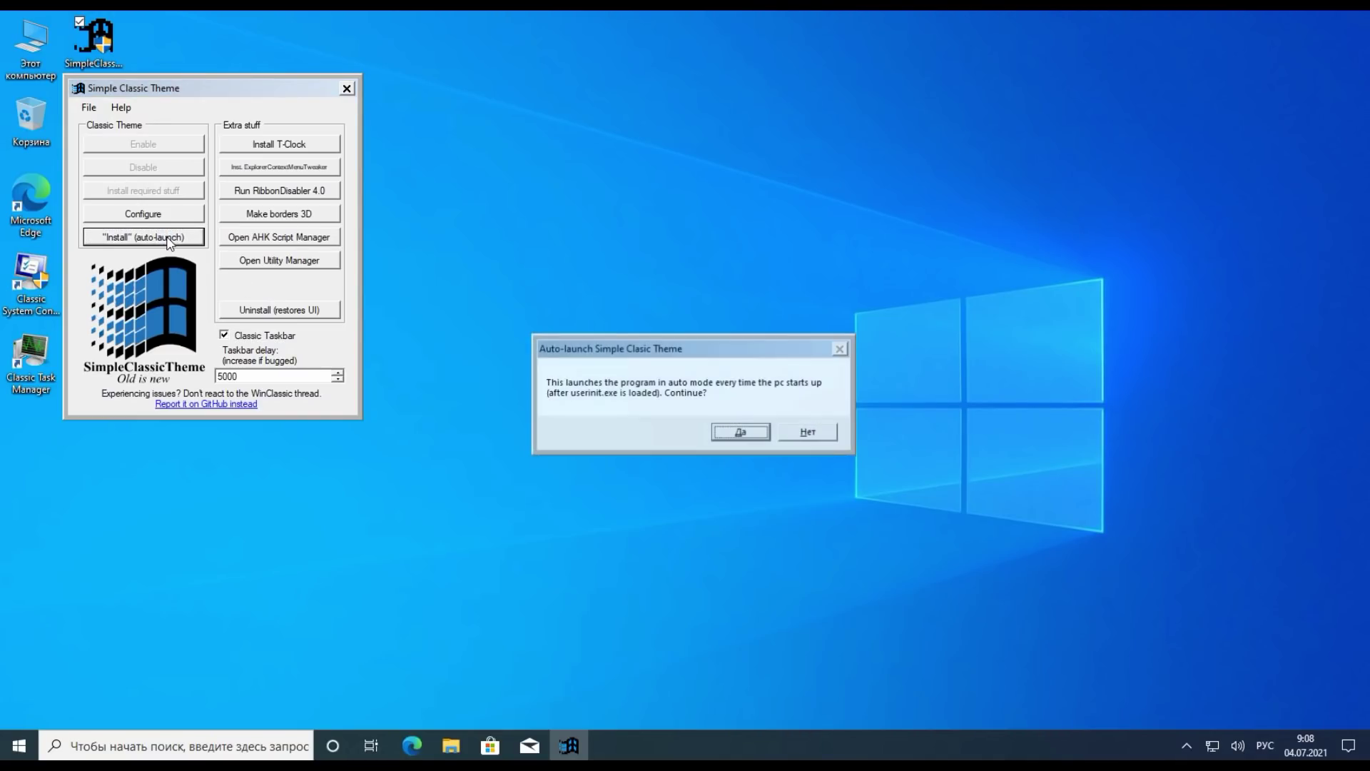
{"action": "left_click", "coordinate": [739, 433]}
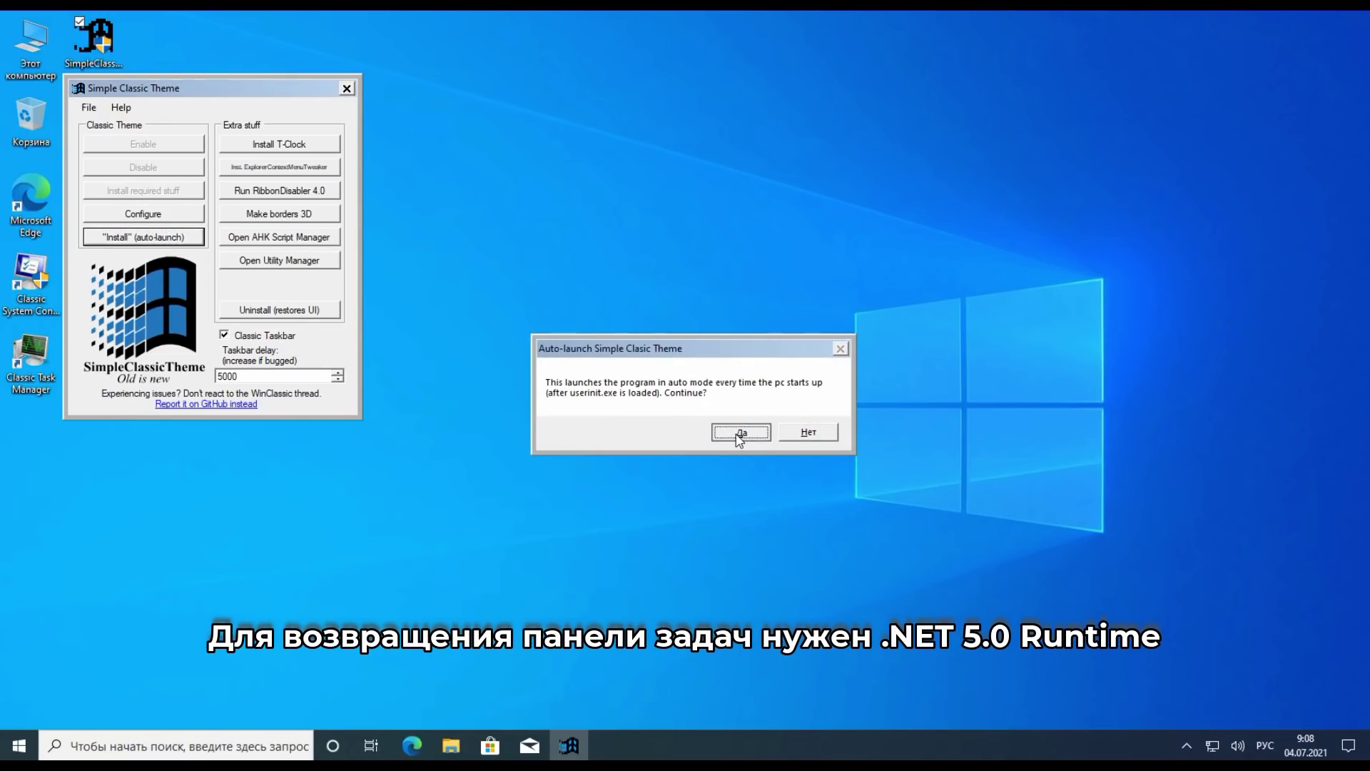
Step: Set the taskbar type to SCT Taskbar (alpha) in the Simple Classic Theme options
{"action": "left_click", "coordinate": [87, 107]}
{"action": "left_click", "coordinate": [114, 125]}
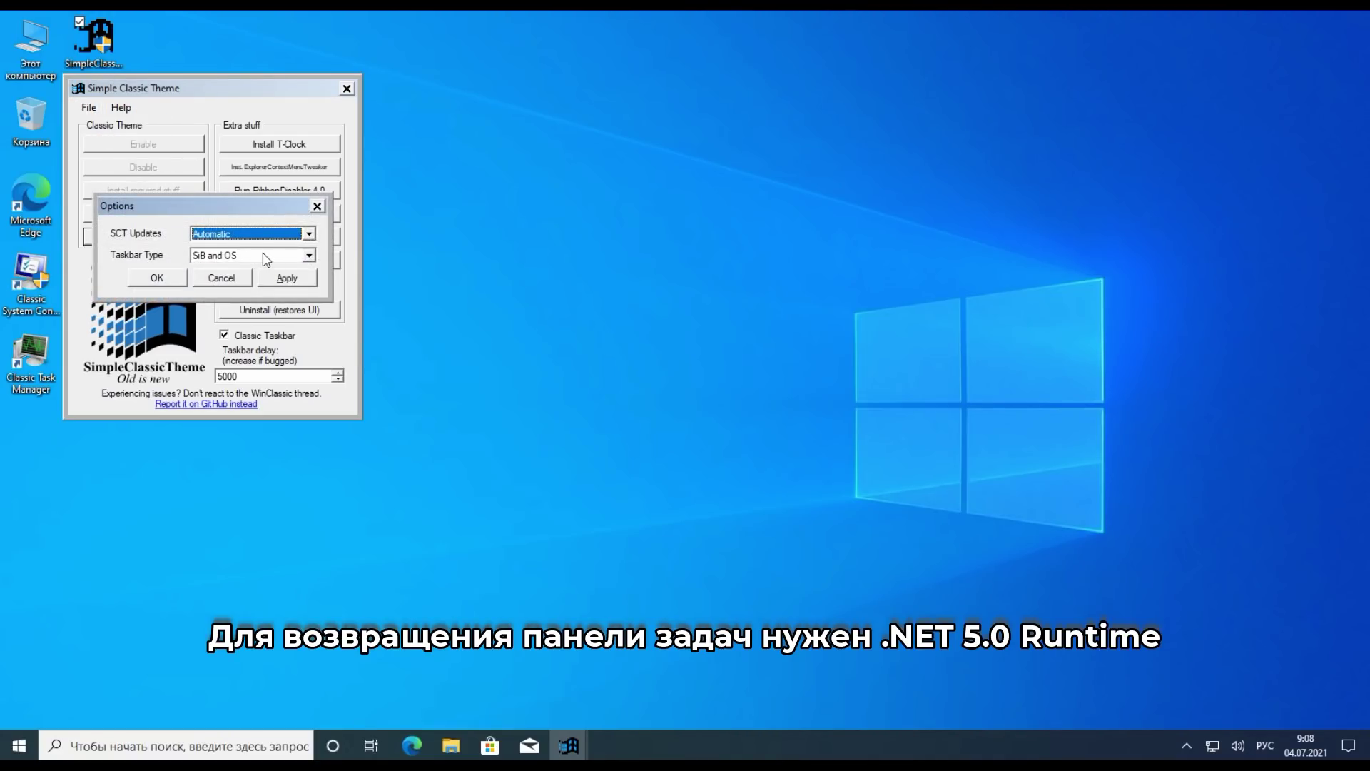
{"action": "left_click", "coordinate": [266, 258]}
{"action": "left_click", "coordinate": [265, 233]}
{"action": "left_click", "coordinate": [266, 241]}
{"action": "left_click", "coordinate": [262, 262]}
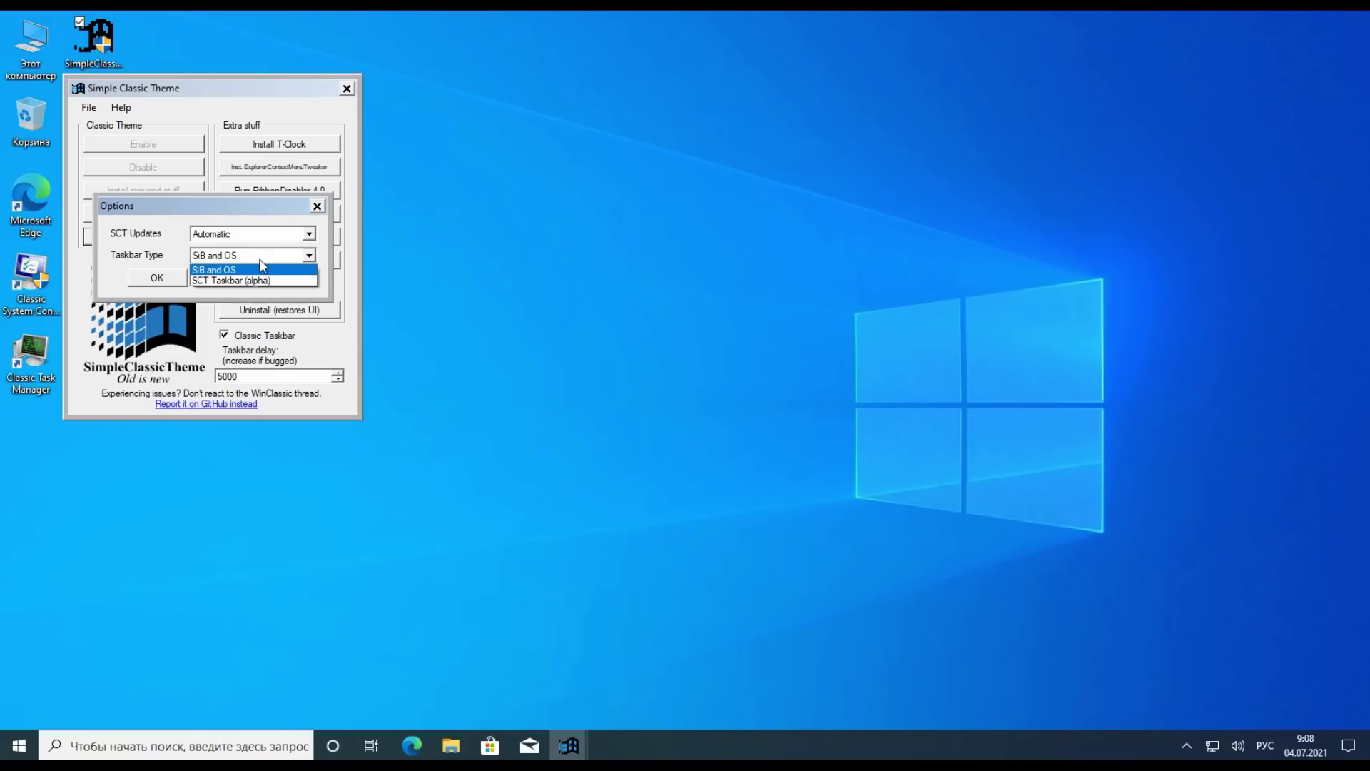
{"action": "left_click", "coordinate": [259, 281]}
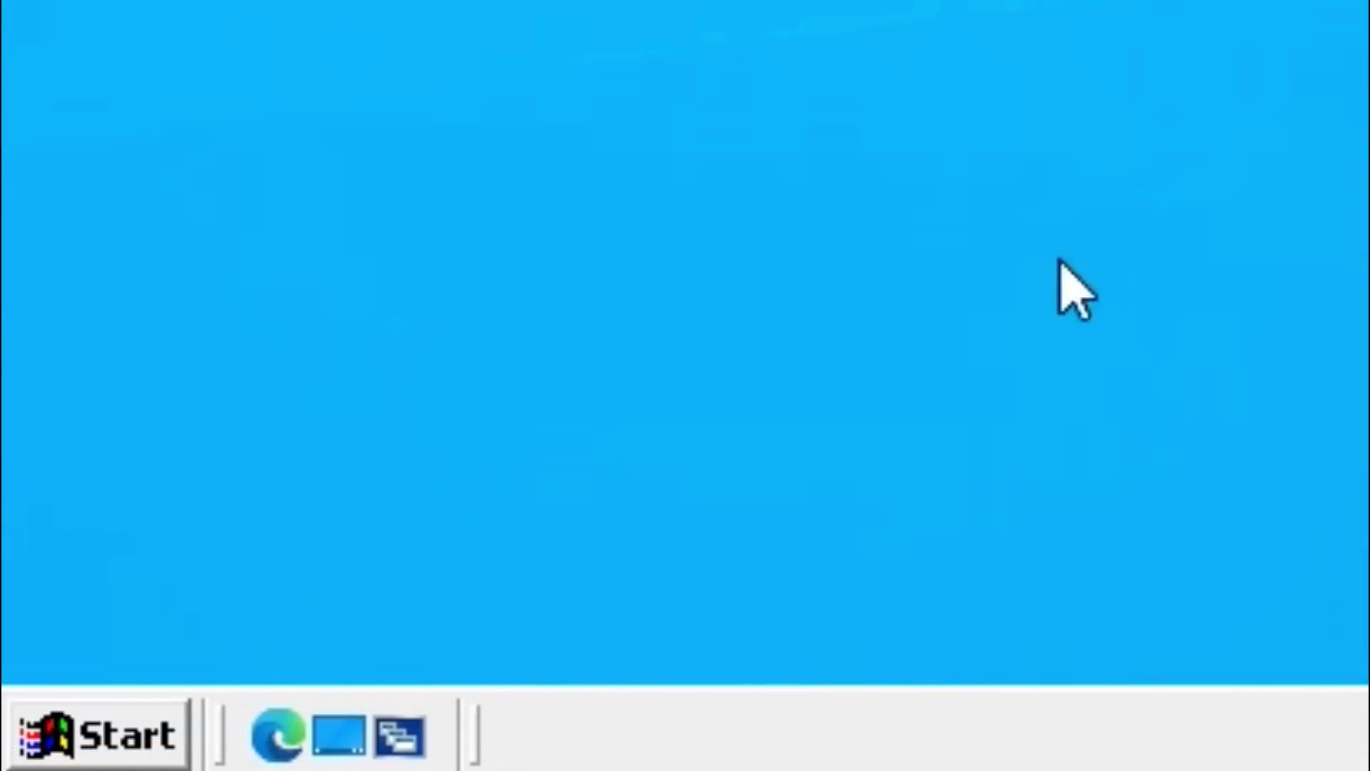
Step: Try out the Start button of the classic taskbar by showing and hiding the Start menu
{"action": "left_click", "coordinate": [85, 744]}
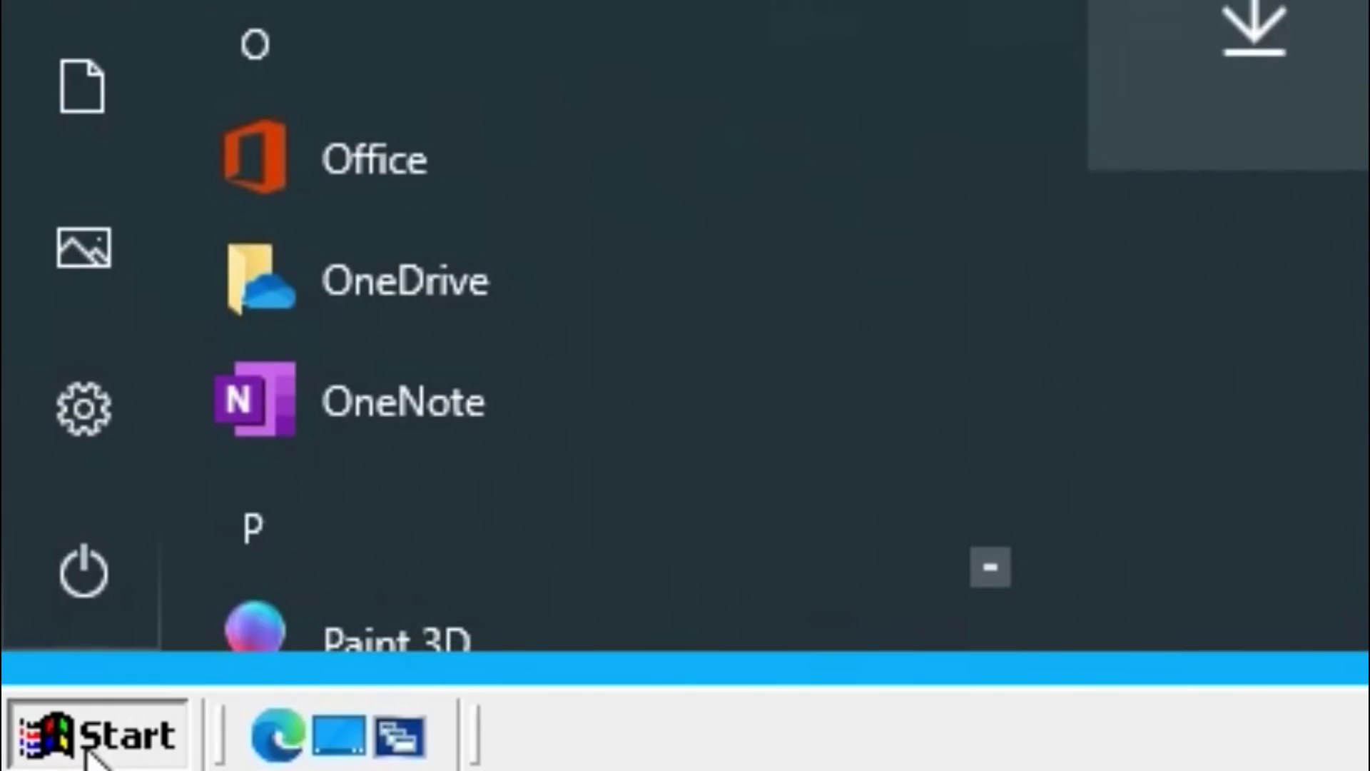
{"action": "left_click", "coordinate": [85, 745]}
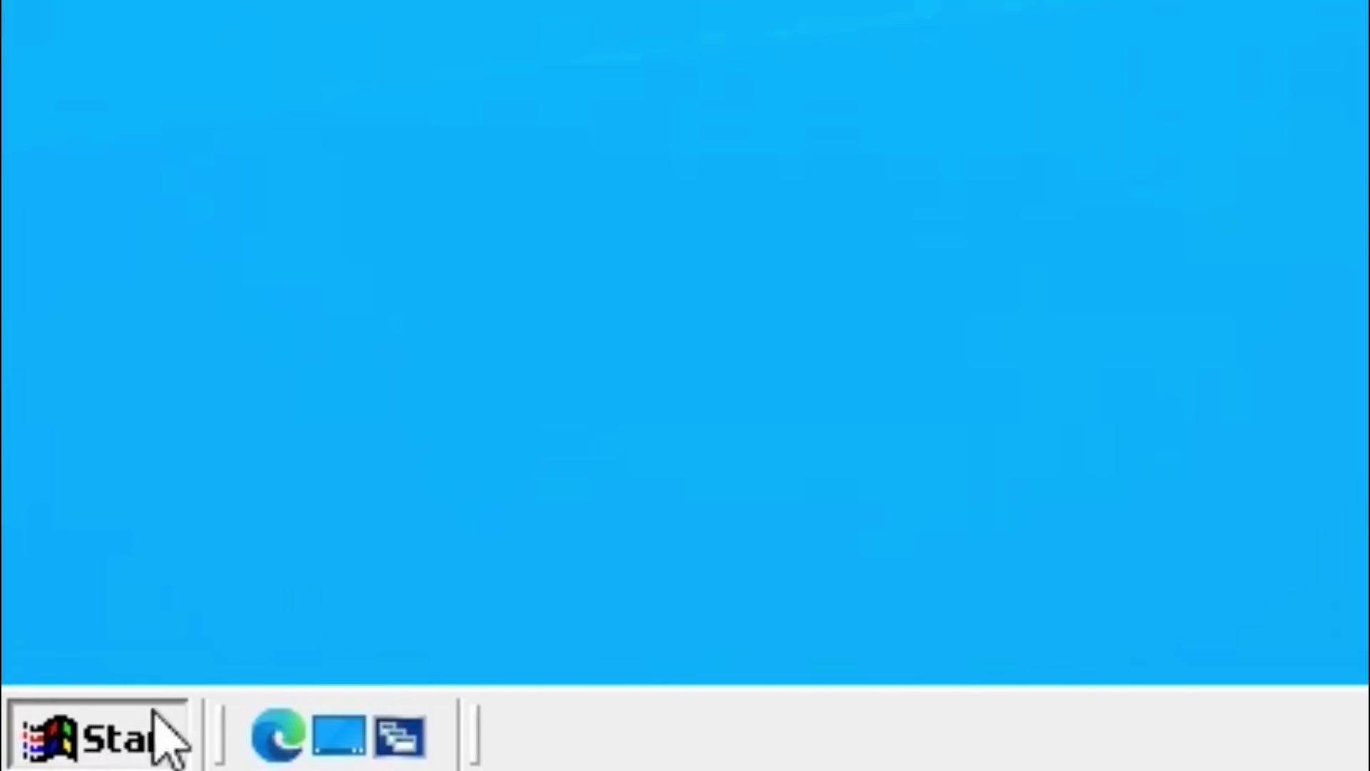
{"action": "left_click", "coordinate": [121, 746]}
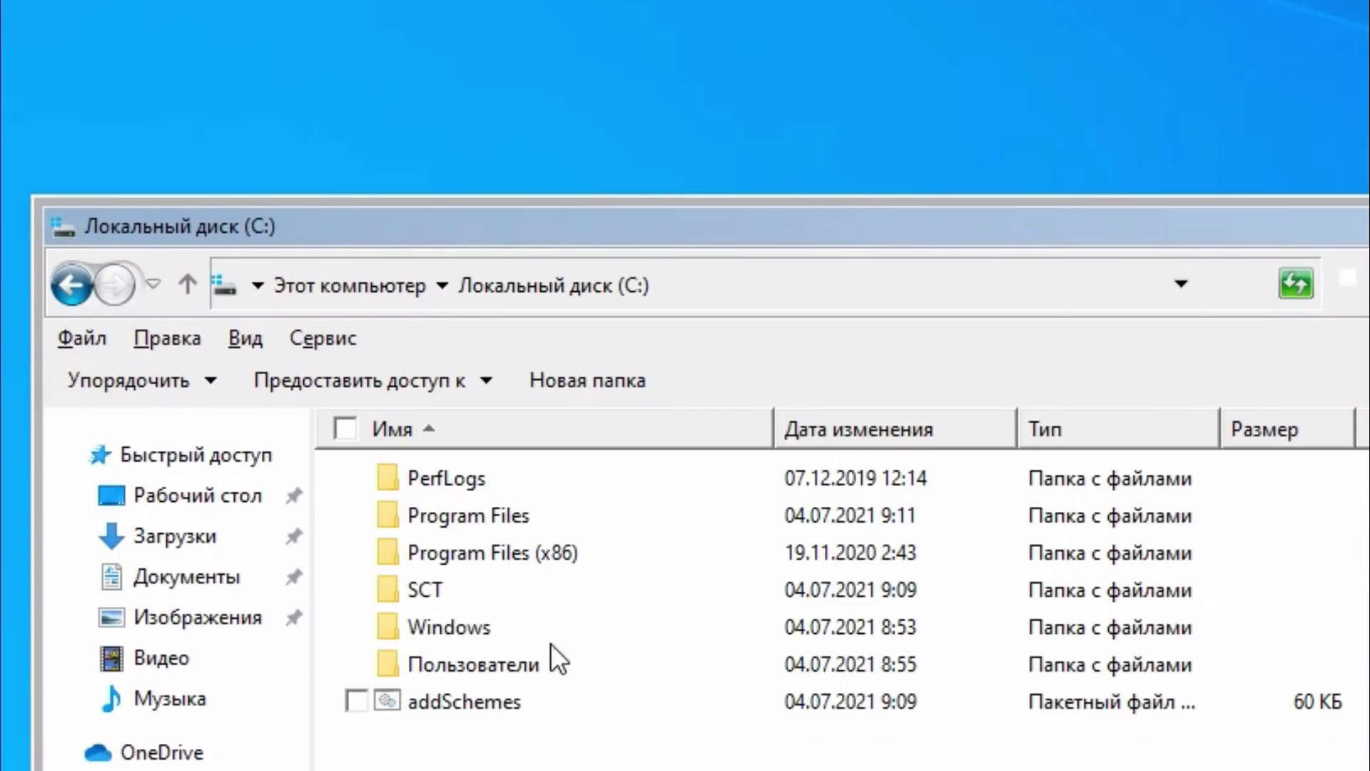
Step: Open the Windows folder on local disk C: and look through its contents
{"action": "double_click", "coordinate": [489, 635]}
{"action": "scroll", "coordinate": [533, 694], "scroll_direction": "down", "scroll_amount": 20}
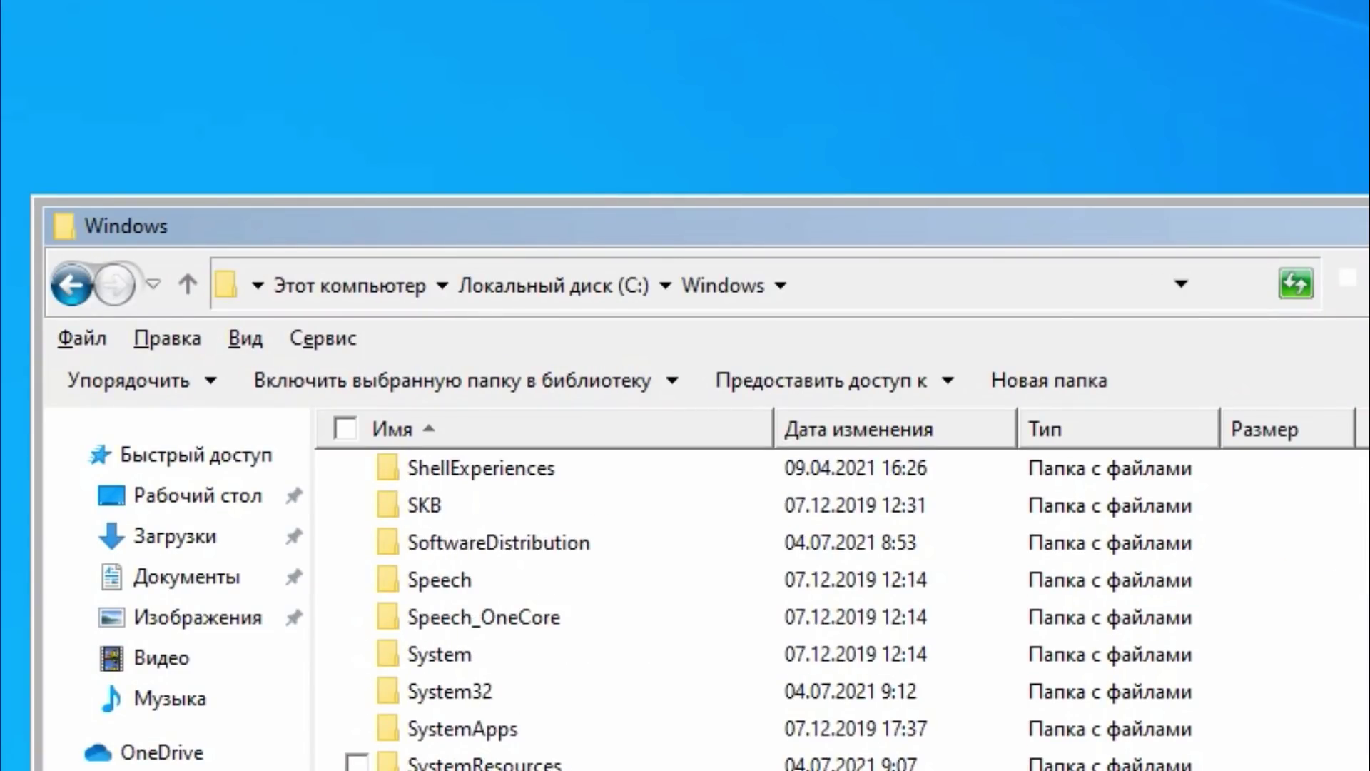
{"action": "scroll", "coordinate": [510, 760], "scroll_direction": "up", "scroll_amount": 8}
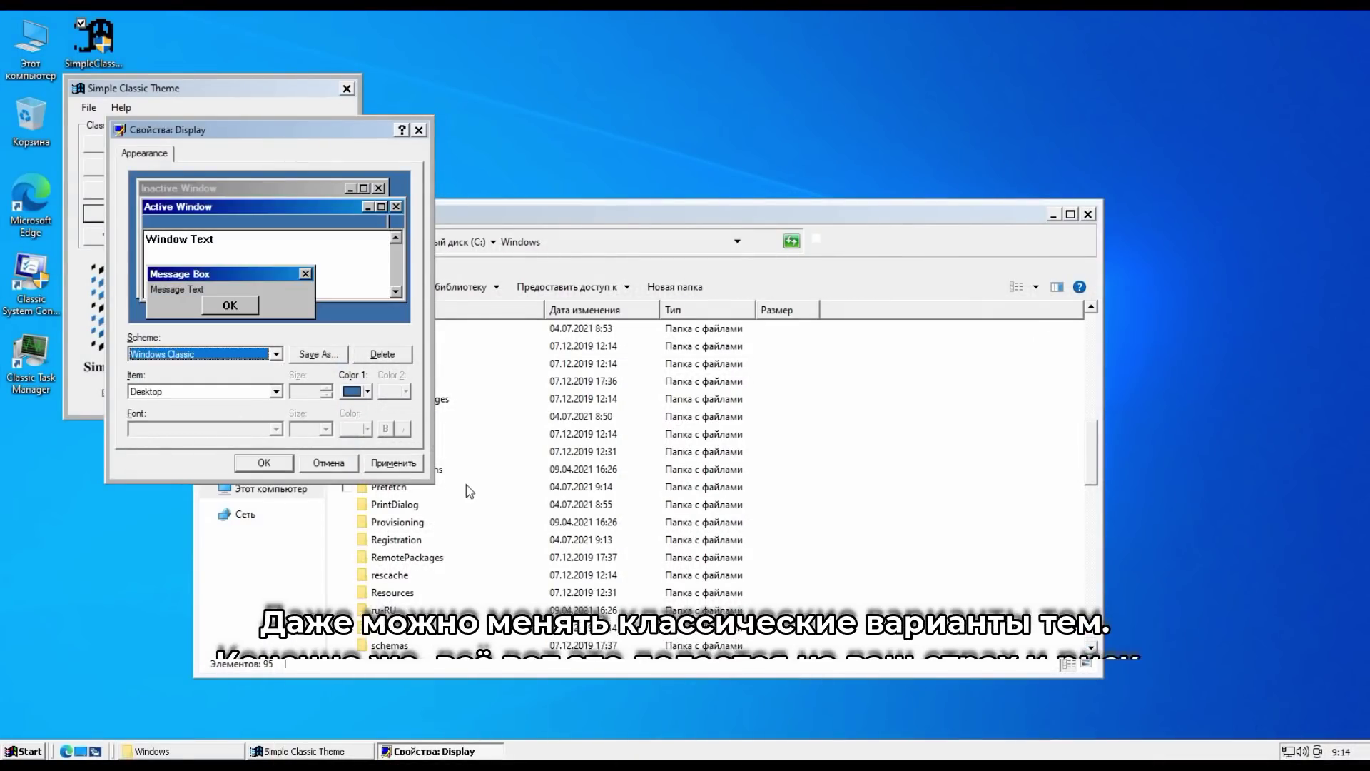
Step: Apply the Windows Classic appearance scheme, and switch the scheme to Windows Standard
{"action": "left_click", "coordinate": [408, 471]}
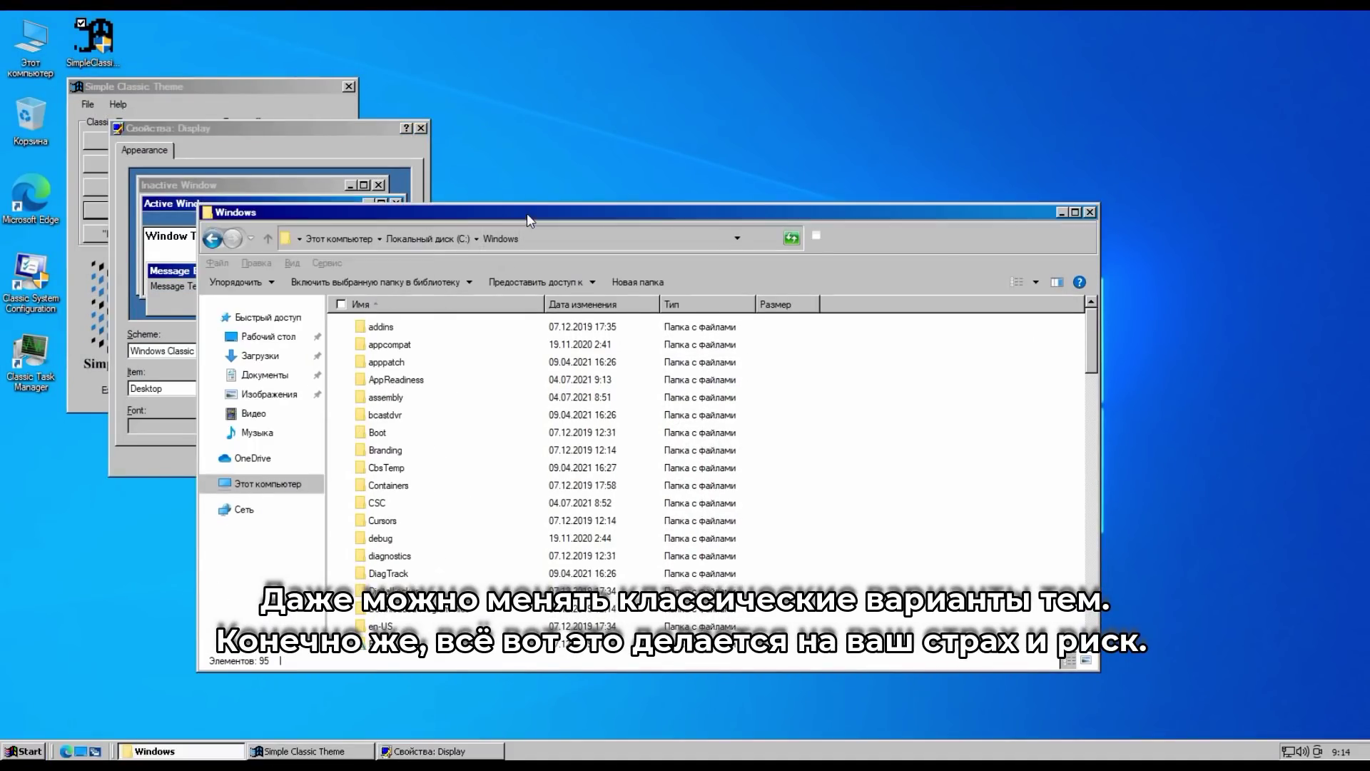
{"action": "left_click", "coordinate": [251, 355]}
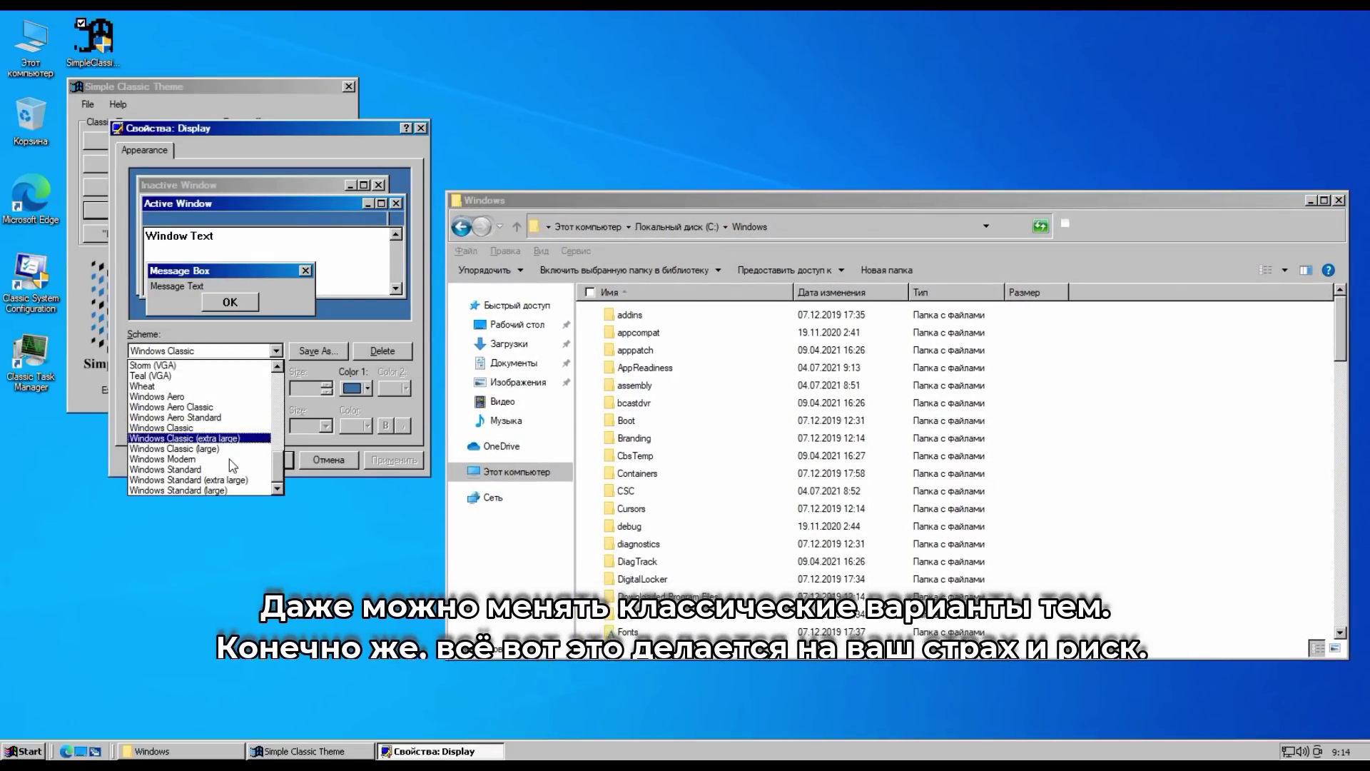
{"action": "left_click", "coordinate": [200, 554]}
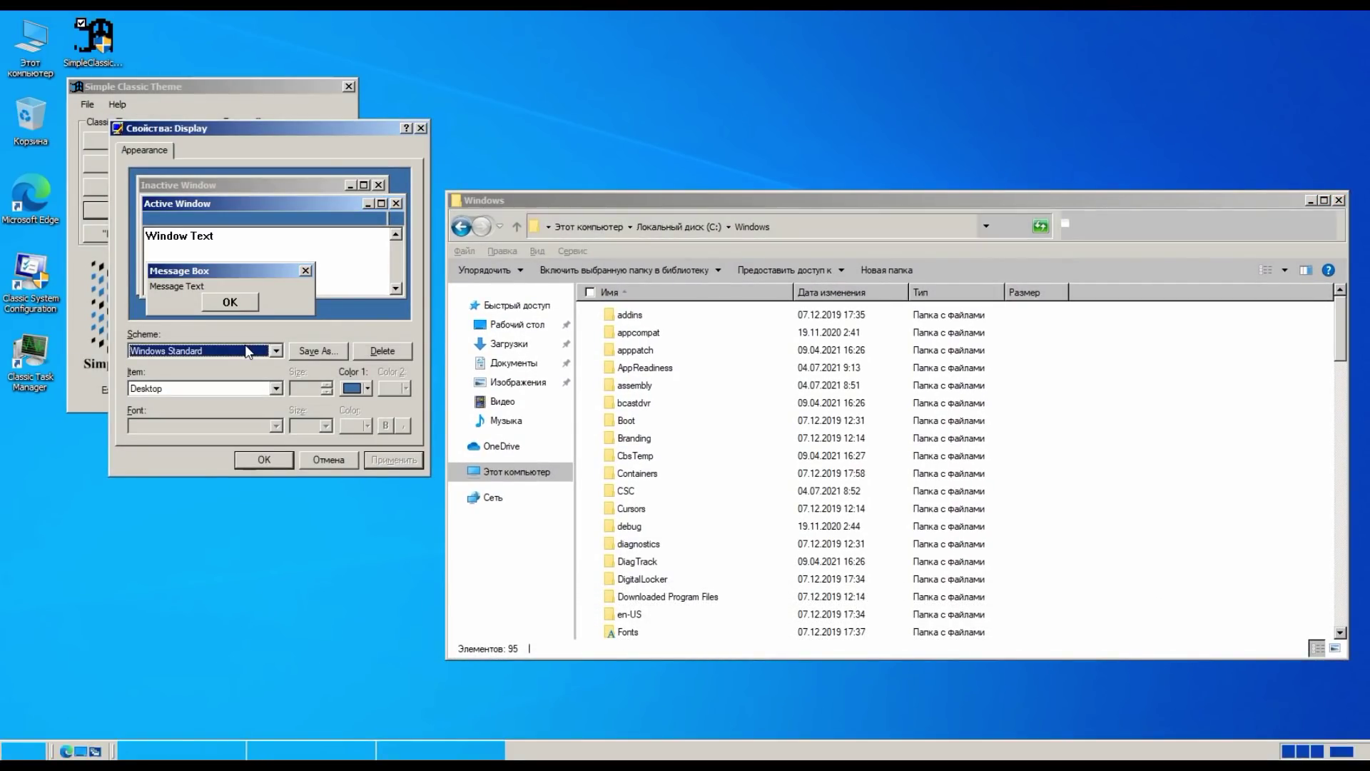
Step: Choose the Windows Modern appearance scheme and apply it to the display
{"action": "left_click", "coordinate": [207, 350]}
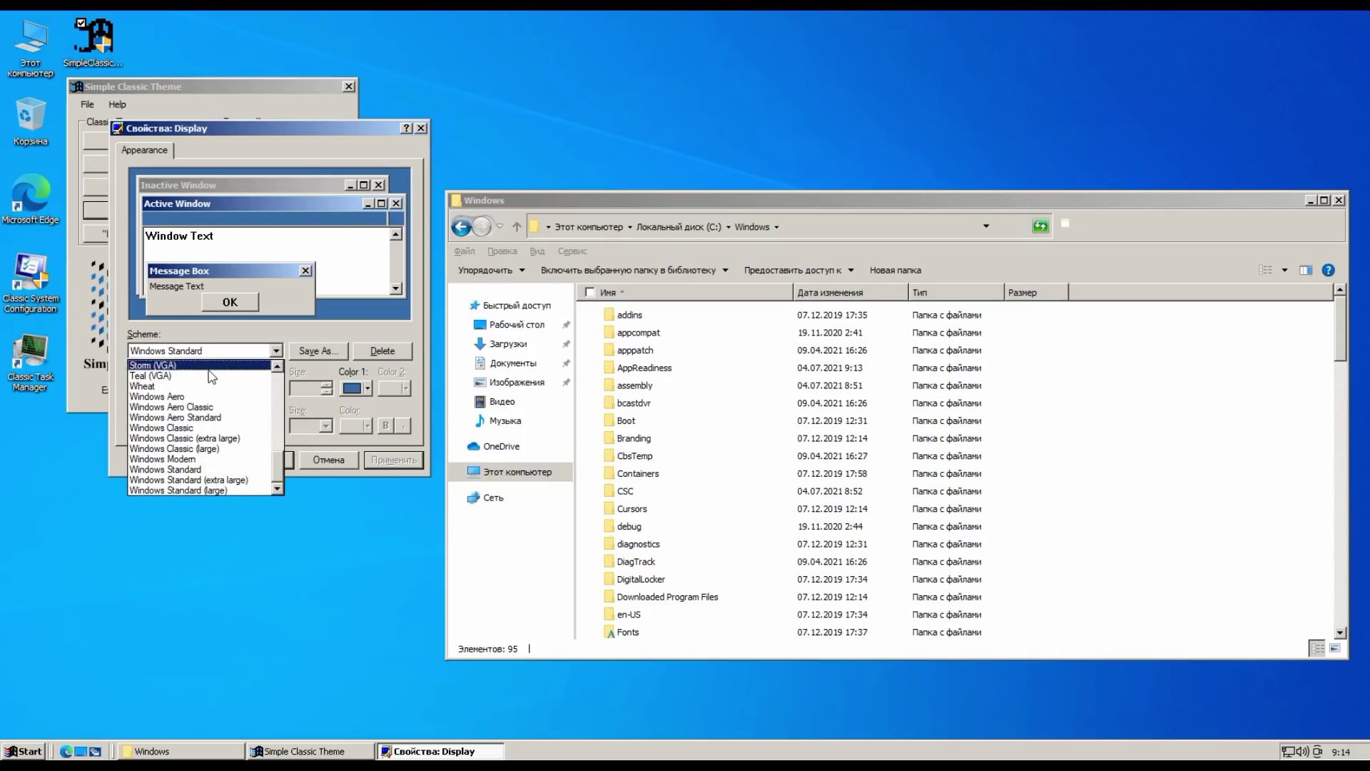
{"action": "left_click", "coordinate": [200, 460]}
{"action": "left_click", "coordinate": [414, 460]}
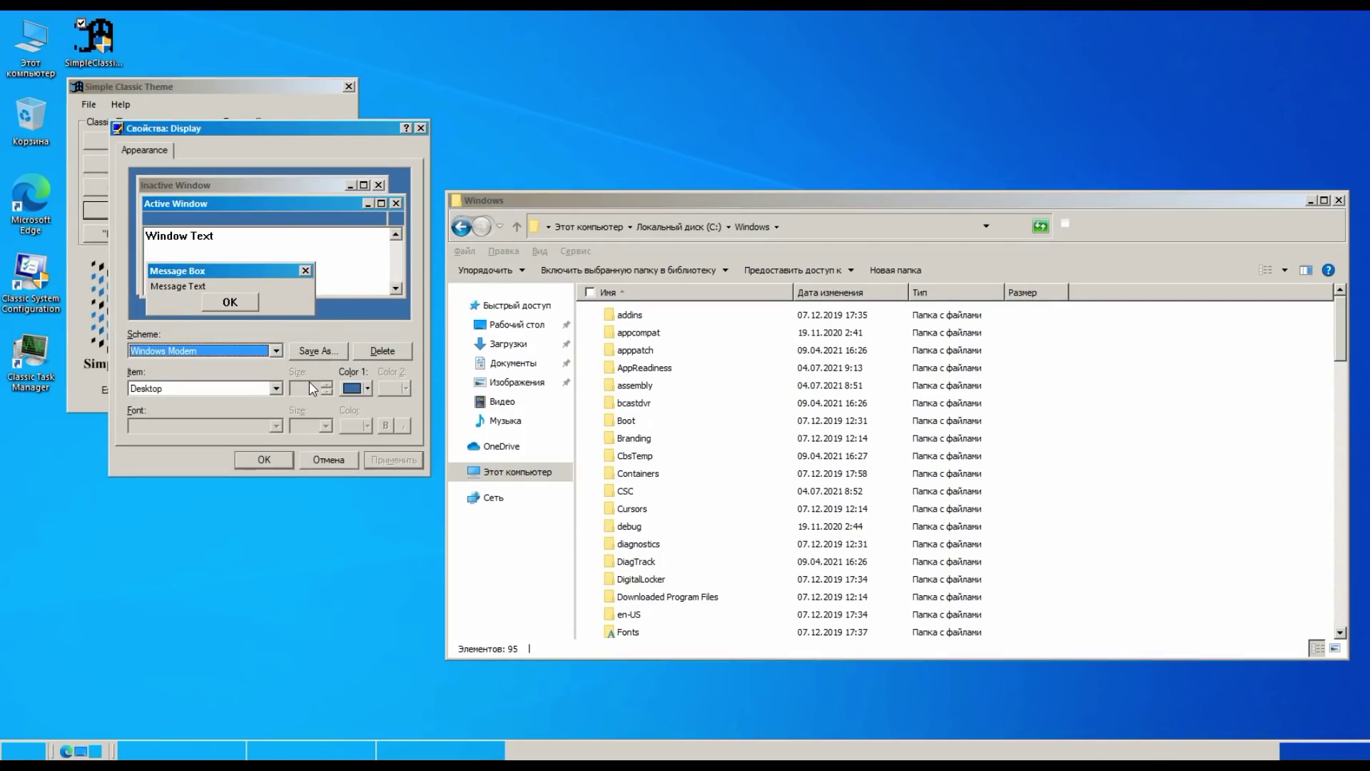
Step: Preview the Maple appearance scheme, and choose the Rose scheme and apply it
{"action": "left_click", "coordinate": [271, 351]}
{"action": "scroll", "coordinate": [247, 404], "scroll_direction": "up", "scroll_amount": 5}
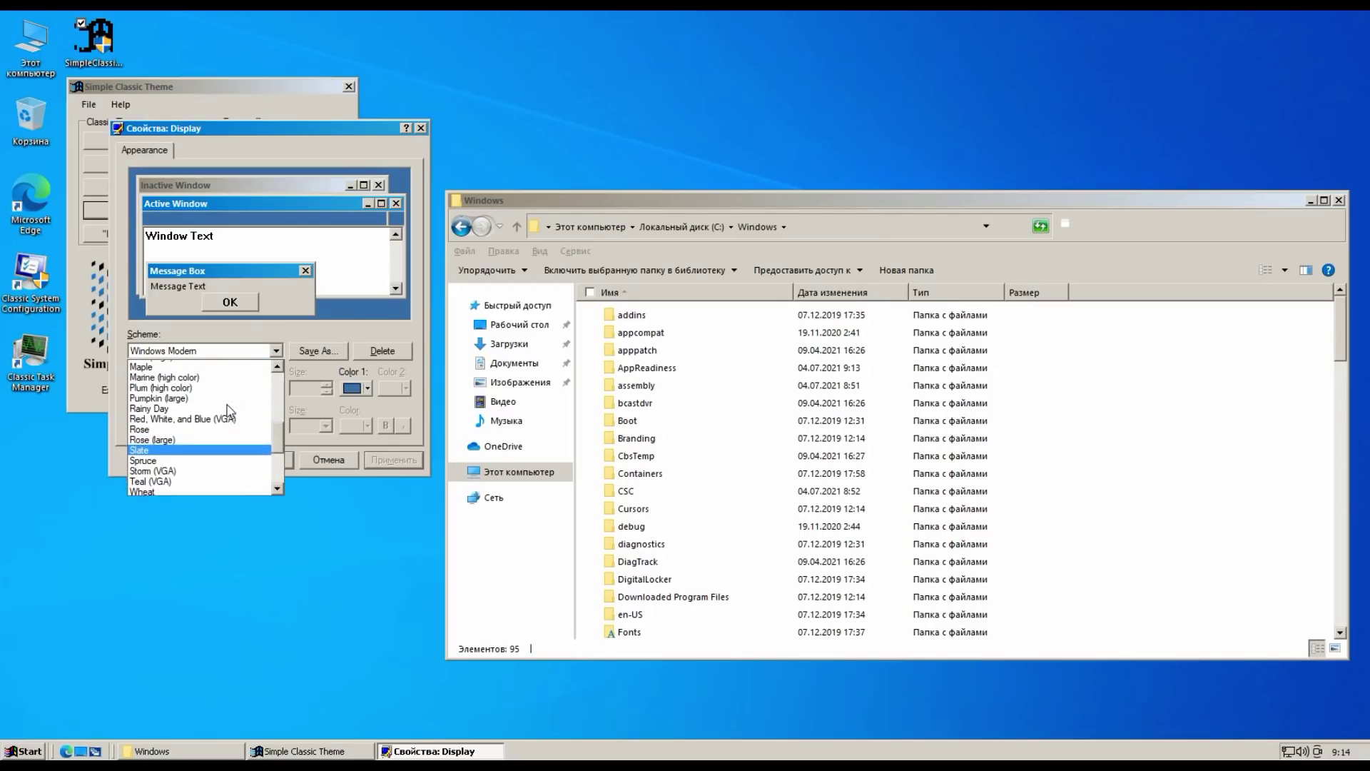
{"action": "left_click", "coordinate": [230, 363]}
{"action": "left_click", "coordinate": [230, 356]}
{"action": "scroll", "coordinate": [201, 443], "scroll_direction": "up", "scroll_amount": 3}
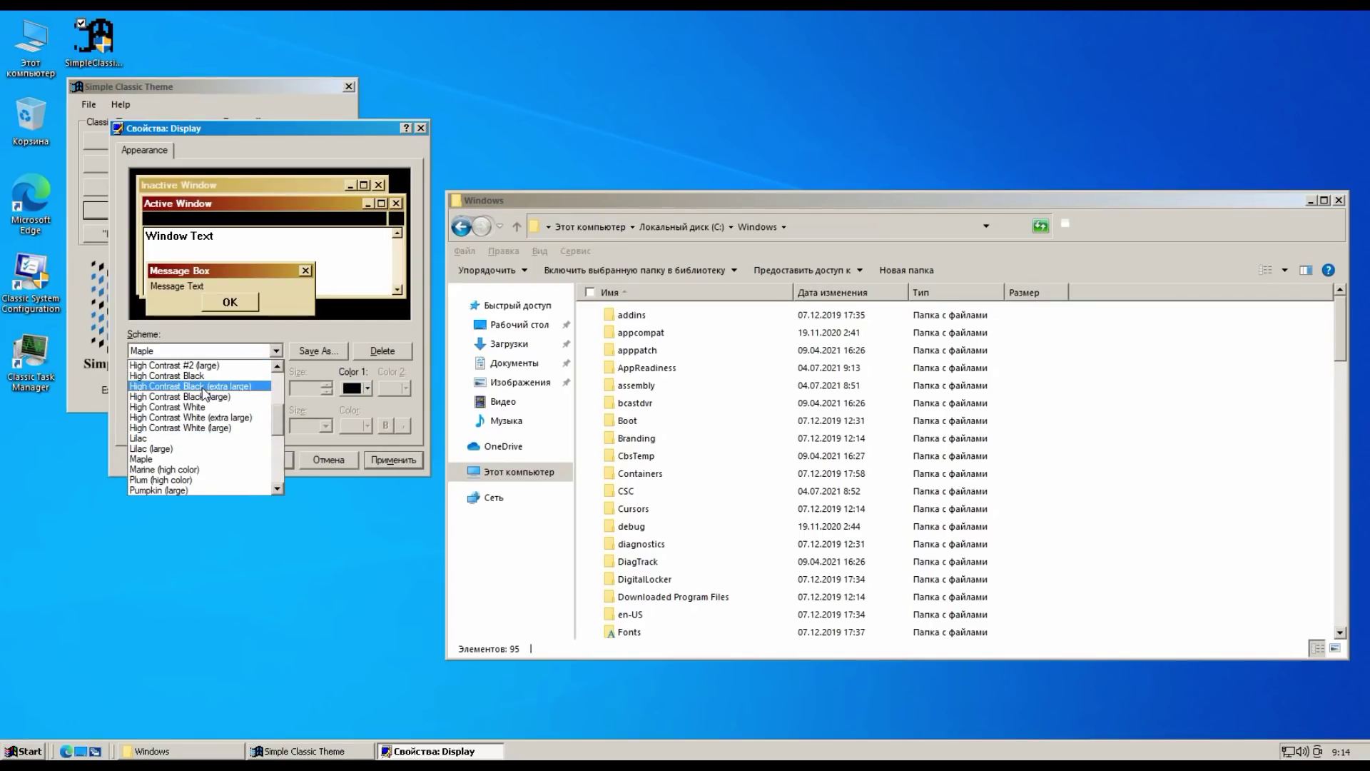
{"action": "scroll", "coordinate": [201, 464], "scroll_direction": "down", "scroll_amount": 3}
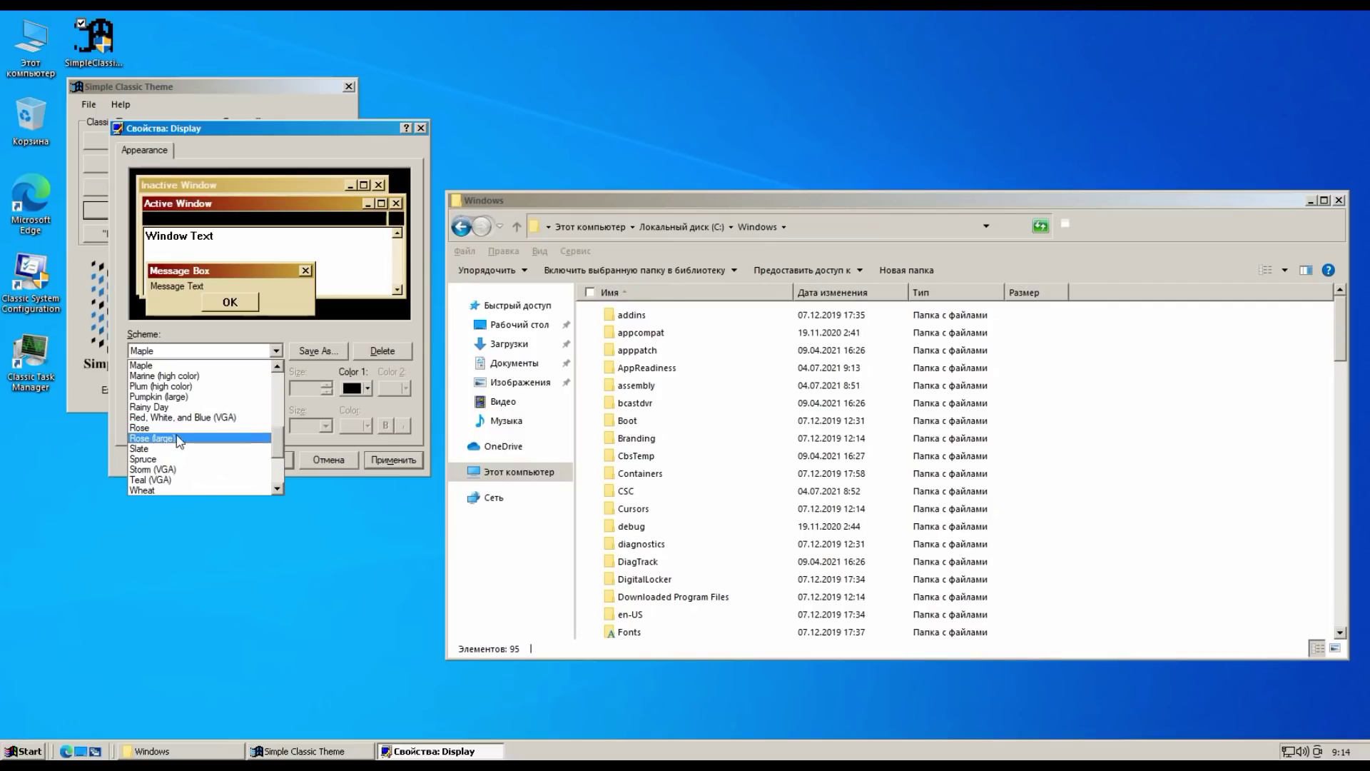
{"action": "left_click", "coordinate": [214, 434]}
{"action": "left_click", "coordinate": [405, 461]}
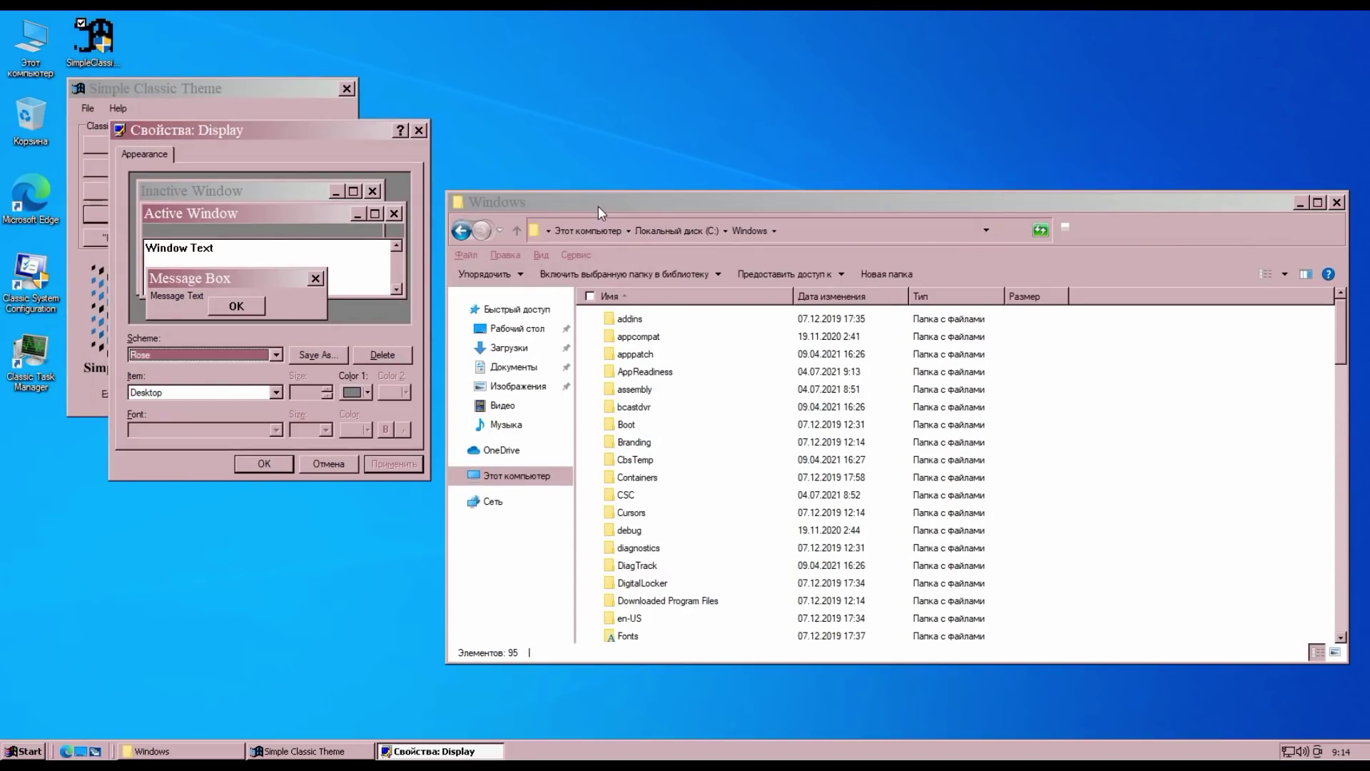
Step: Close the Windows folder, the display properties and the Simple Classic Theme window
{"action": "left_click_drag", "start_coordinate": [598, 205], "coordinate": [489, 233]}
{"action": "left_click", "coordinate": [1227, 230]}
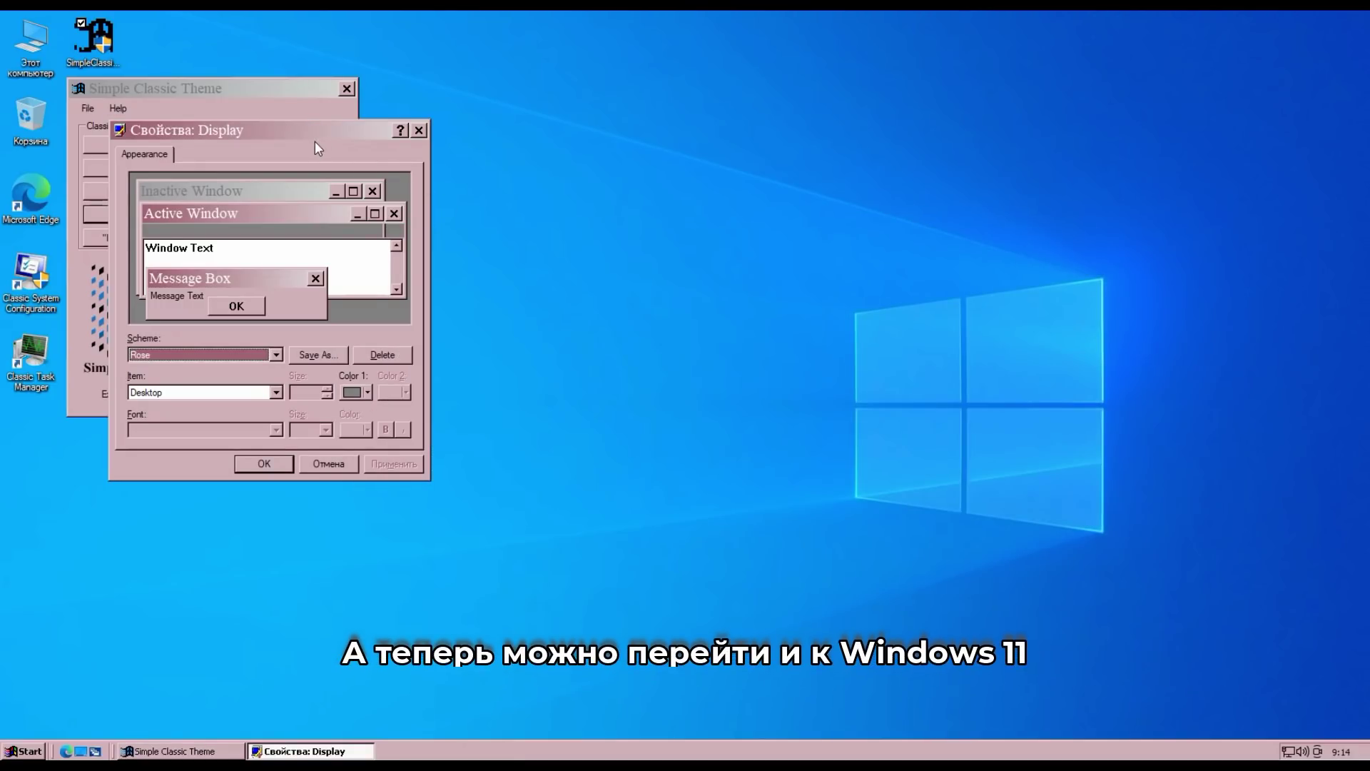
{"action": "left_click_drag", "start_coordinate": [315, 130], "coordinate": [574, 109]}
{"action": "left_click", "coordinate": [526, 437]}
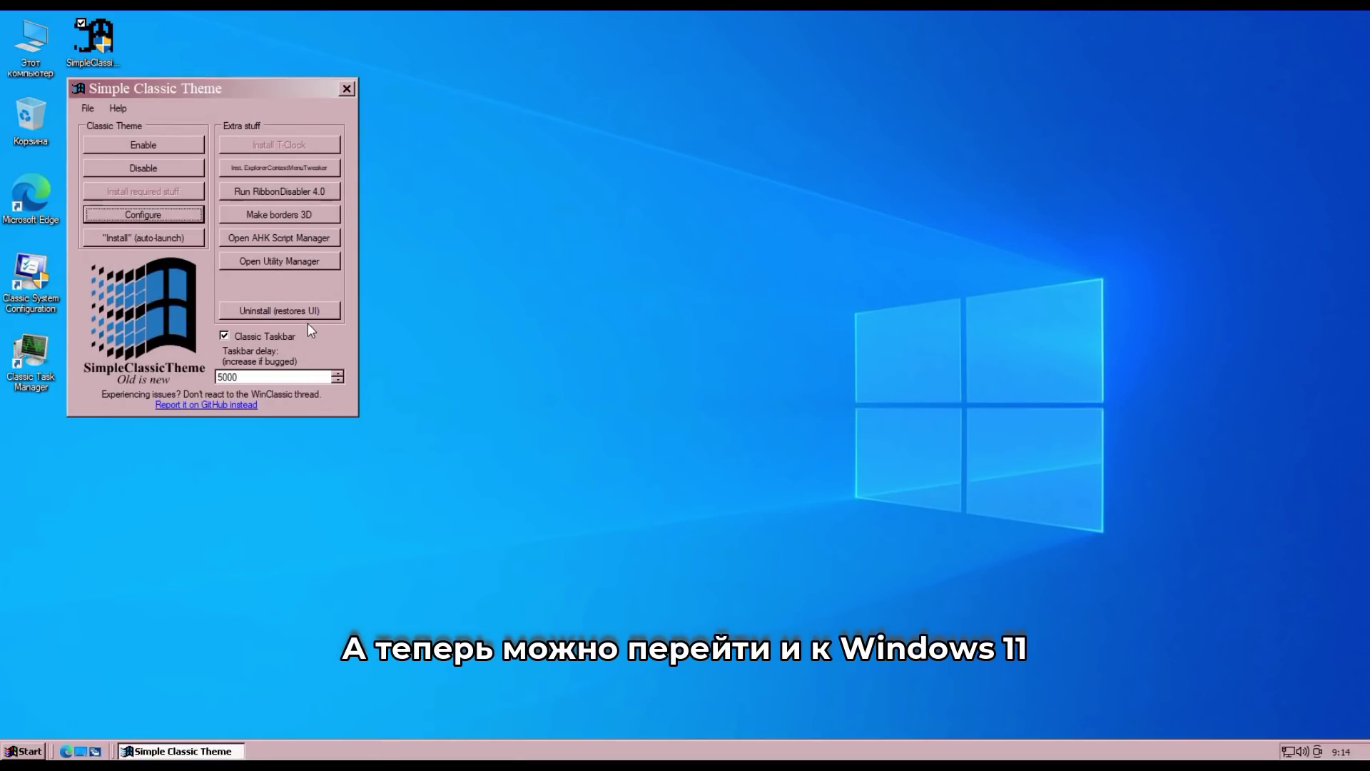
{"action": "left_click_drag", "start_coordinate": [209, 100], "coordinate": [404, 134]}
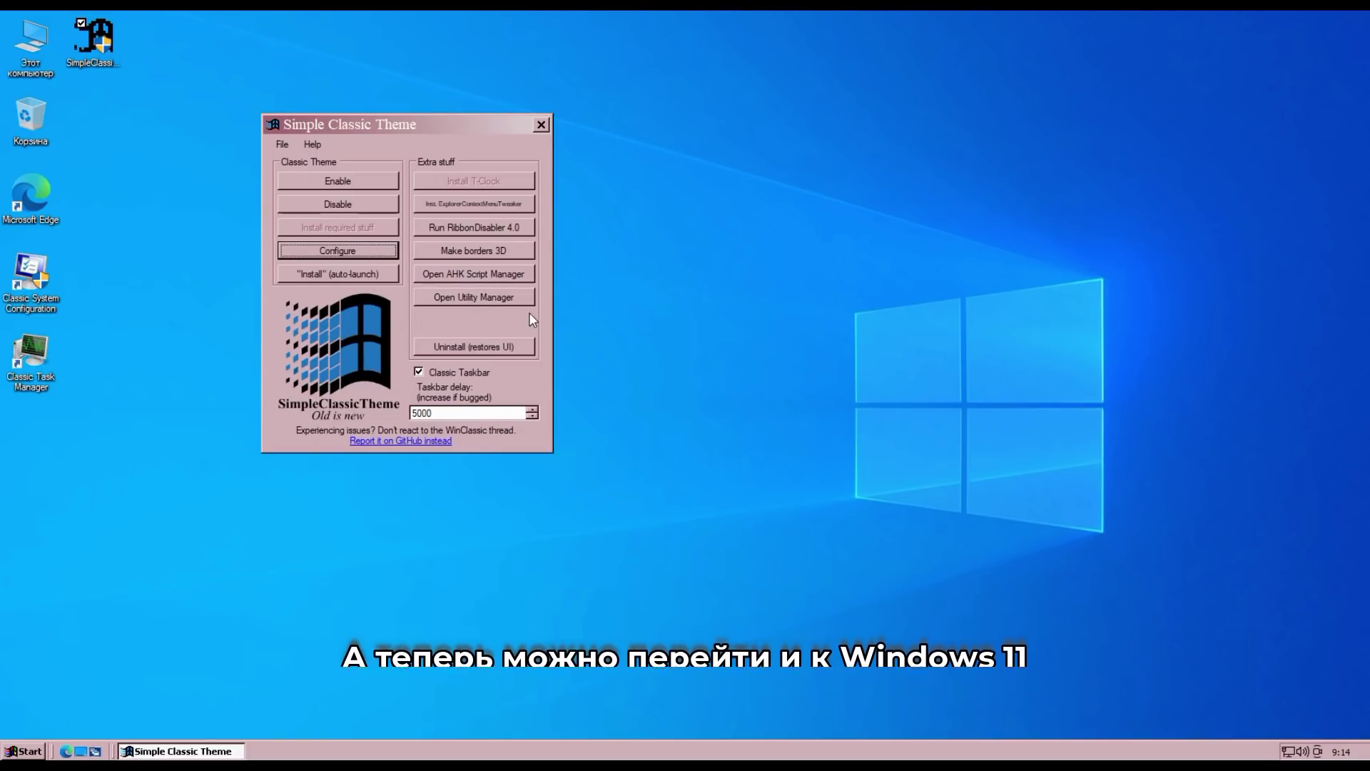
{"action": "left_click", "coordinate": [541, 126]}
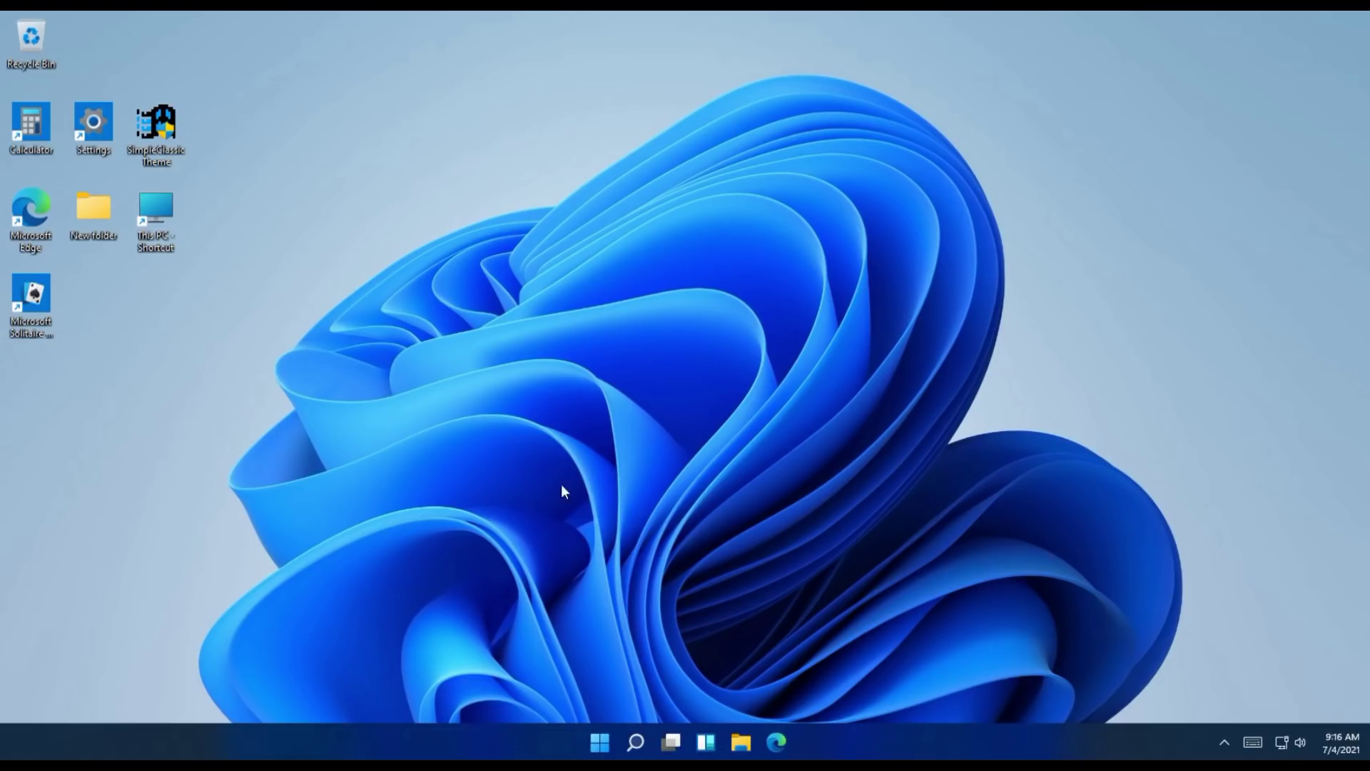
Step: Show and hide the Windows 11 Start menu, and check the system version in About Windows
{"action": "left_click", "coordinate": [605, 746]}
{"action": "left_click", "coordinate": [607, 746]}
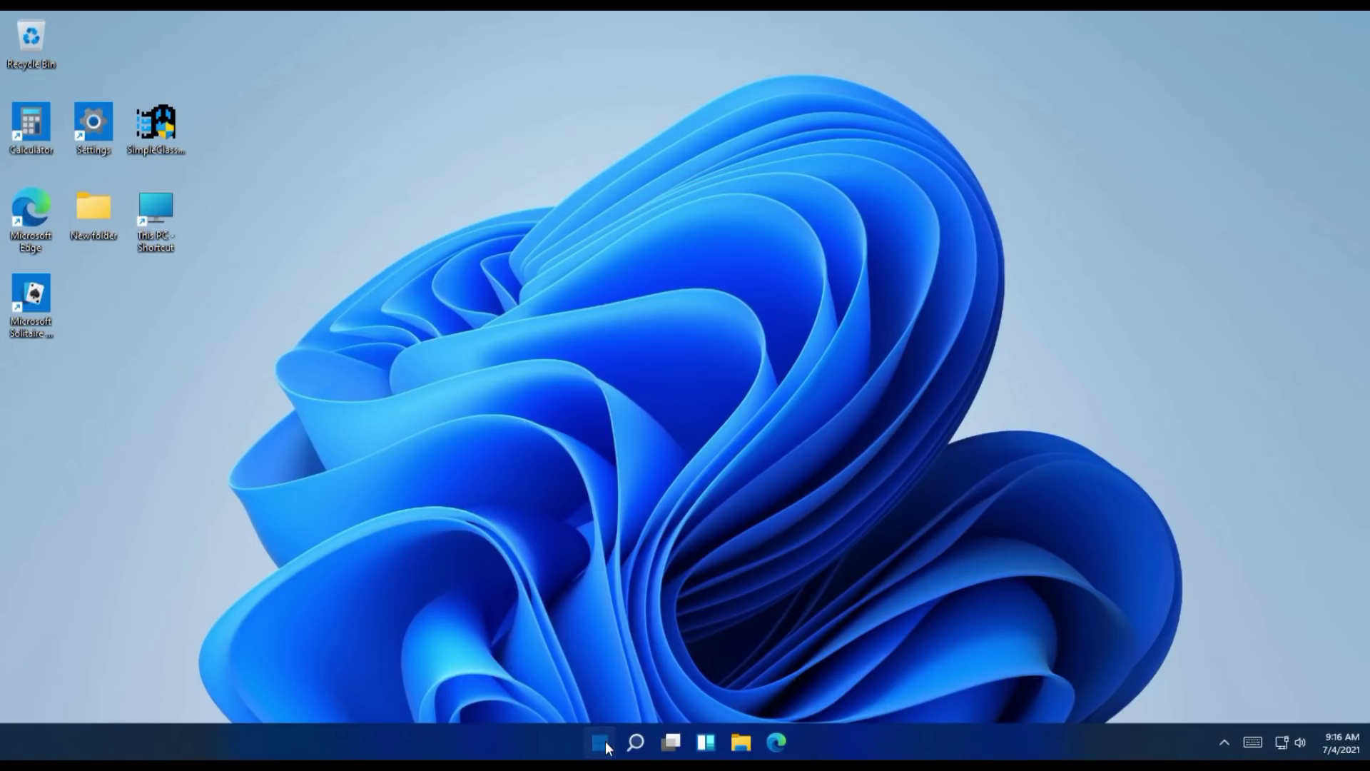
{"action": "left_click", "coordinate": [608, 748]}
{"action": "left_click", "coordinate": [417, 602]}
{"action": "key", "text": "super+r"}
{"action": "key", "text": "Return"}
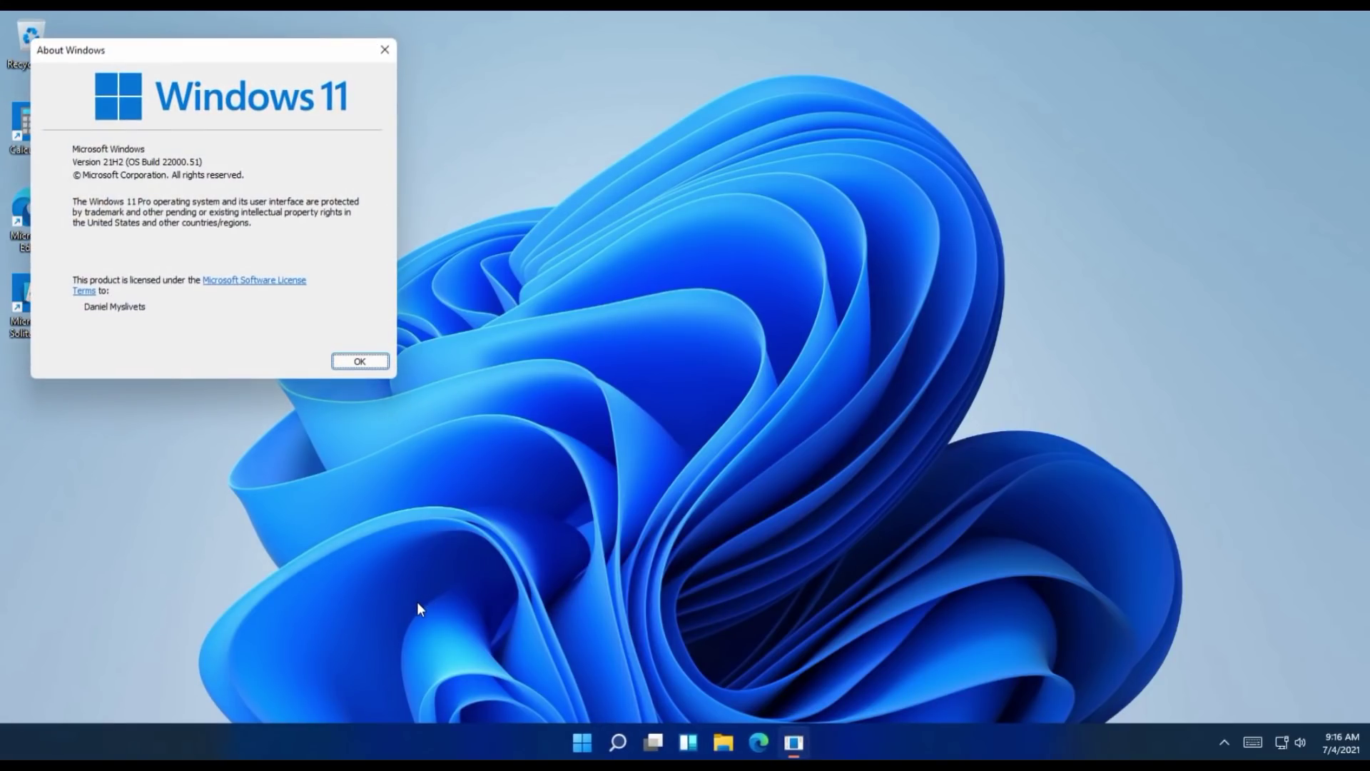
{"action": "left_click", "coordinate": [360, 360]}
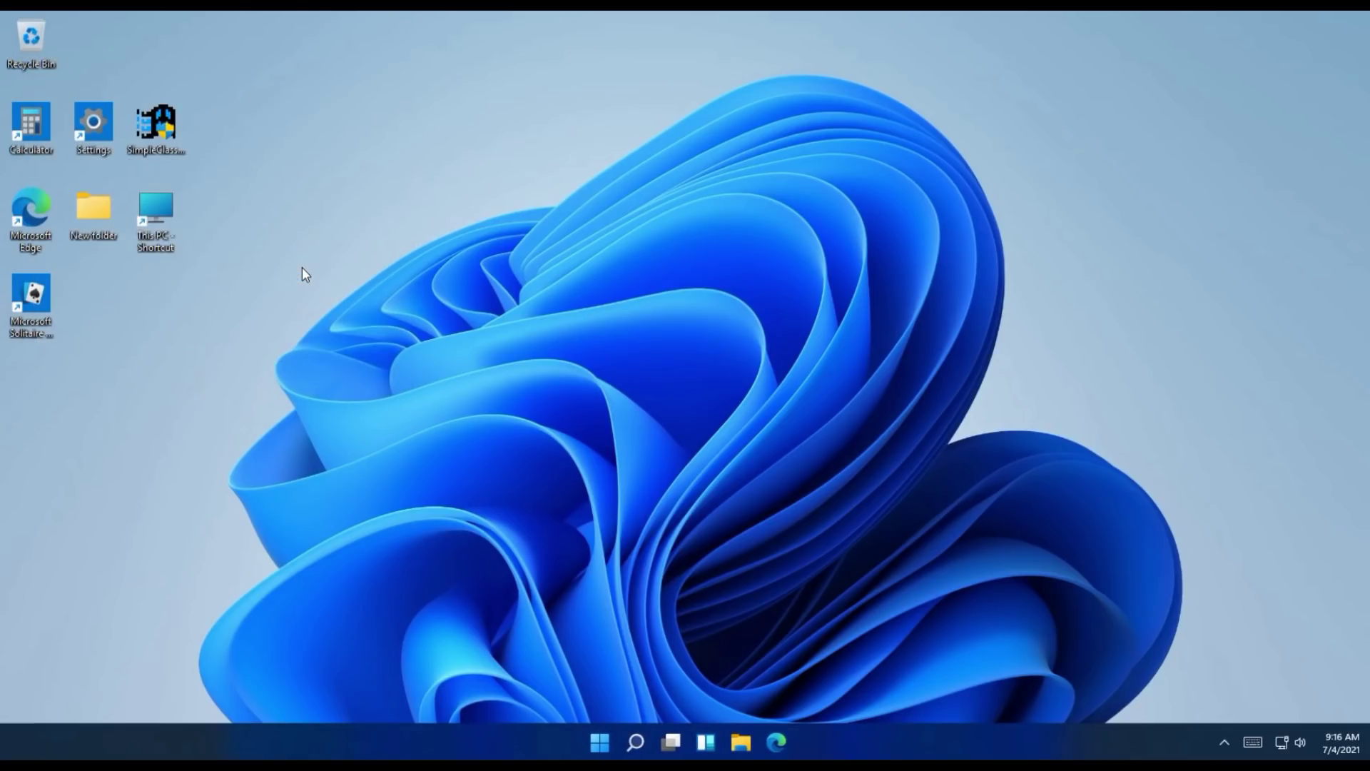
Step: Run SimpleClassicTheme from the desktop with administrator permission and enable the classic theme
{"action": "double_click", "coordinate": [144, 122]}
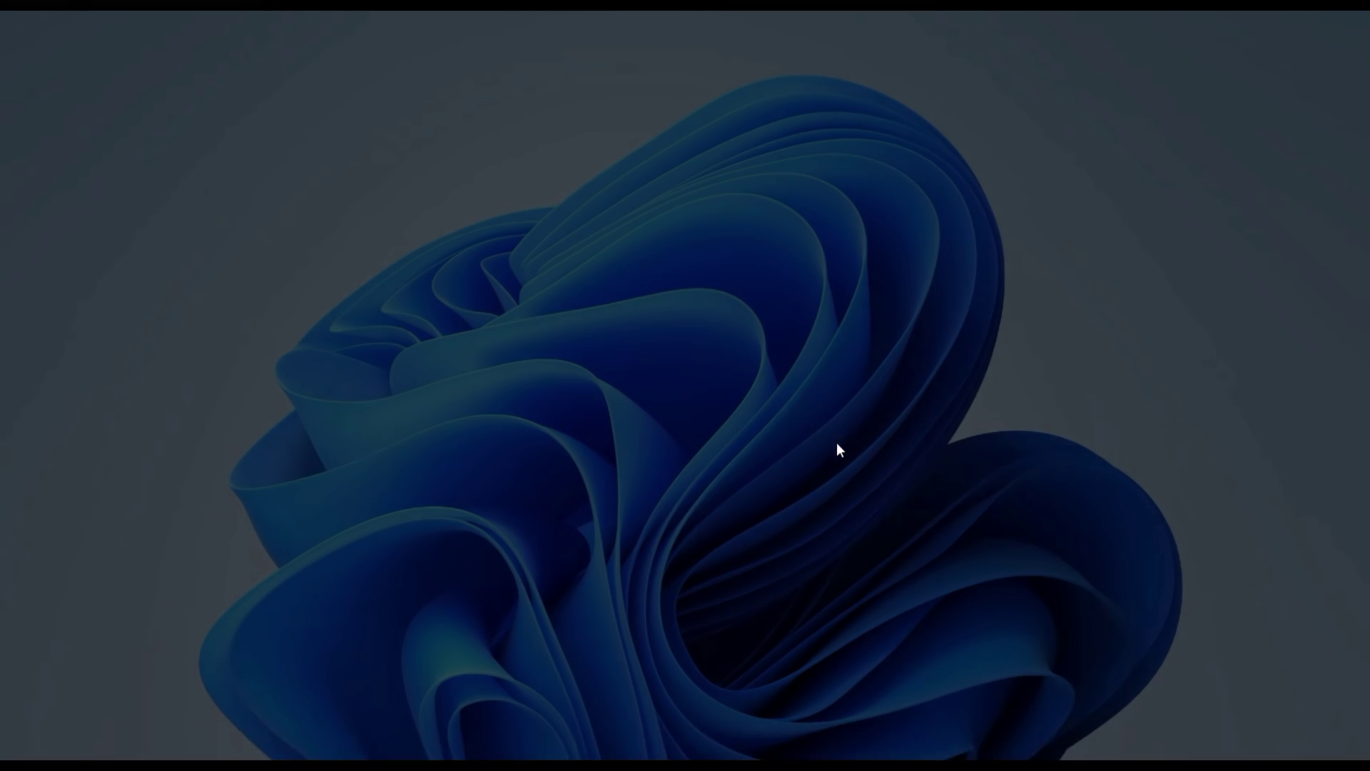
{"action": "left_click", "coordinate": [654, 514]}
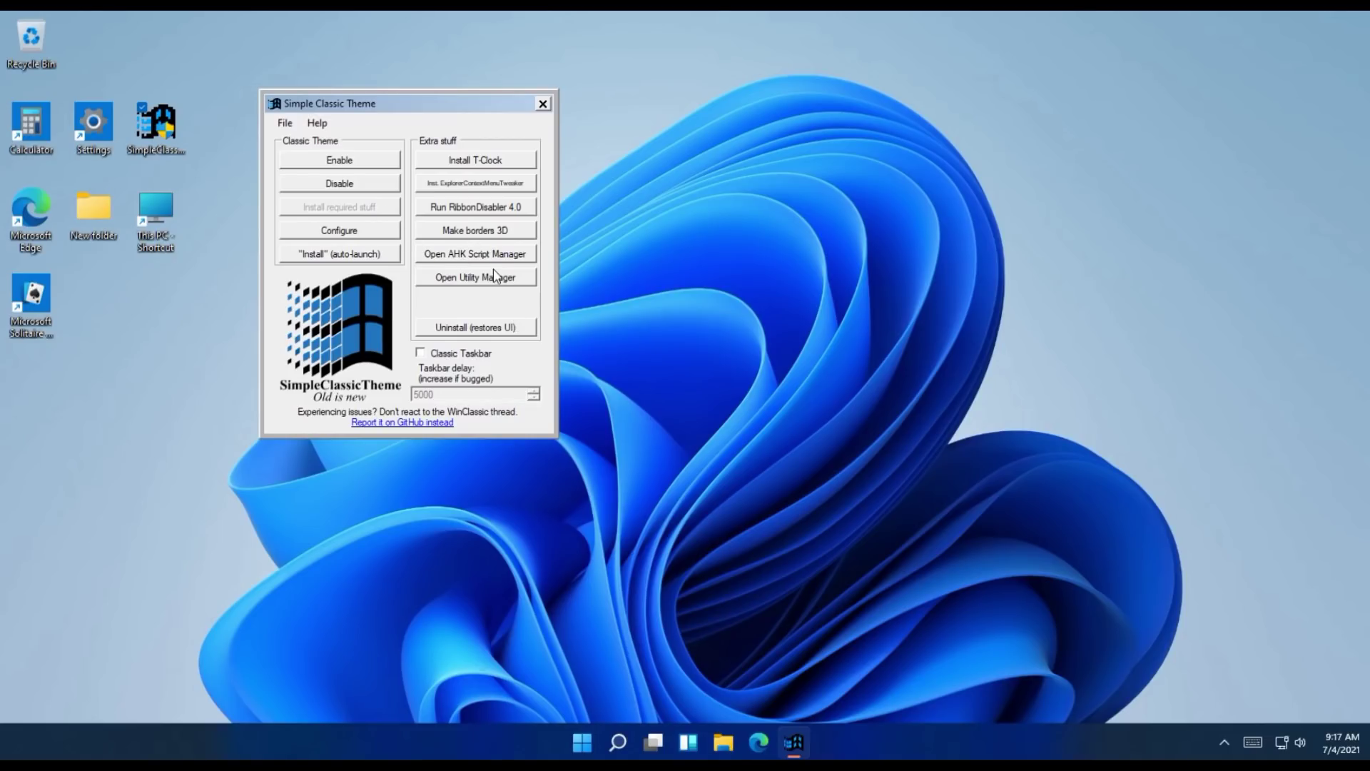
{"action": "left_click", "coordinate": [364, 160]}
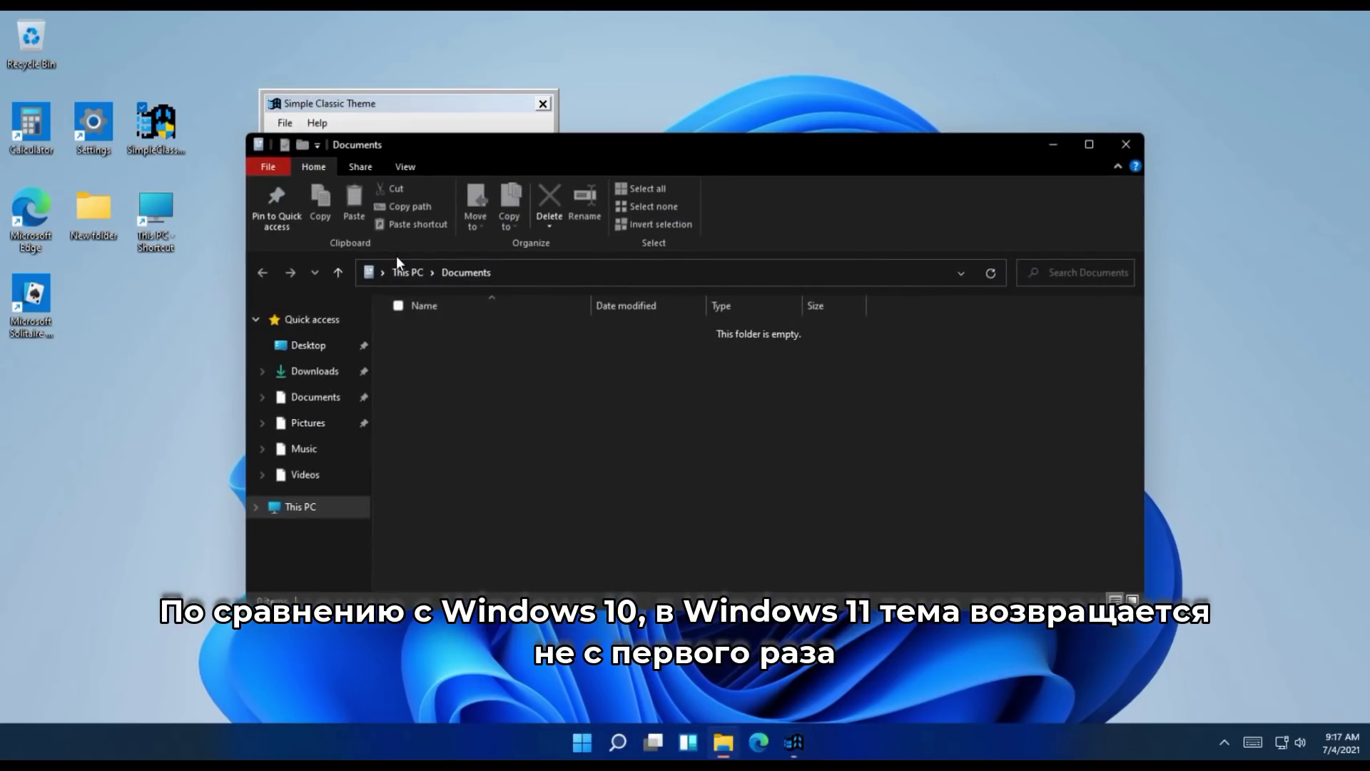
Step: Move the Documents window aside, and open New folder from the desktop to check its look before closing it
{"action": "left_click_drag", "start_coordinate": [361, 146], "coordinate": [520, 133]}
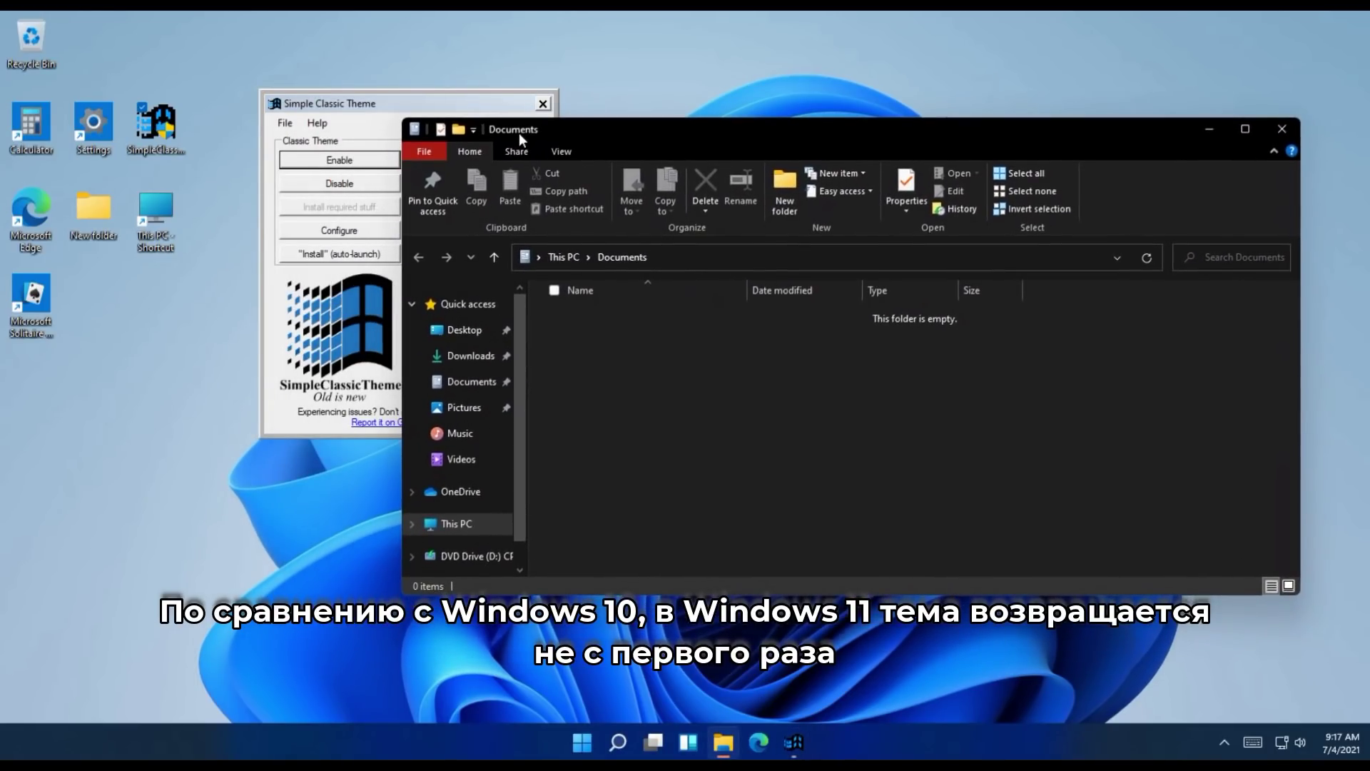
{"action": "right_click", "coordinate": [893, 735]}
{"action": "left_click", "coordinate": [858, 735]}
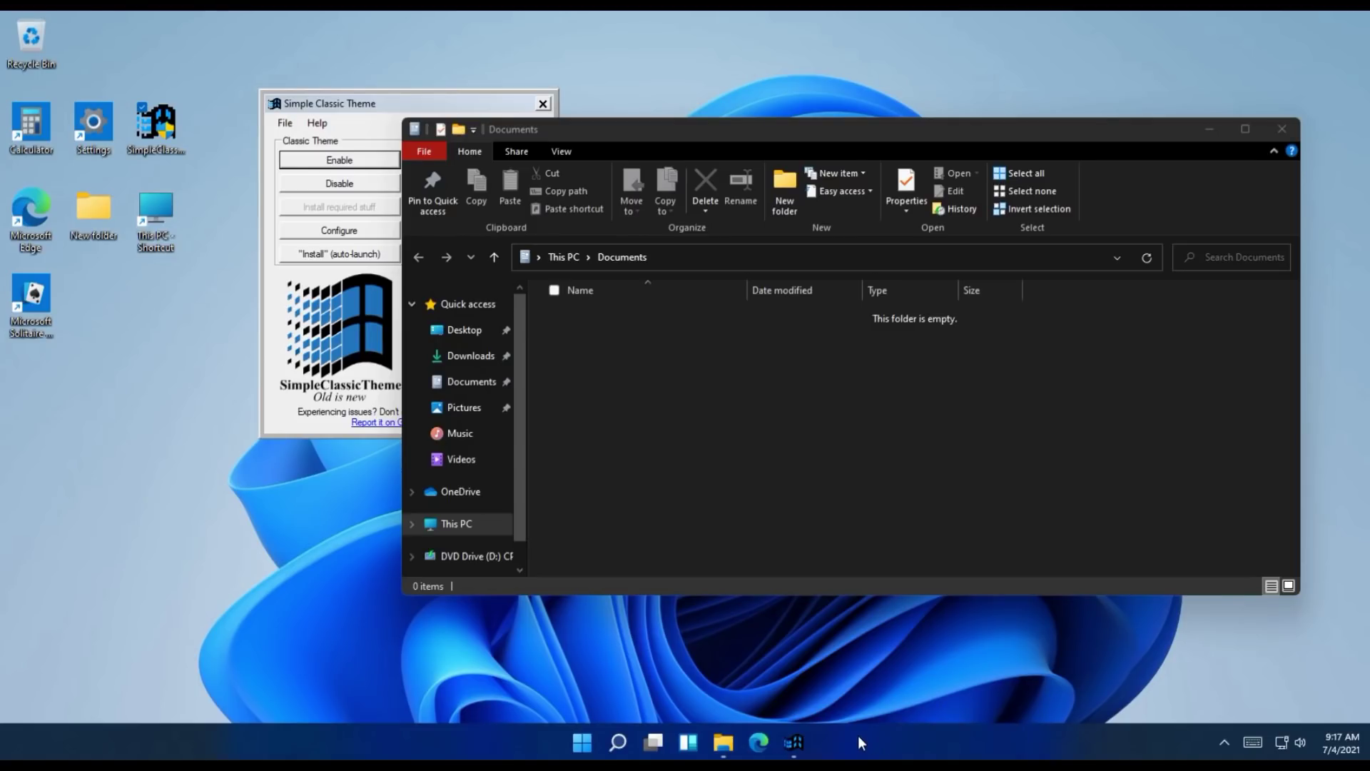
{"action": "double_click", "coordinate": [83, 225]}
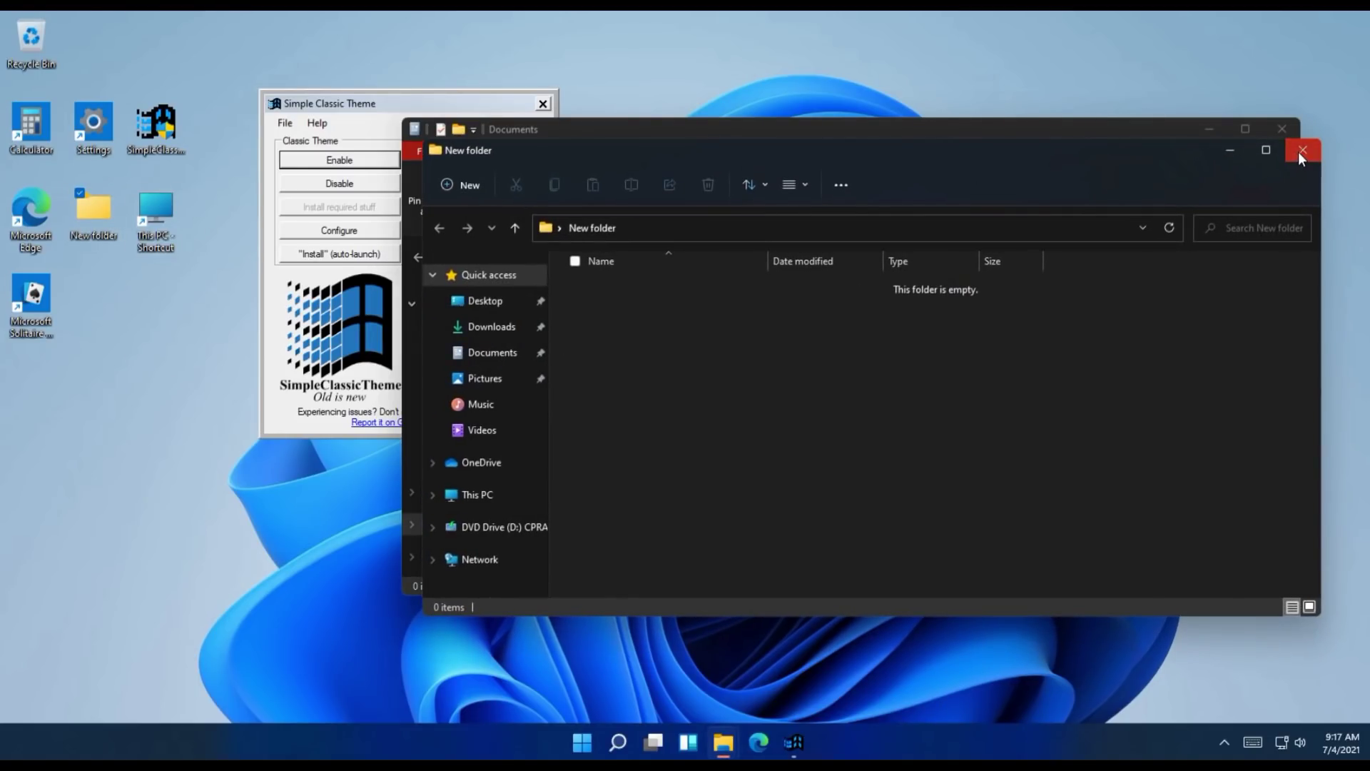
{"action": "left_click", "coordinate": [1299, 150]}
Step: Enable the classic theme again, and view the display appearance settings without changing them
{"action": "left_click", "coordinate": [359, 166]}
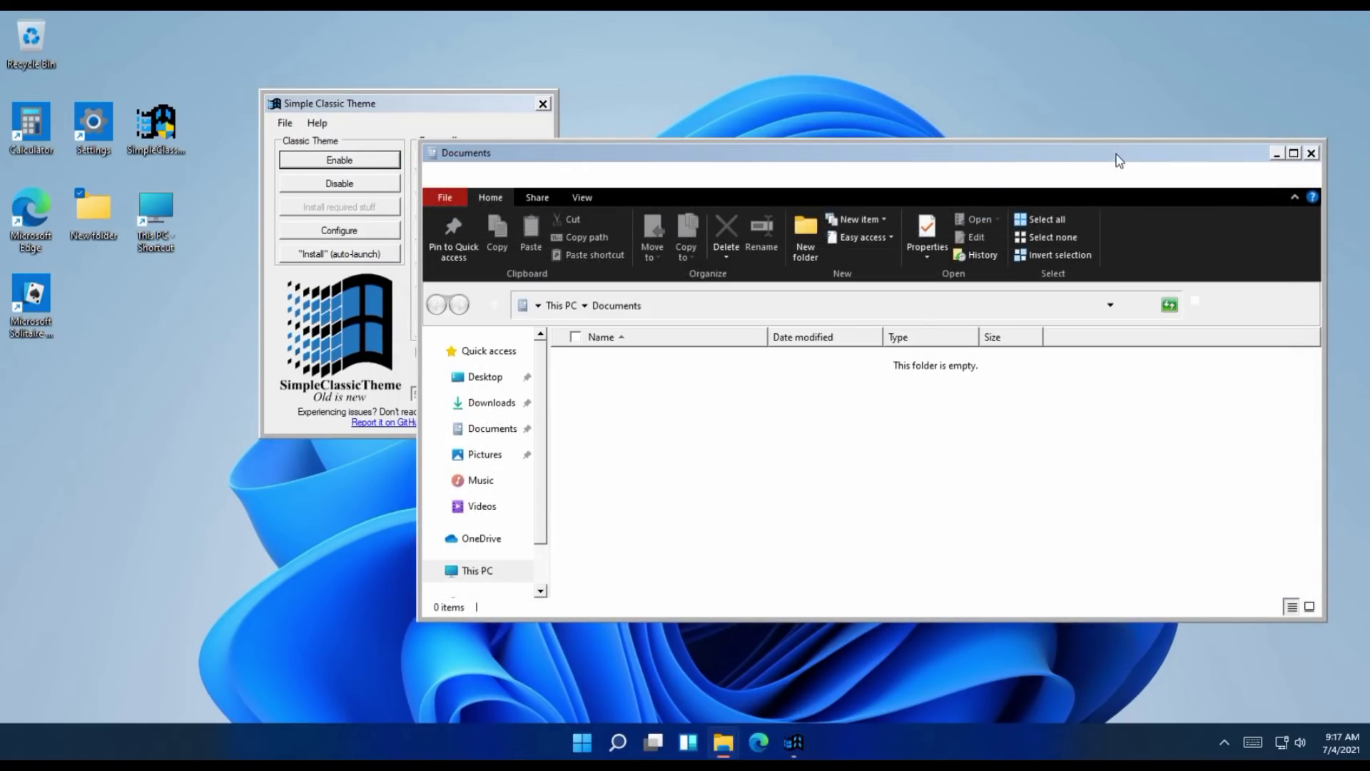
{"action": "left_click_drag", "start_coordinate": [1117, 157], "coordinate": [1112, 80]}
{"action": "left_click_drag", "start_coordinate": [333, 107], "coordinate": [164, 130]}
{"action": "left_click", "coordinate": [198, 255]}
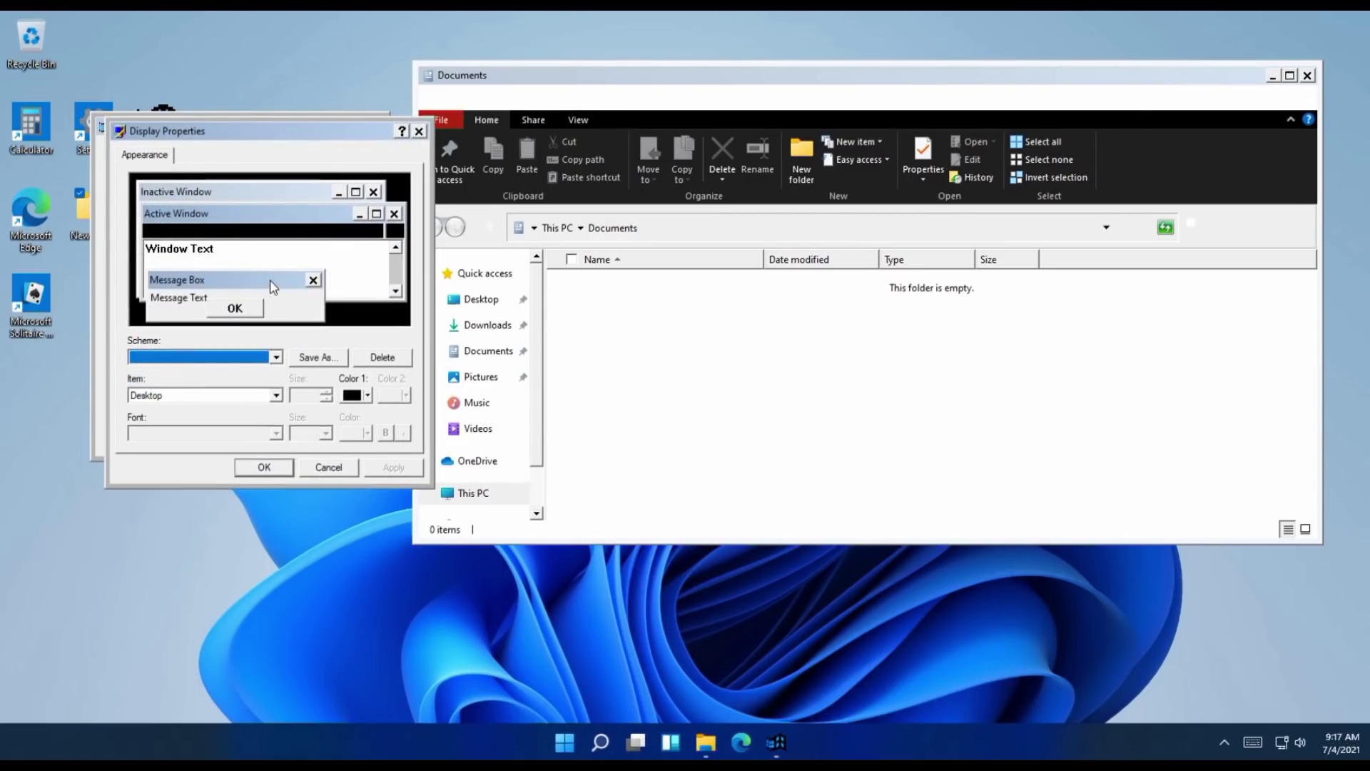
{"action": "left_click", "coordinate": [419, 131]}
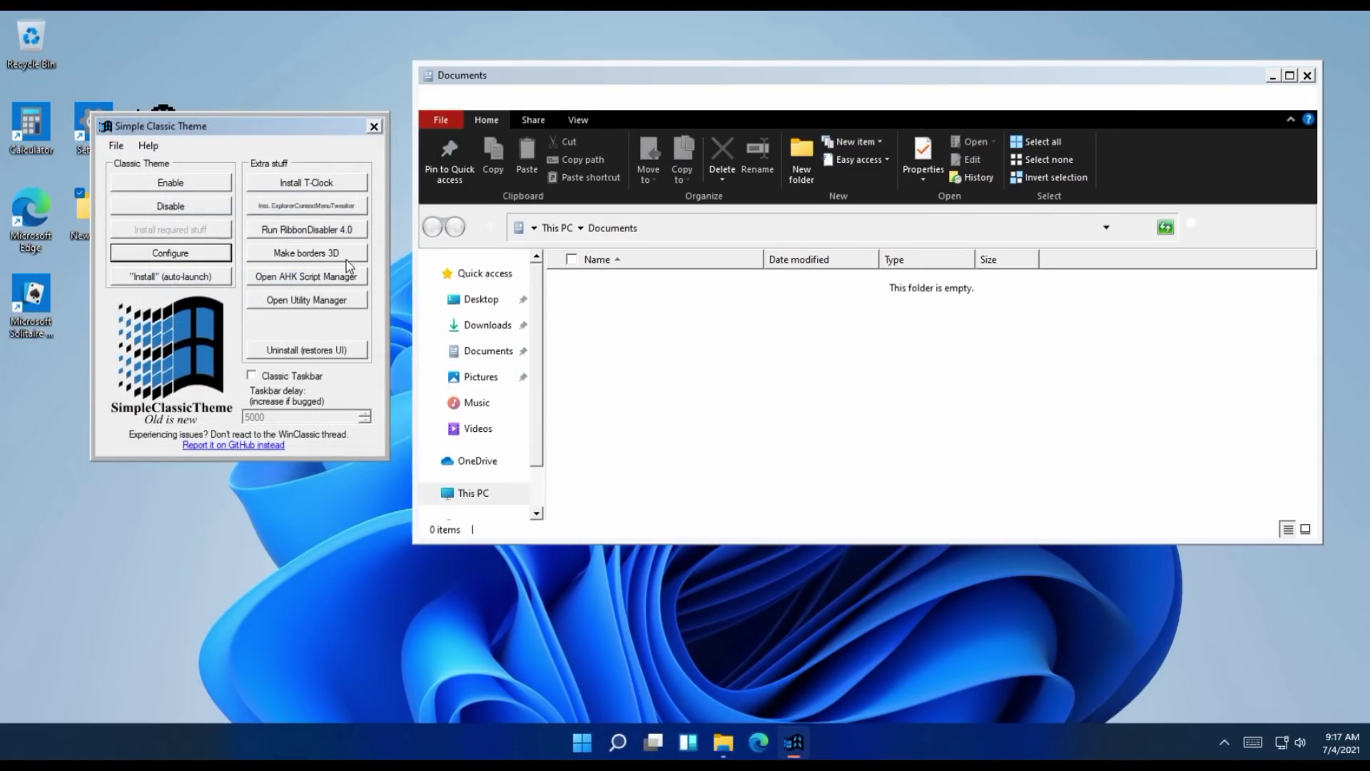
Step: Disable the File Explorer ribbon with RibbonDisabler 4.0
{"action": "left_click", "coordinate": [307, 230]}
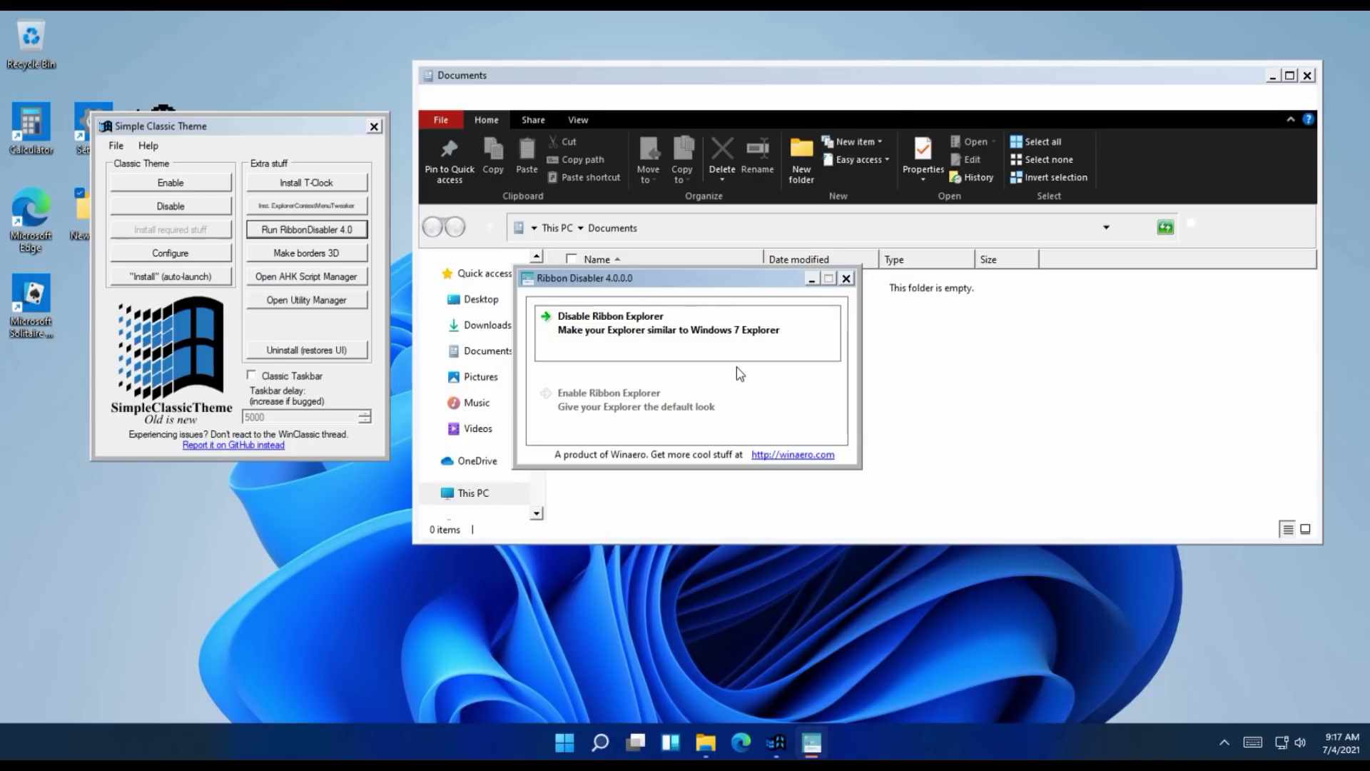
{"action": "left_click", "coordinate": [738, 350]}
{"action": "left_click", "coordinate": [731, 437]}
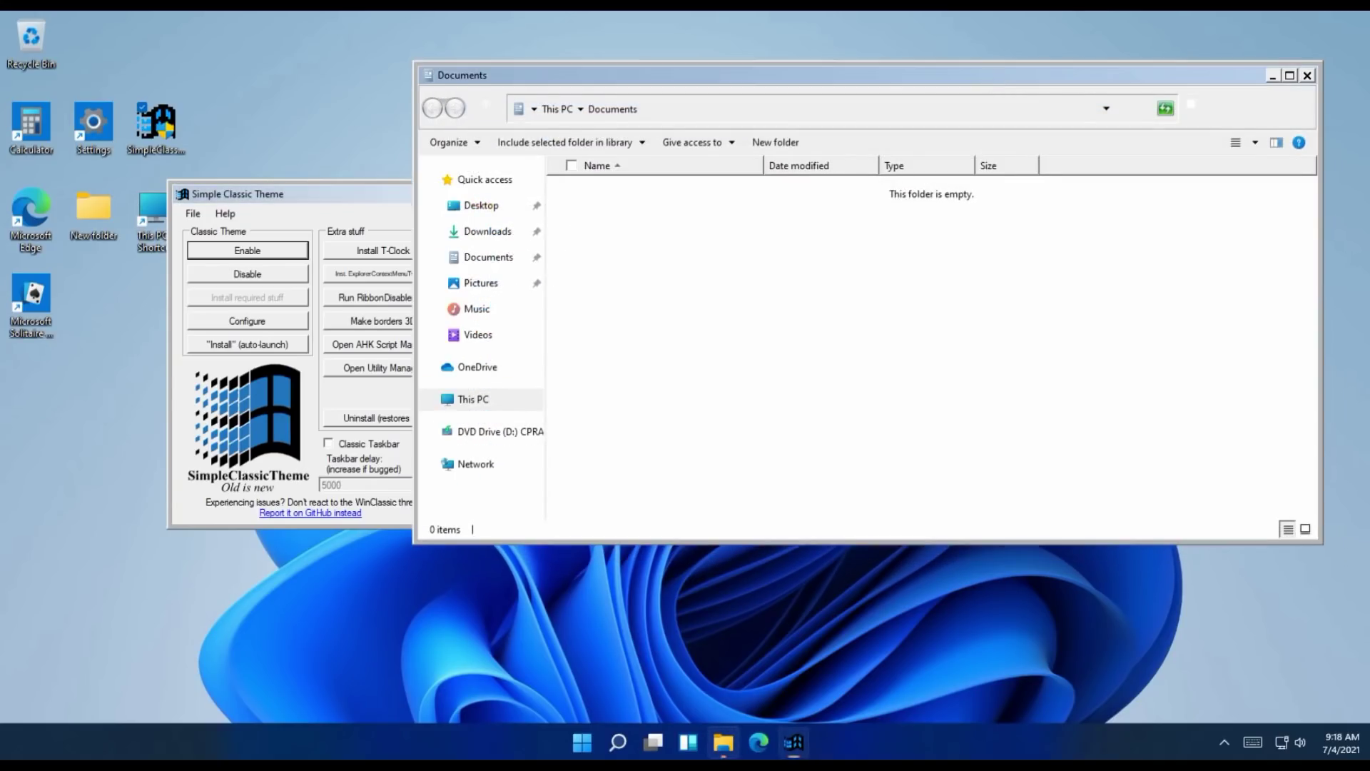
Step: Rearrange the Simple Classic Theme and Documents windows, and go up from Documents to This PC
{"action": "left_click_drag", "start_coordinate": [347, 200], "coordinate": [269, 147]}
{"action": "left_click_drag", "start_coordinate": [591, 107], "coordinate": [546, 118]}
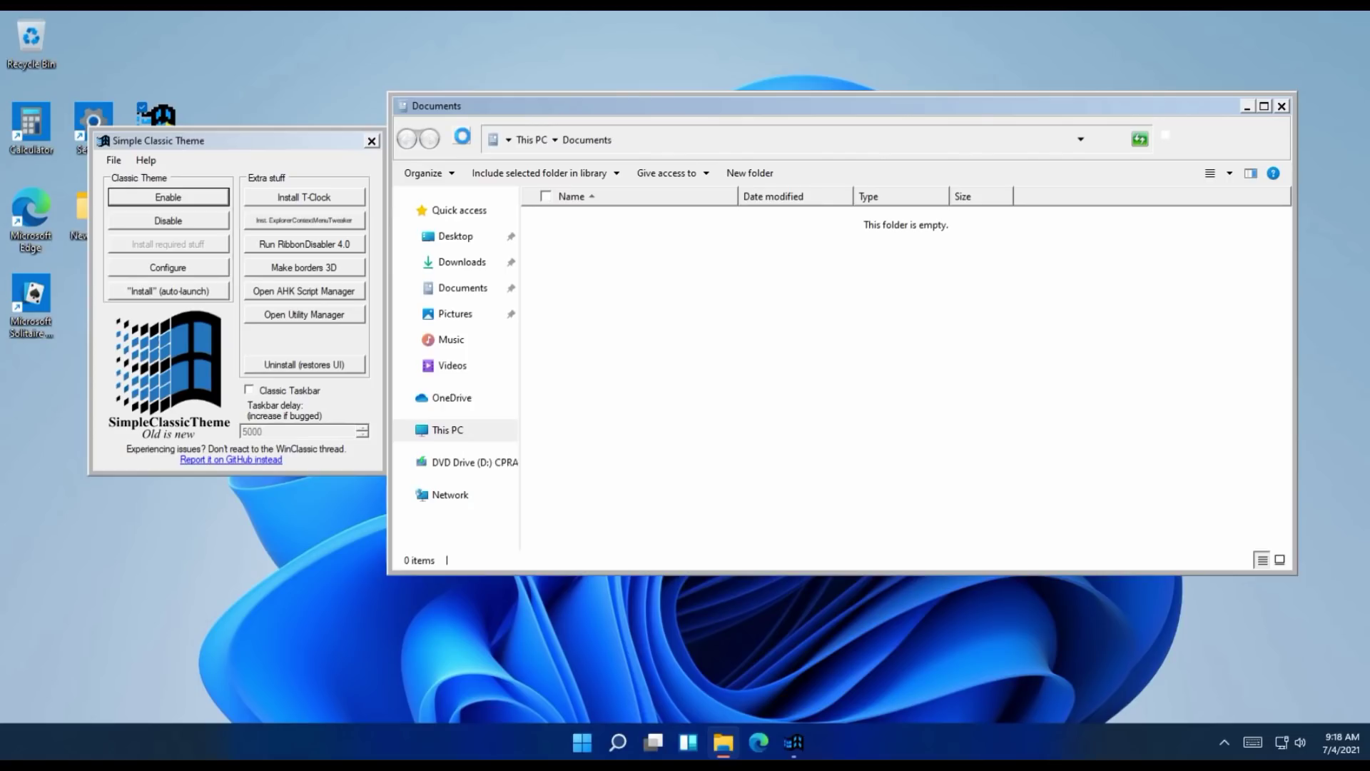
{"action": "left_click", "coordinate": [462, 135]}
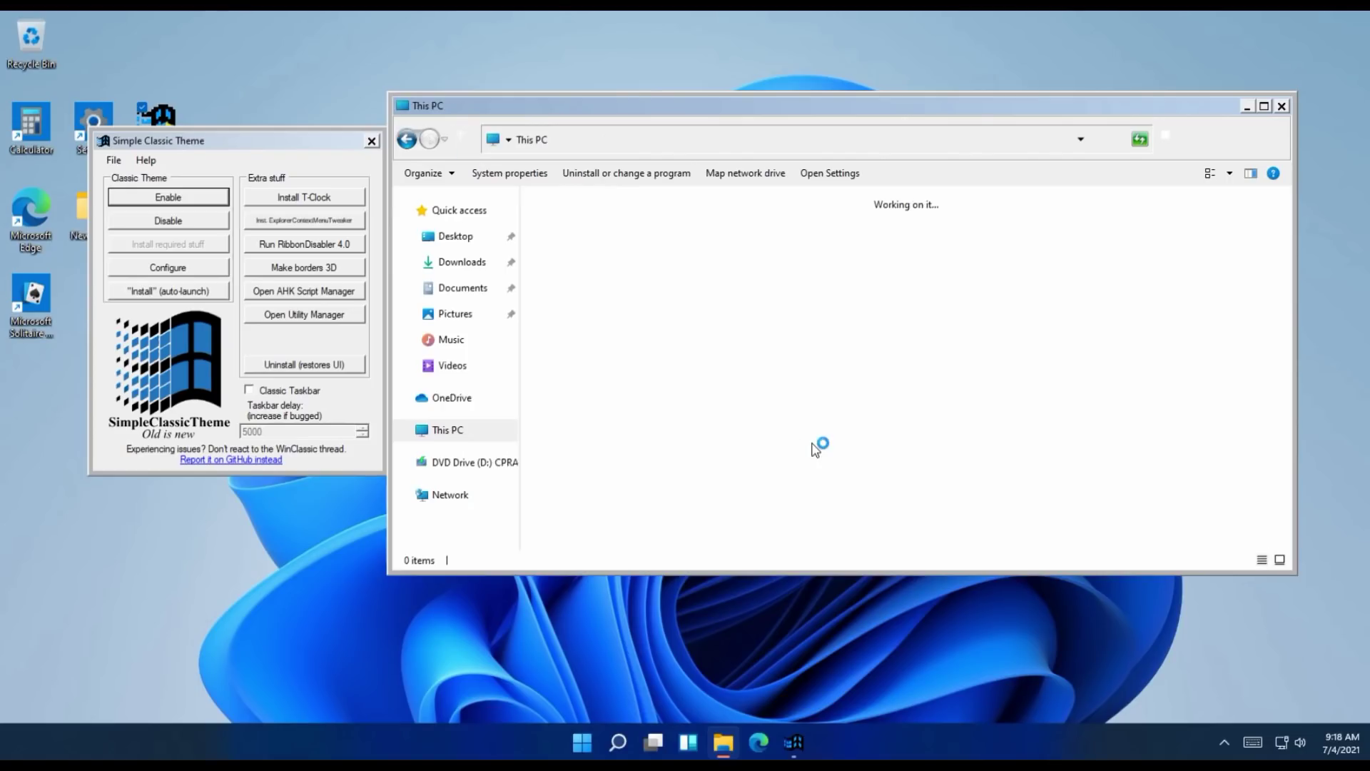
Step: Open the Windows security options screen and return to the desktop
{"action": "left_click", "coordinate": [972, 734]}
{"action": "key", "text": "ctrl+alt+Delete"}
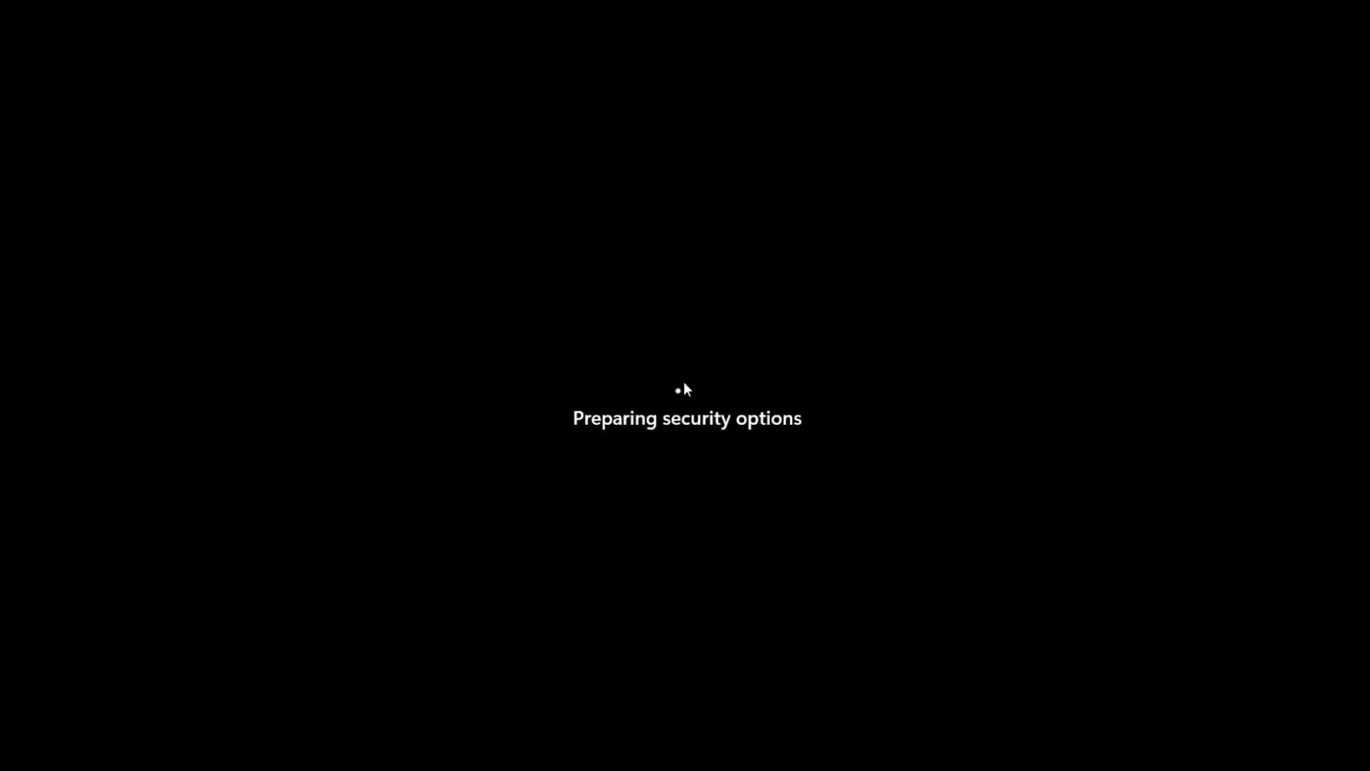
{"action": "left_click", "coordinate": [675, 397]}
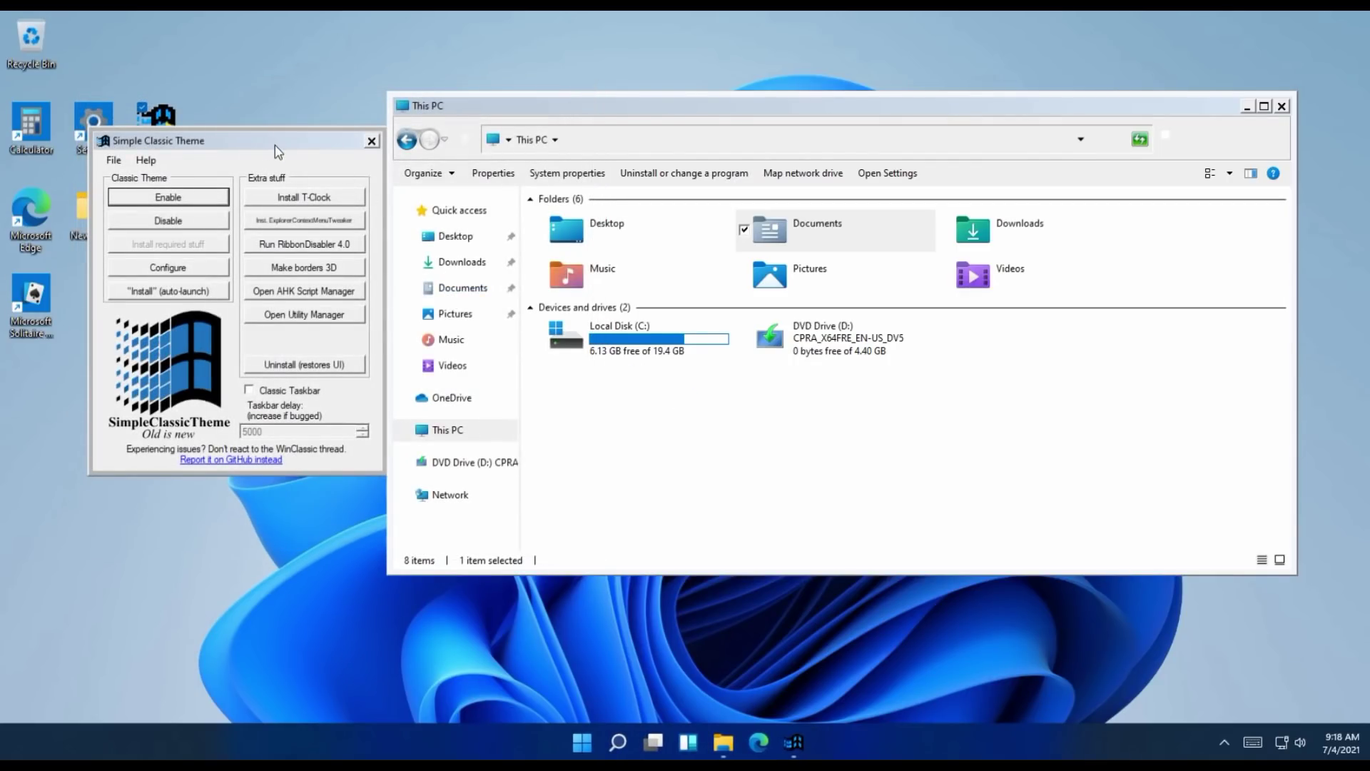
Step: Move the Simple Classic Theme window aside and make the window borders 3D
{"action": "left_click_drag", "start_coordinate": [276, 152], "coordinate": [235, 138]}
{"action": "left_click", "coordinate": [294, 259]}
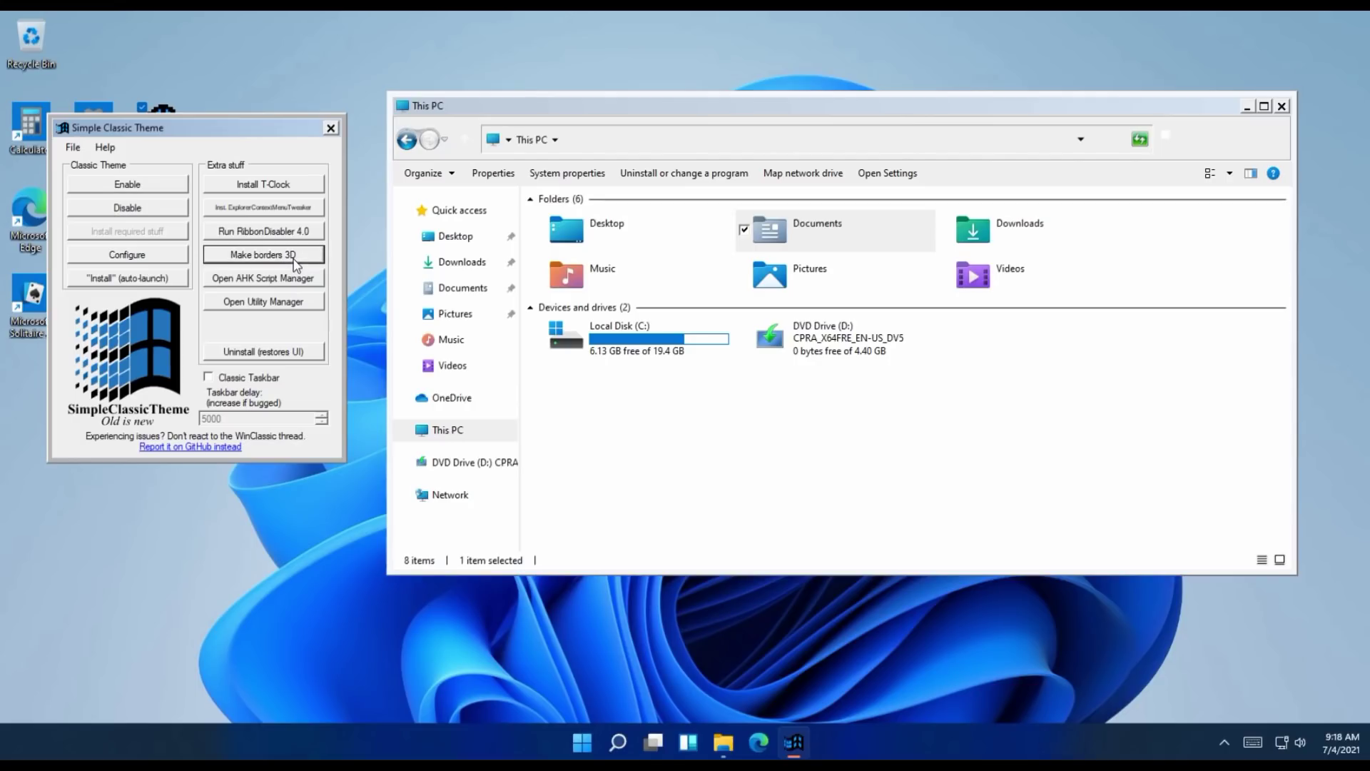
{"action": "left_click", "coordinate": [805, 393]}
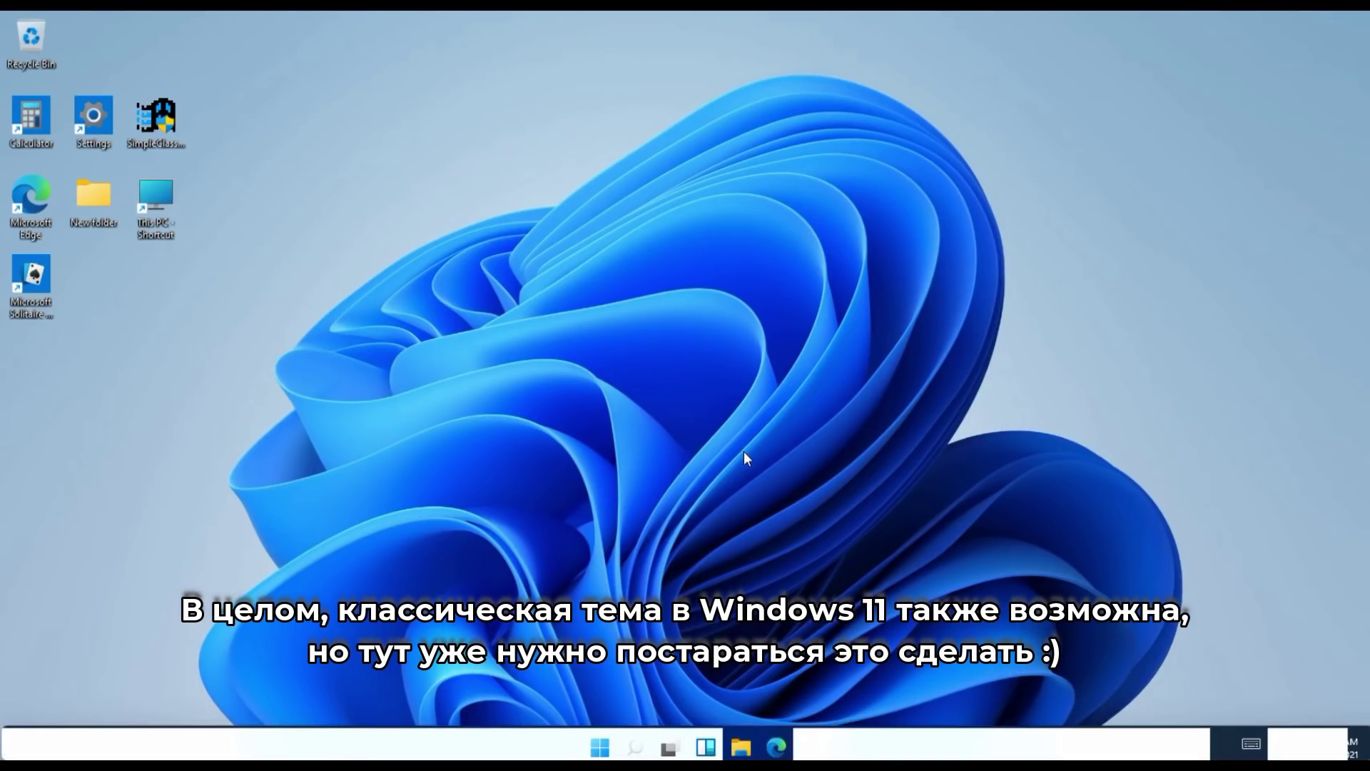
Step: Try showing and hiding the Start menu, and open File Explorer and shift its window slightly
{"action": "left_click", "coordinate": [601, 748]}
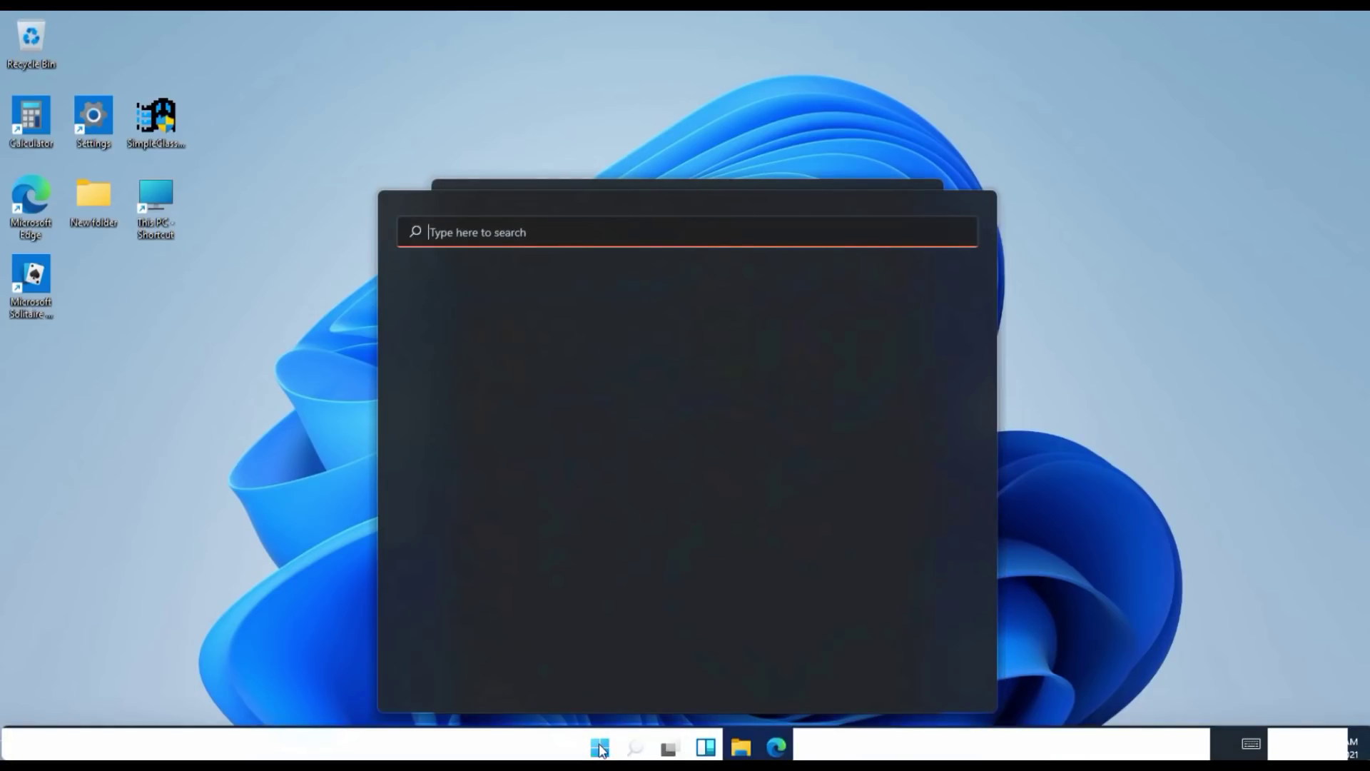
{"action": "left_click", "coordinate": [600, 747]}
{"action": "left_click", "coordinate": [600, 747]}
{"action": "left_click", "coordinate": [601, 748]}
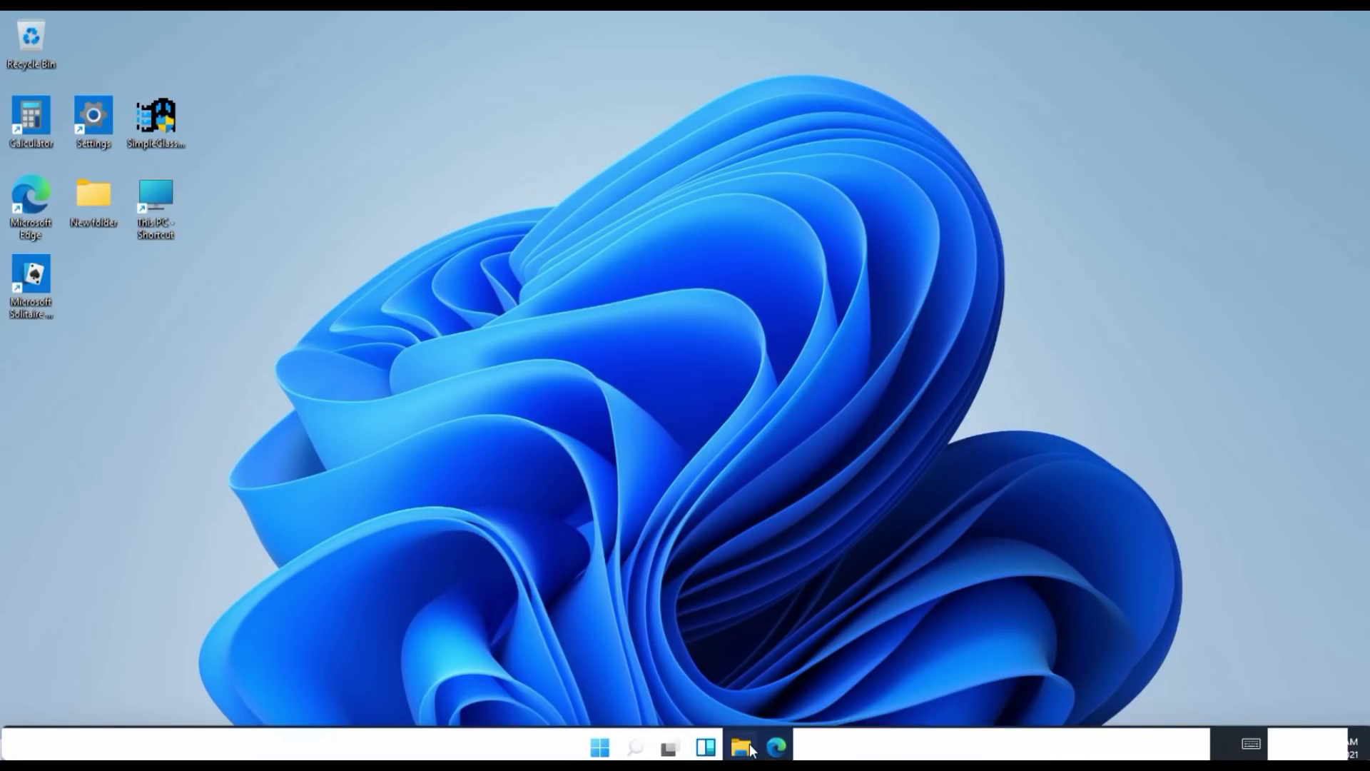
{"action": "left_click", "coordinate": [741, 746]}
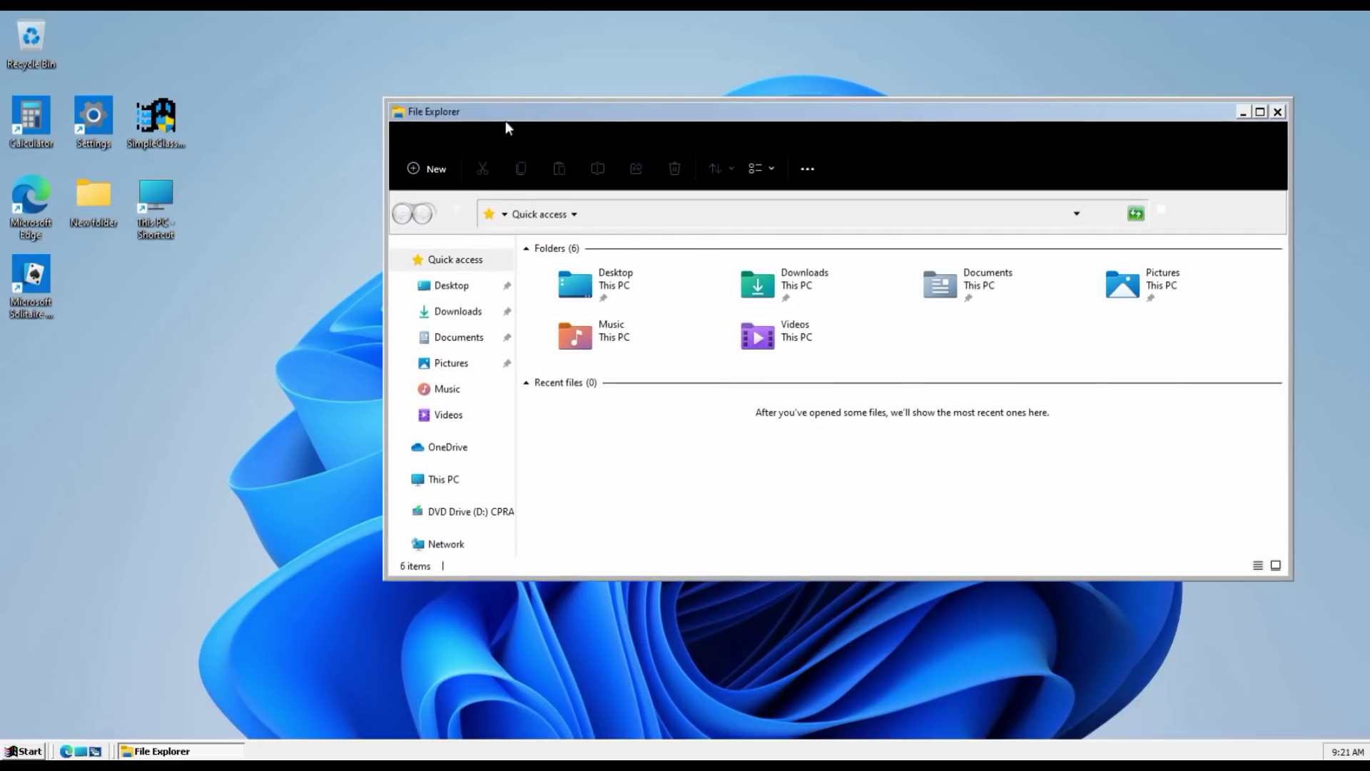
{"action": "left_click_drag", "start_coordinate": [506, 121], "coordinate": [466, 116]}
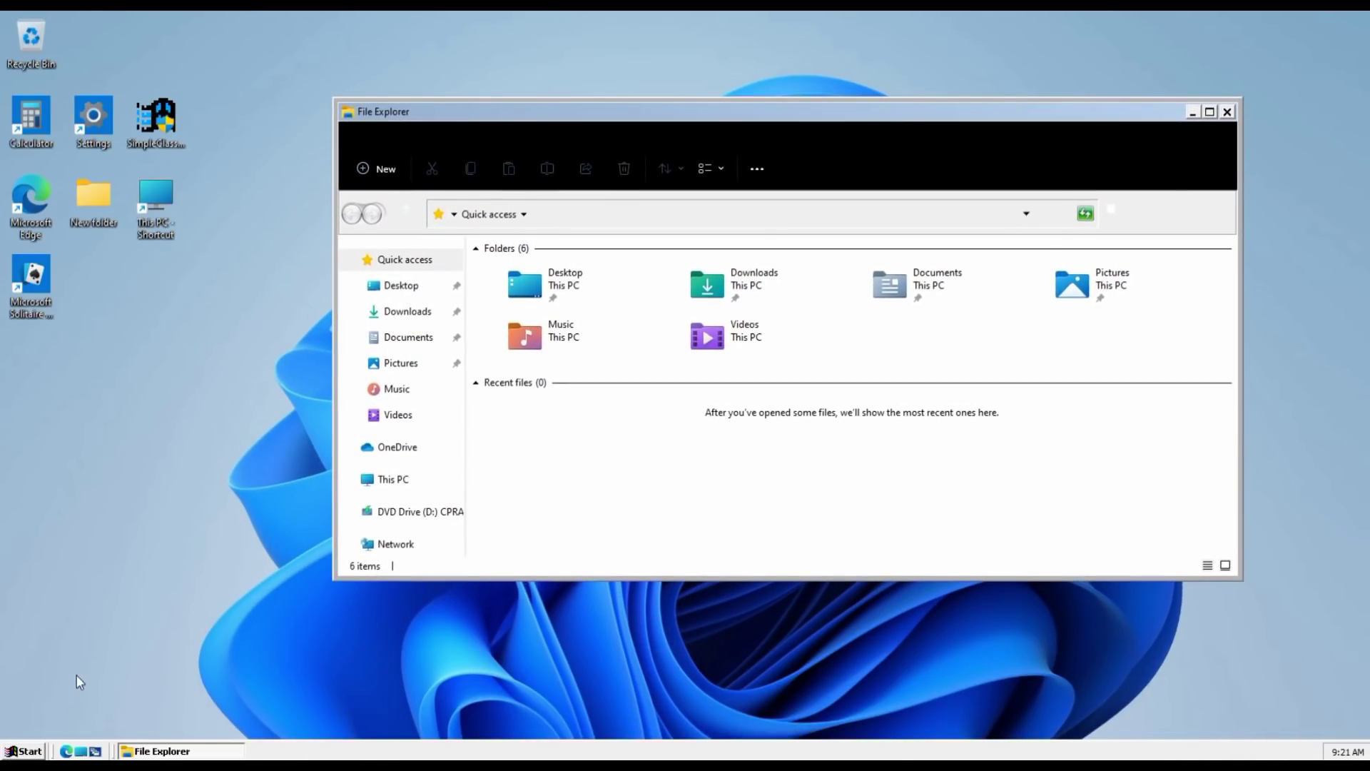
Step: Test the classic taskbar's Start button by showing and hiding the Windows 11 Start menu
{"action": "left_click", "coordinate": [39, 750]}
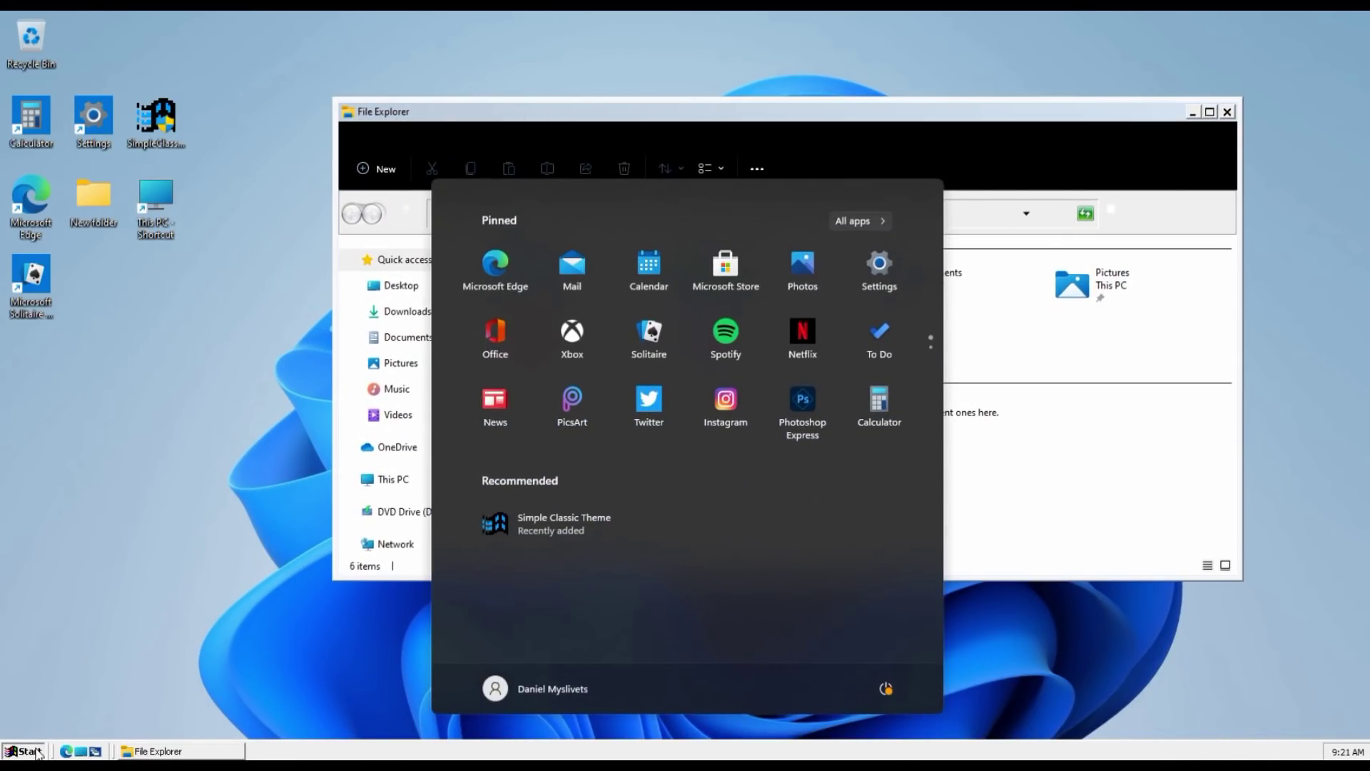
{"action": "left_click", "coordinate": [38, 753]}
{"action": "left_click", "coordinate": [18, 752]}
{"action": "left_click", "coordinate": [954, 407]}
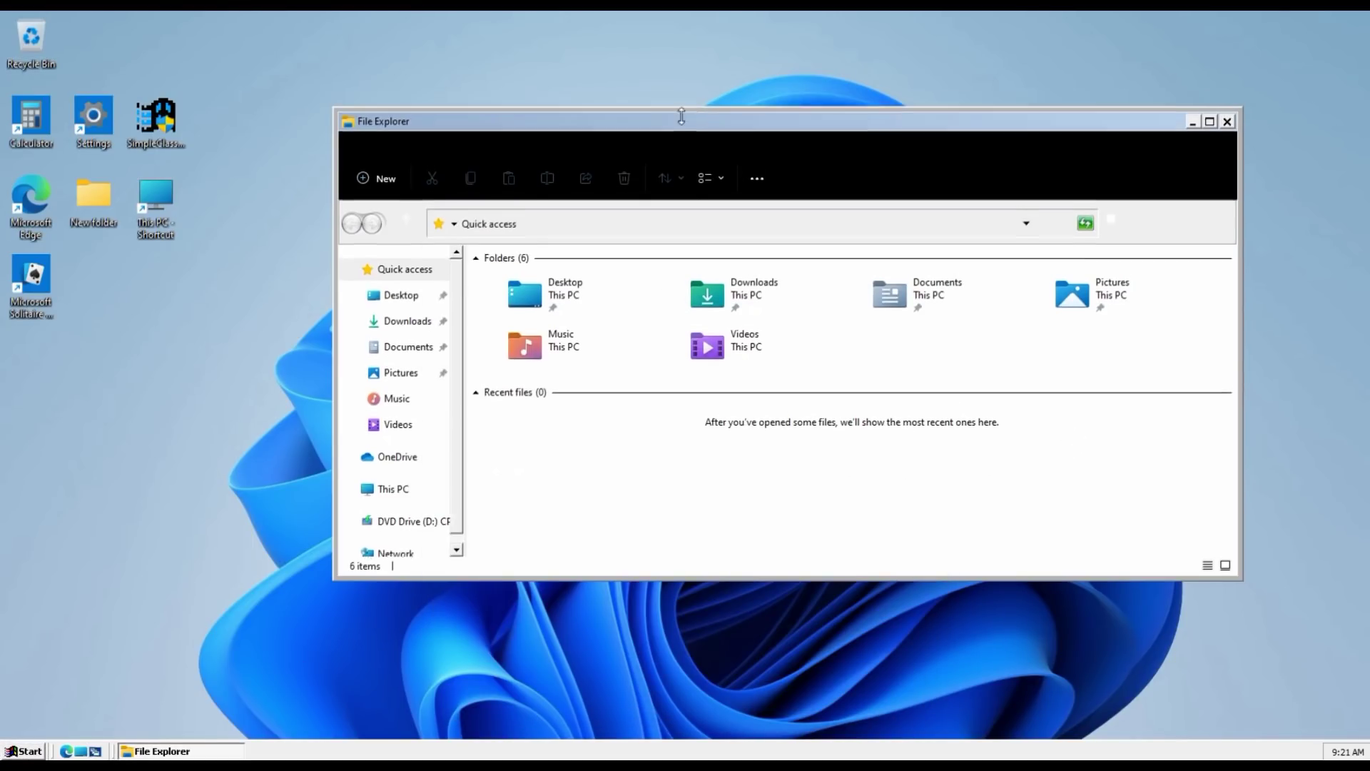
Step: Move the File Explorer window aside and open Folder Options from it
{"action": "left_click_drag", "start_coordinate": [614, 112], "coordinate": [518, 83]}
{"action": "left_click", "coordinate": [661, 138]}
{"action": "left_click", "coordinate": [631, 286]}
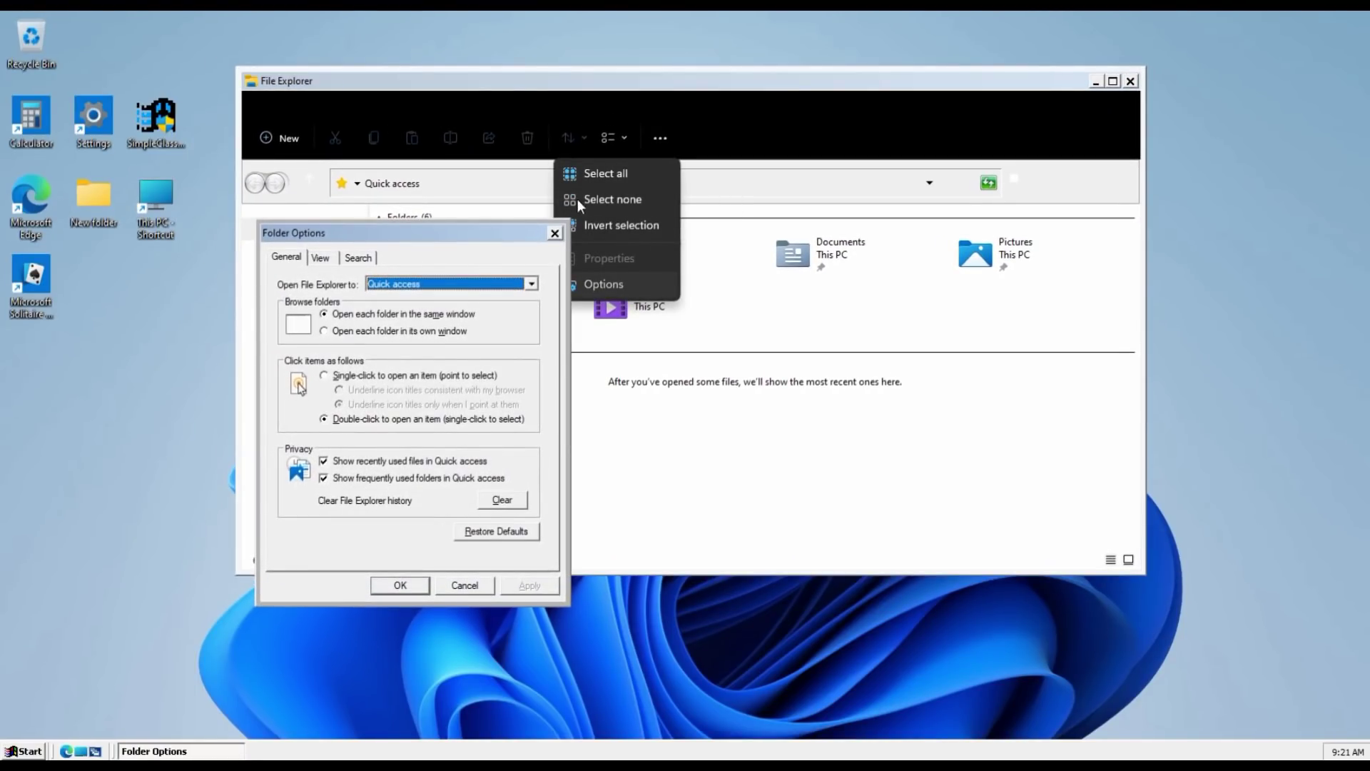
Step: Shift the Folder Options dialog, close it, and move the File Explorer window down toward the lower right of the desktop
{"action": "left_click_drag", "start_coordinate": [483, 242], "coordinate": [587, 200]}
{"action": "left_click", "coordinate": [659, 191]}
{"action": "left_click_drag", "start_coordinate": [998, 86], "coordinate": [1157, 236]}
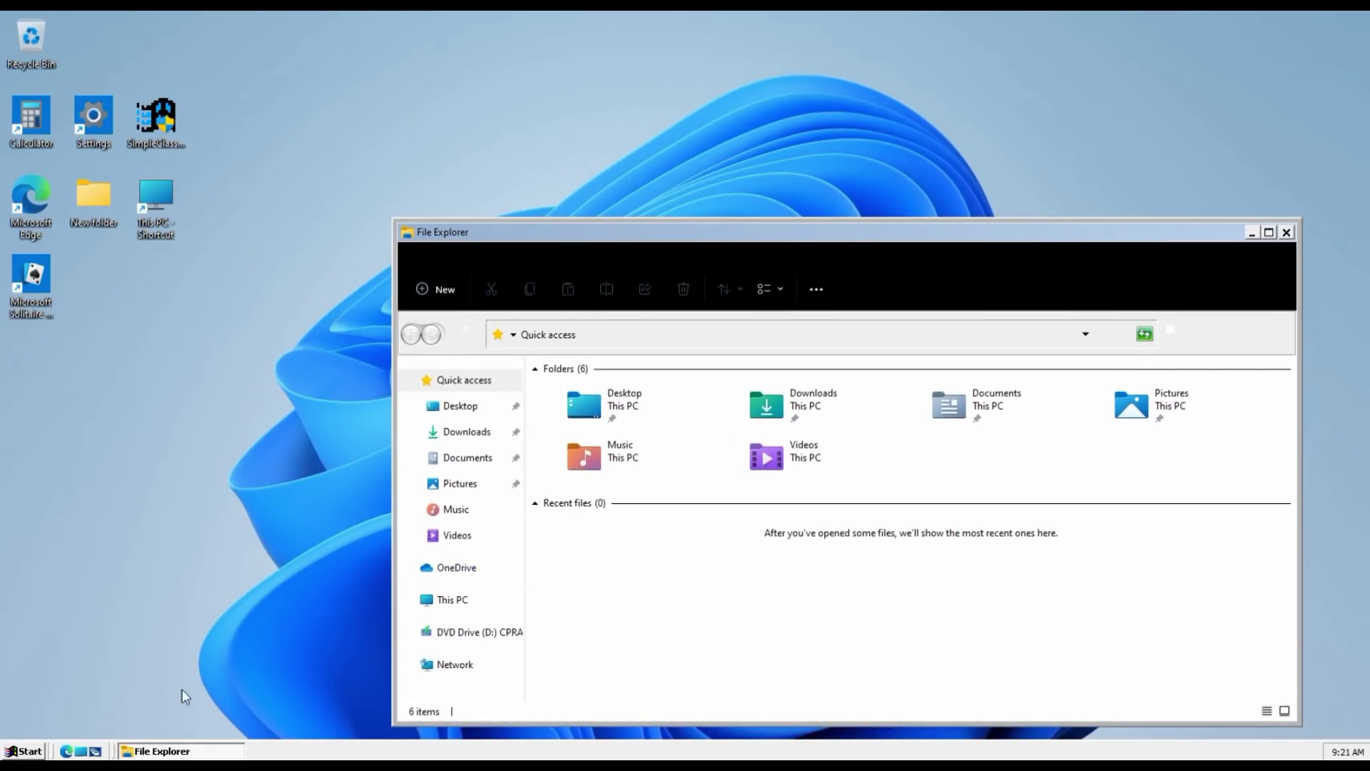
Step: Open Windows Tools from the Start menu's full app list and select Run among the tools
{"action": "left_click", "coordinate": [29, 750]}
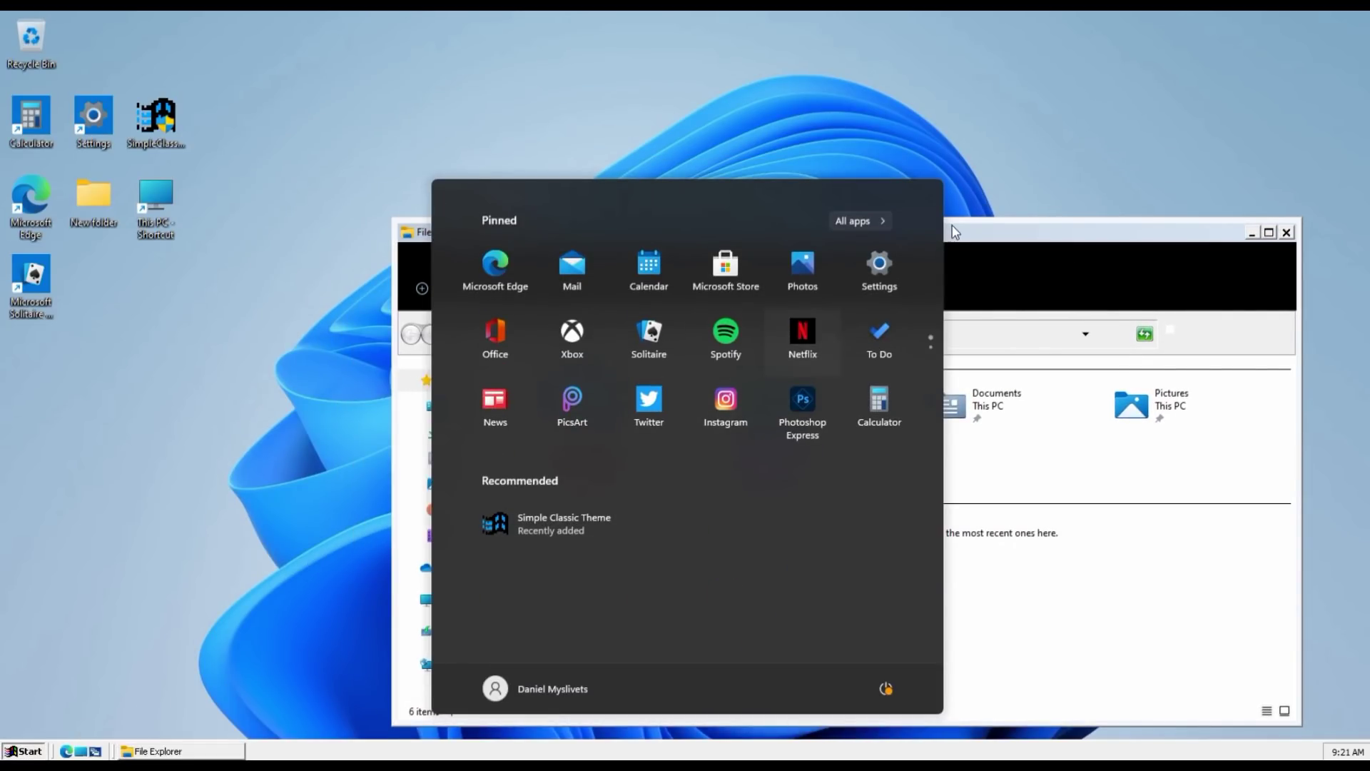
{"action": "left_click", "coordinate": [856, 221]}
{"action": "scroll", "coordinate": [651, 458], "scroll_direction": "down", "scroll_amount": 10}
{"action": "left_click", "coordinate": [584, 357]}
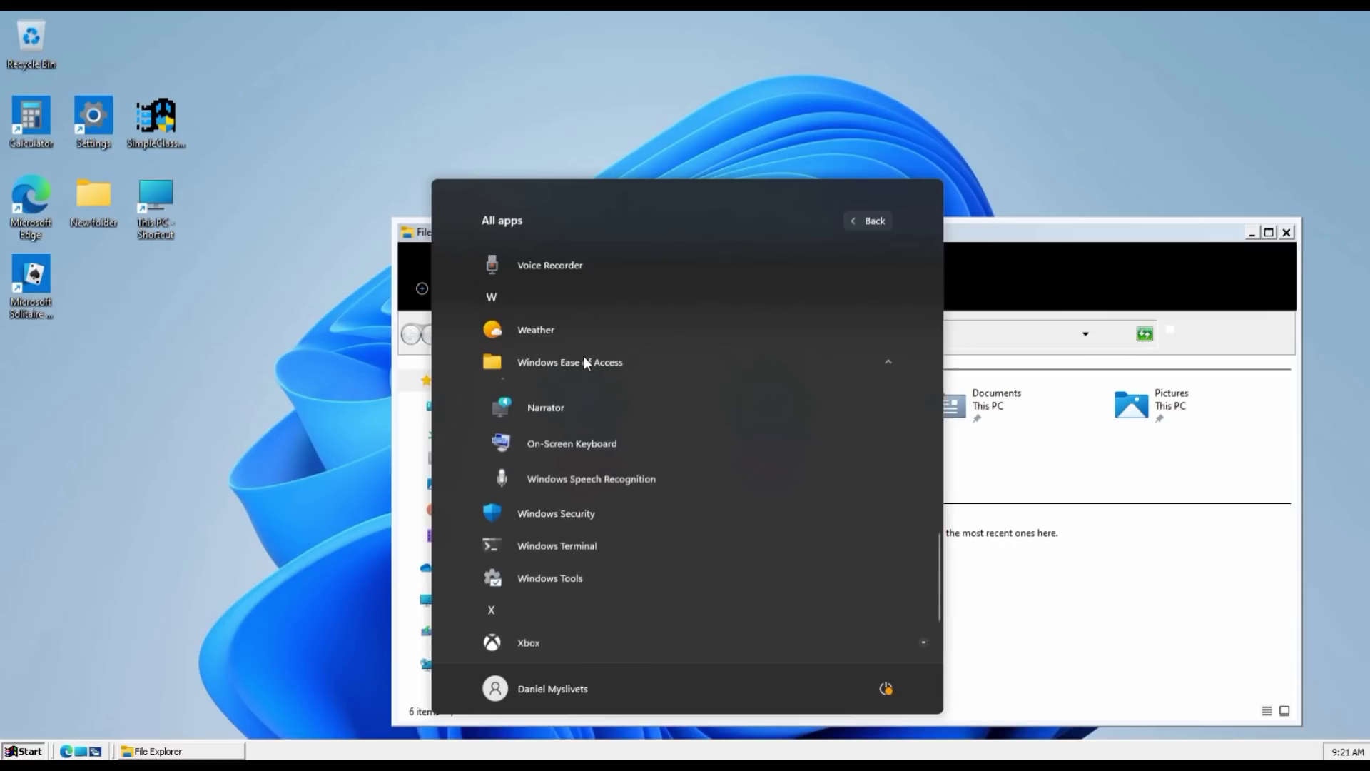
{"action": "left_click", "coordinate": [584, 357]}
{"action": "left_click", "coordinate": [1077, 509]}
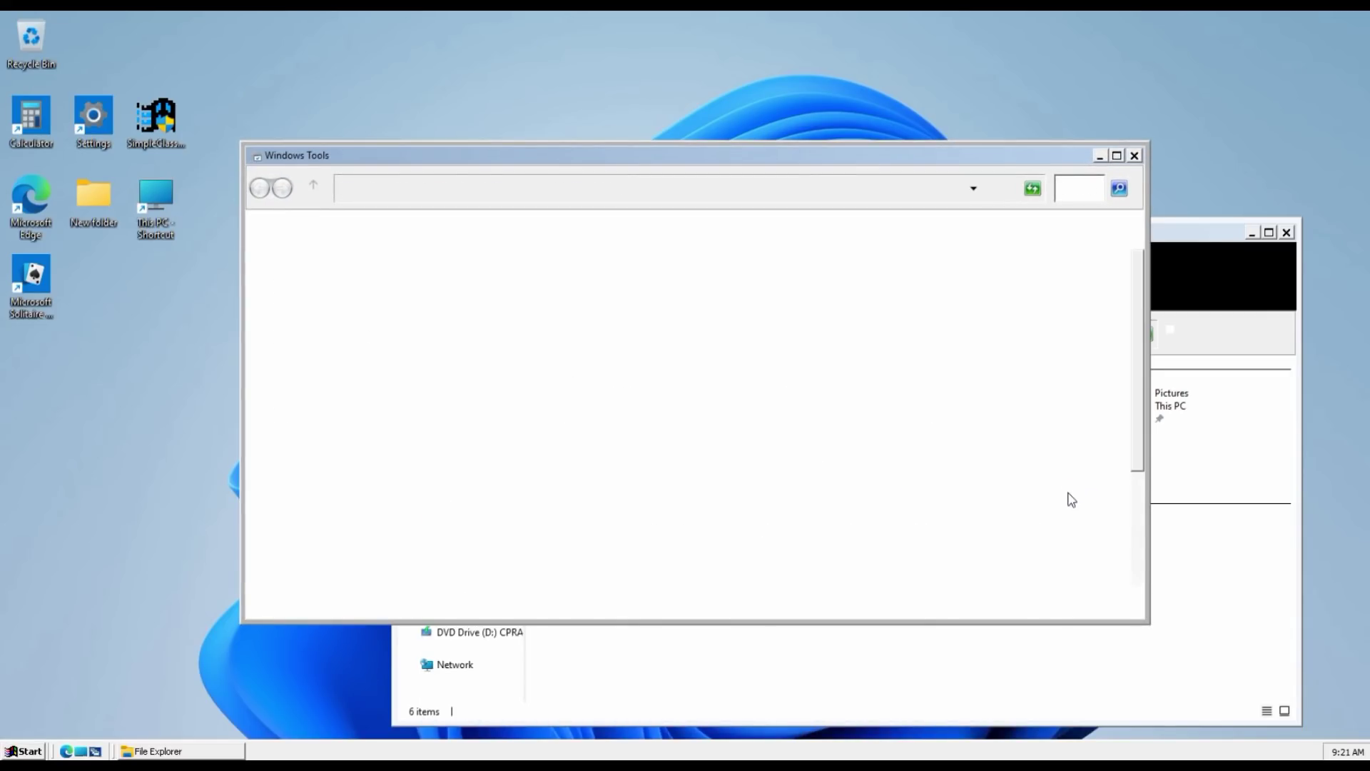
{"action": "type", "text": "run"}
Step: Test opening Display settings from the desktop and close the Settings window
{"action": "right_click", "coordinate": [139, 454]}
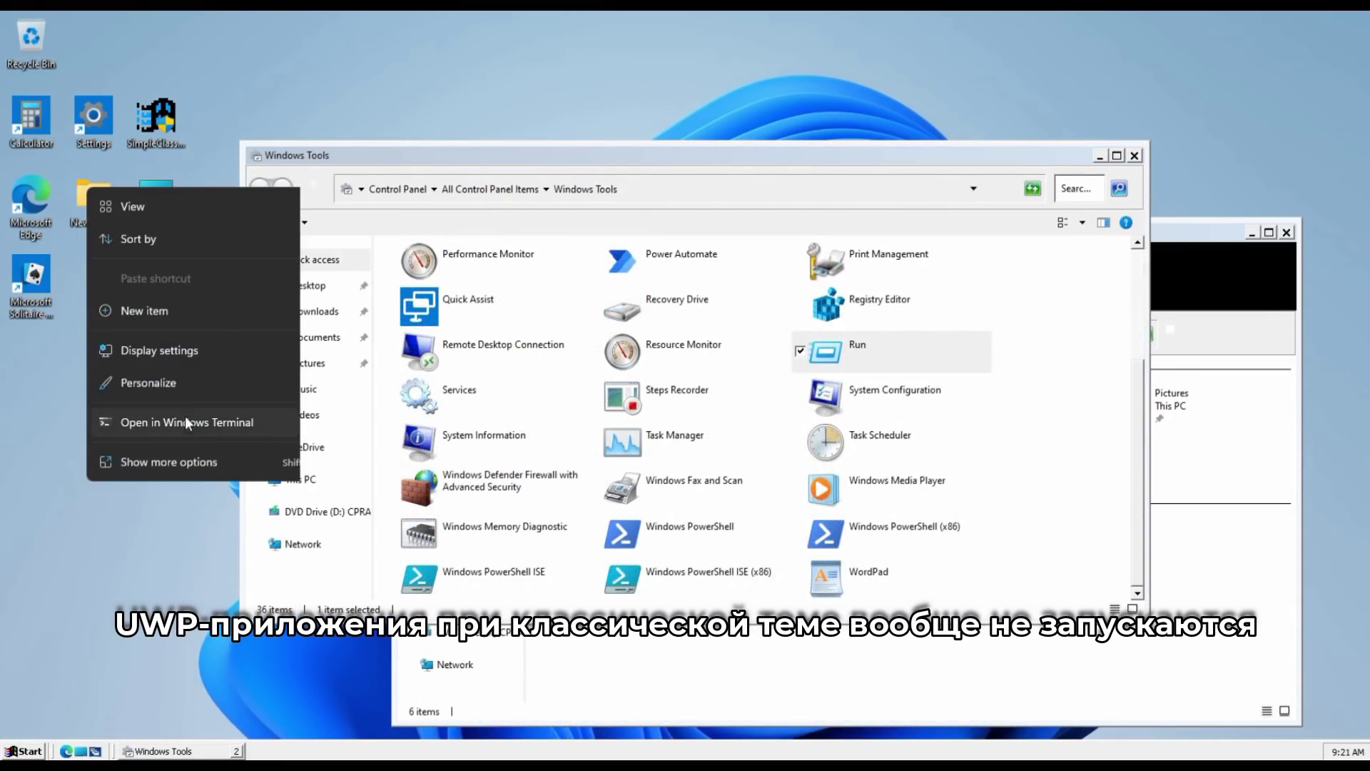
{"action": "left_click", "coordinate": [176, 353]}
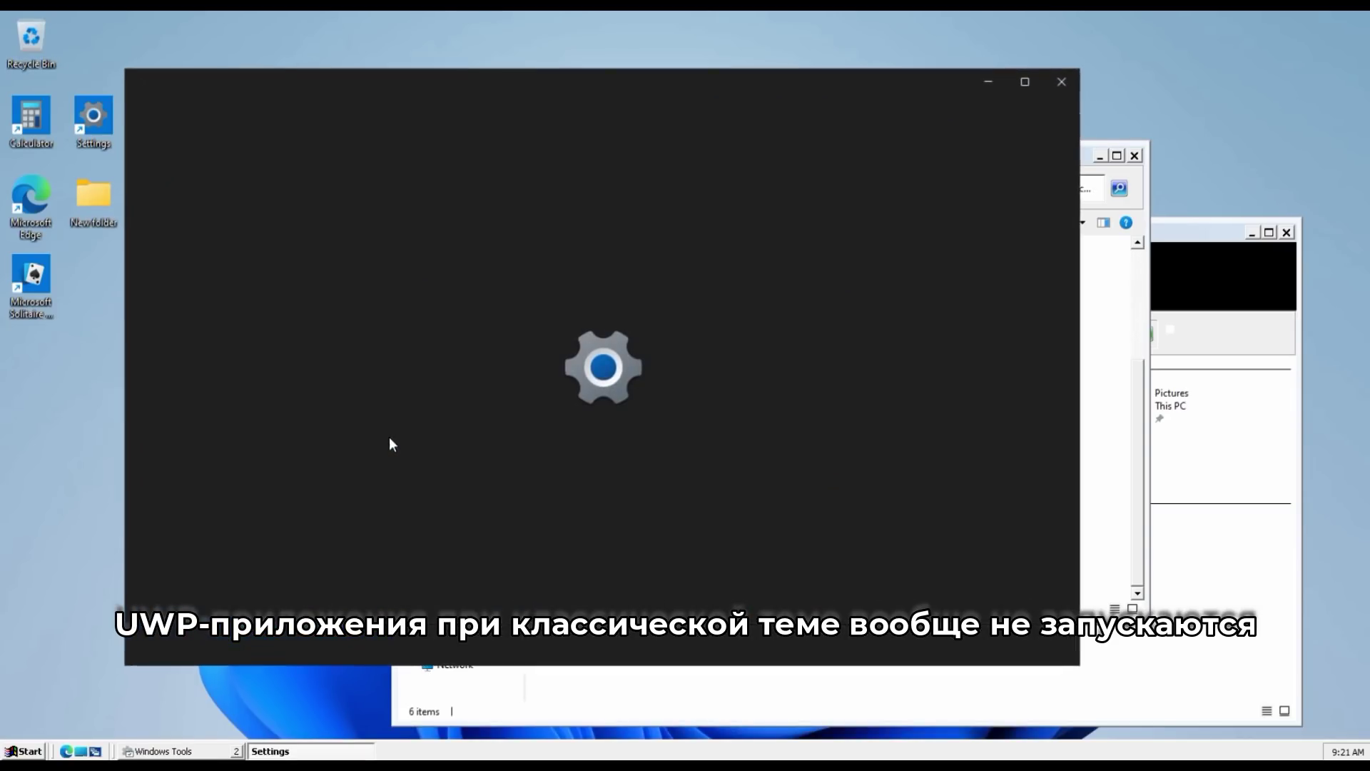
{"action": "left_click", "coordinate": [1061, 82]}
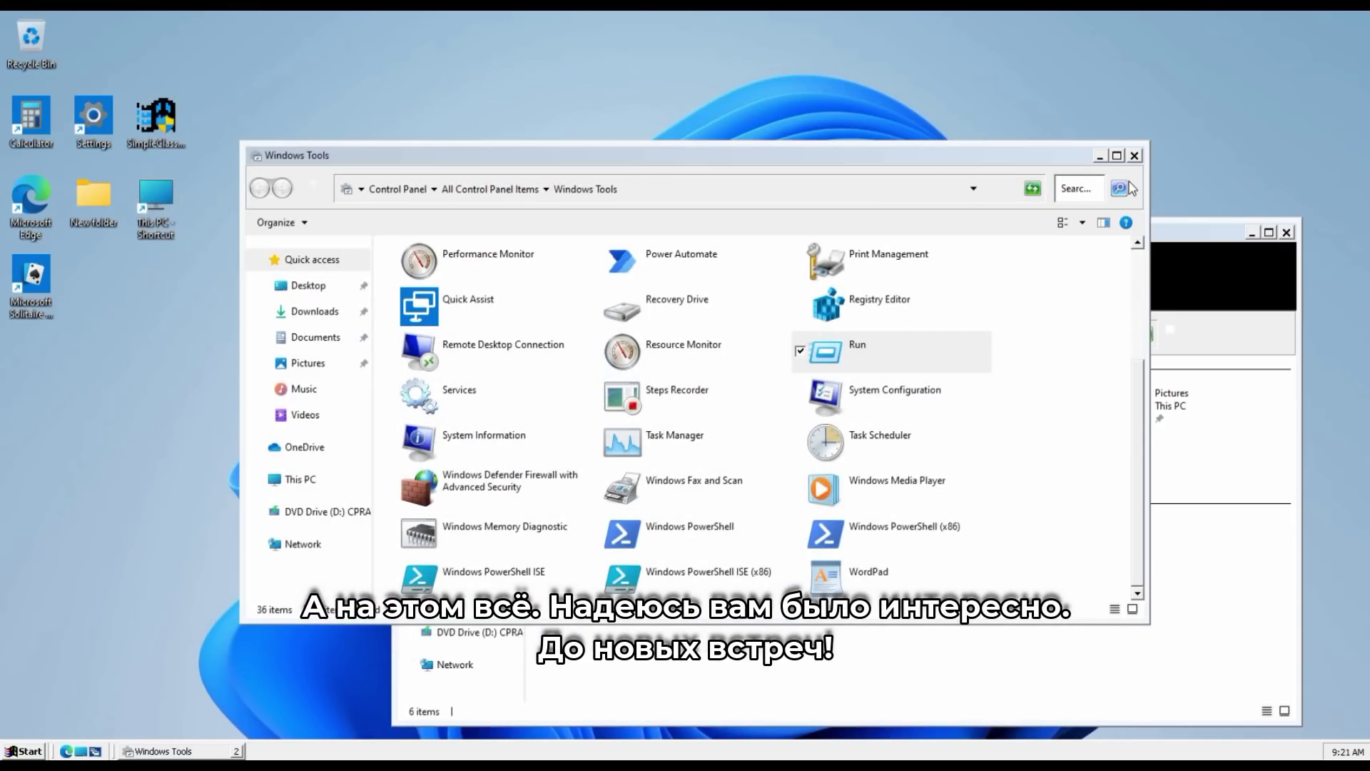
Step: Close the Windows Tools window and move File Explorer toward the desktop's upper left
{"action": "left_click", "coordinate": [1136, 157]}
{"action": "left_click_drag", "start_coordinate": [676, 269], "coordinate": [571, 173]}
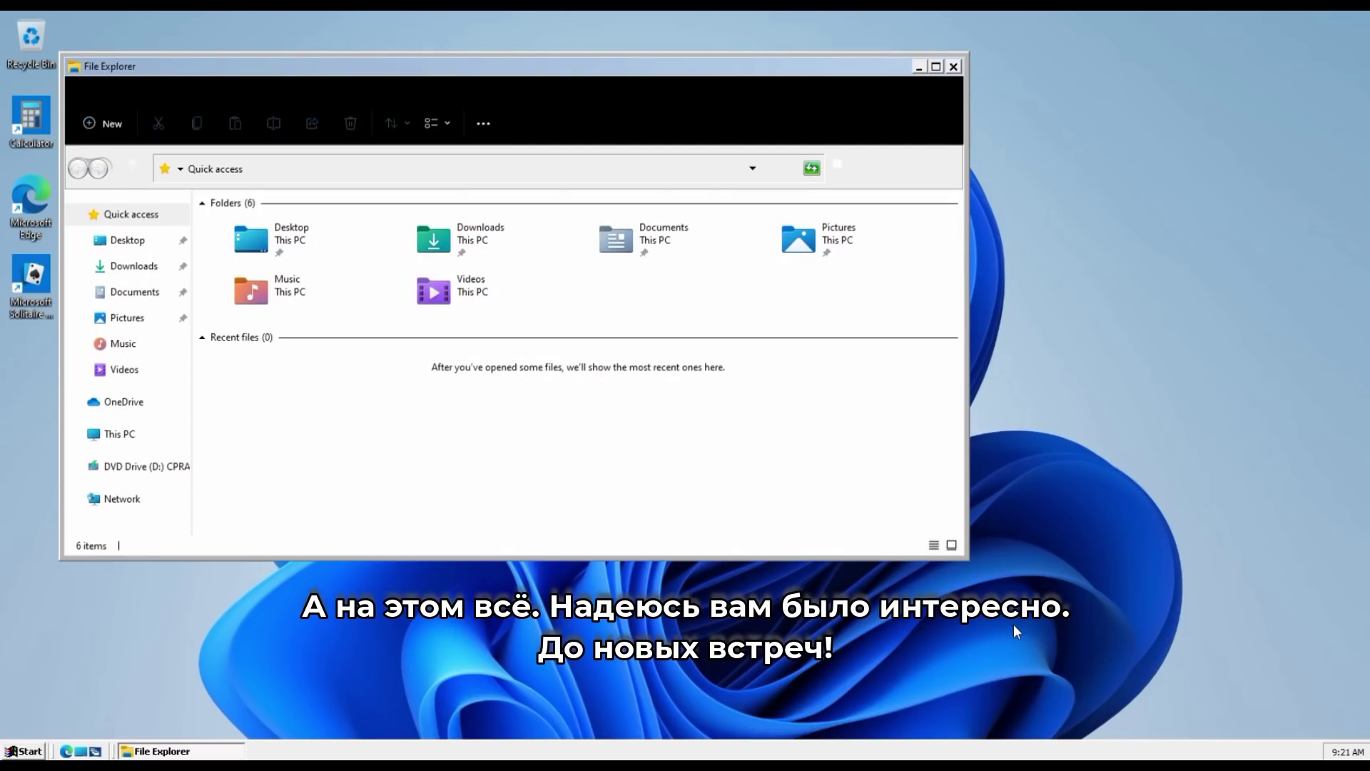